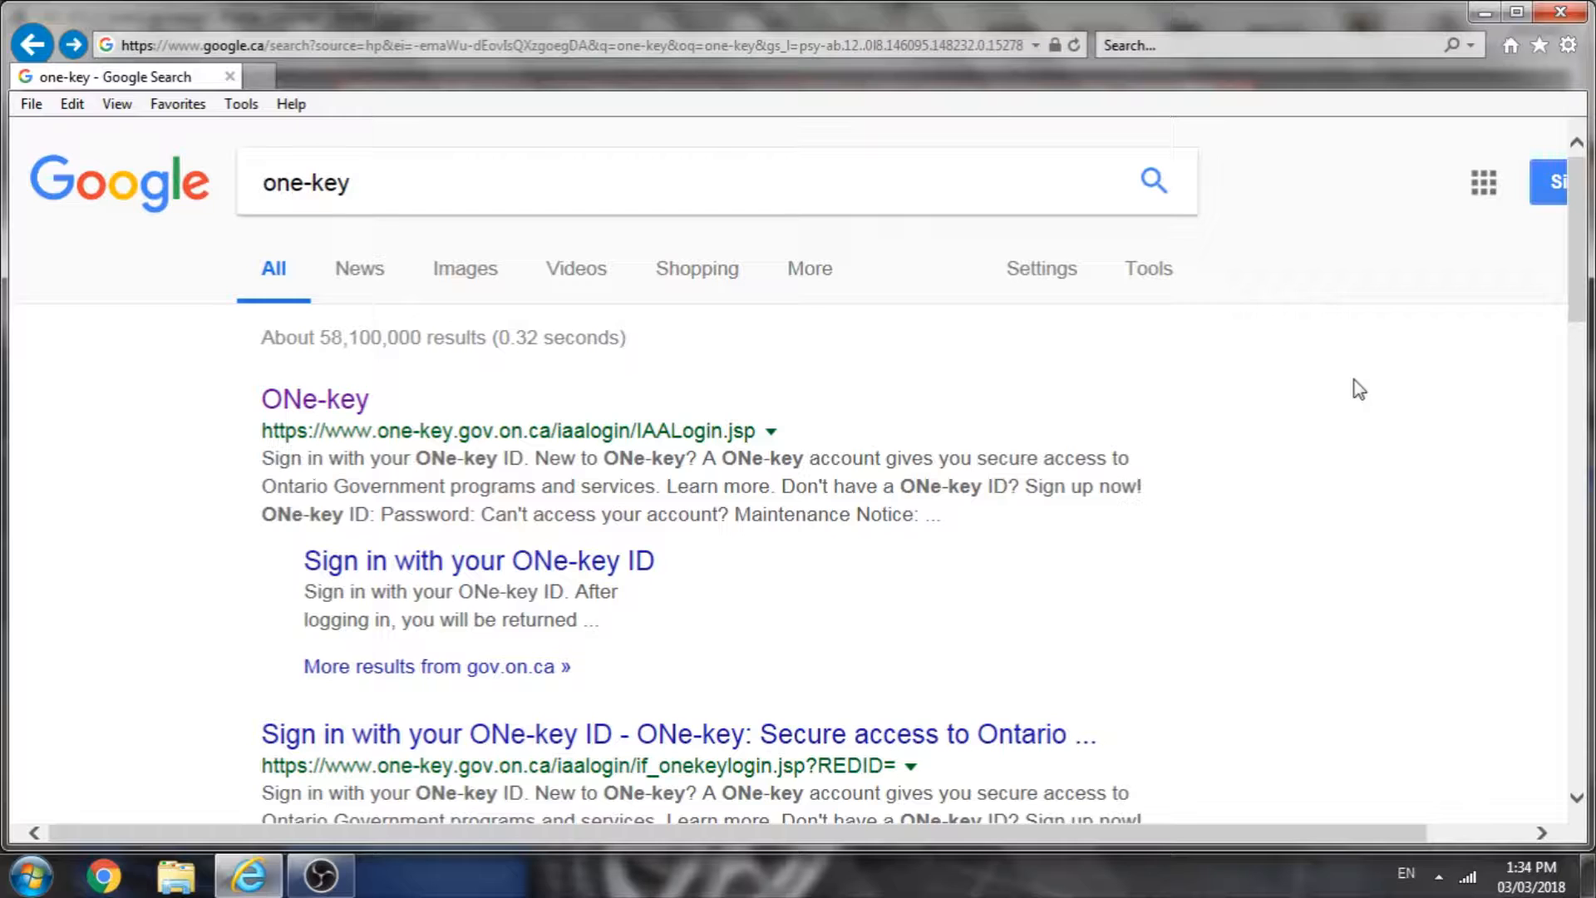
Step: Open the ONe-key sign-in page from the search results
{"action": "left_click", "coordinate": [337, 402]}
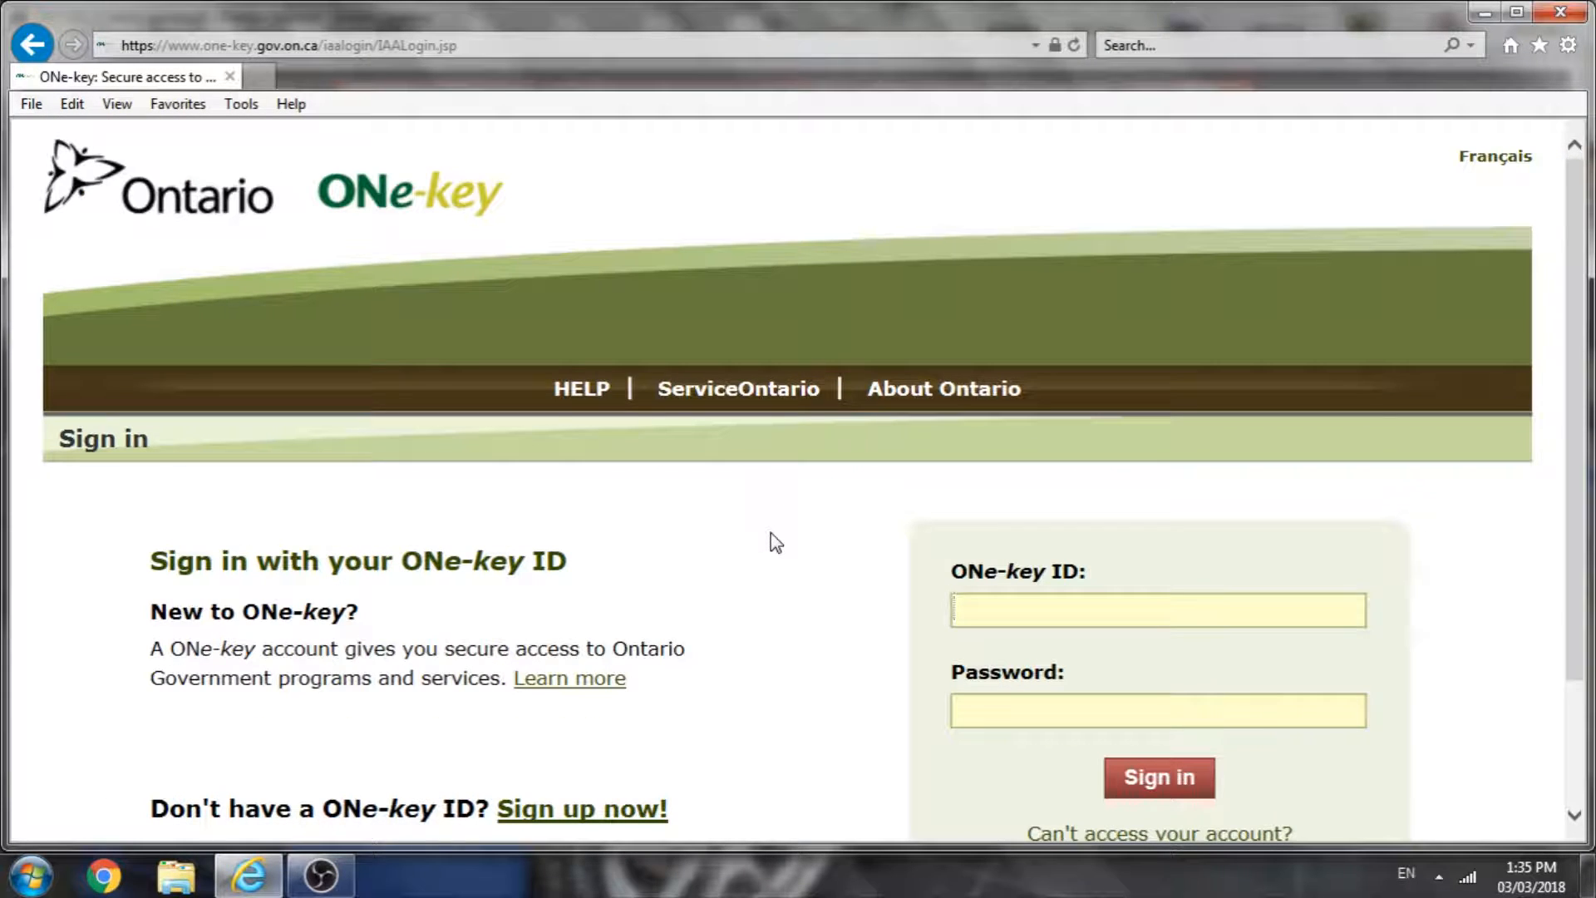
{"action": "scroll", "coordinate": [698, 511], "scroll_direction": "down", "scroll_amount": 1}
{"action": "scroll", "coordinate": [701, 520], "scroll_direction": "up", "scroll_amount": 1}
{"action": "scroll", "coordinate": [698, 520], "scroll_direction": "down", "scroll_amount": 1}
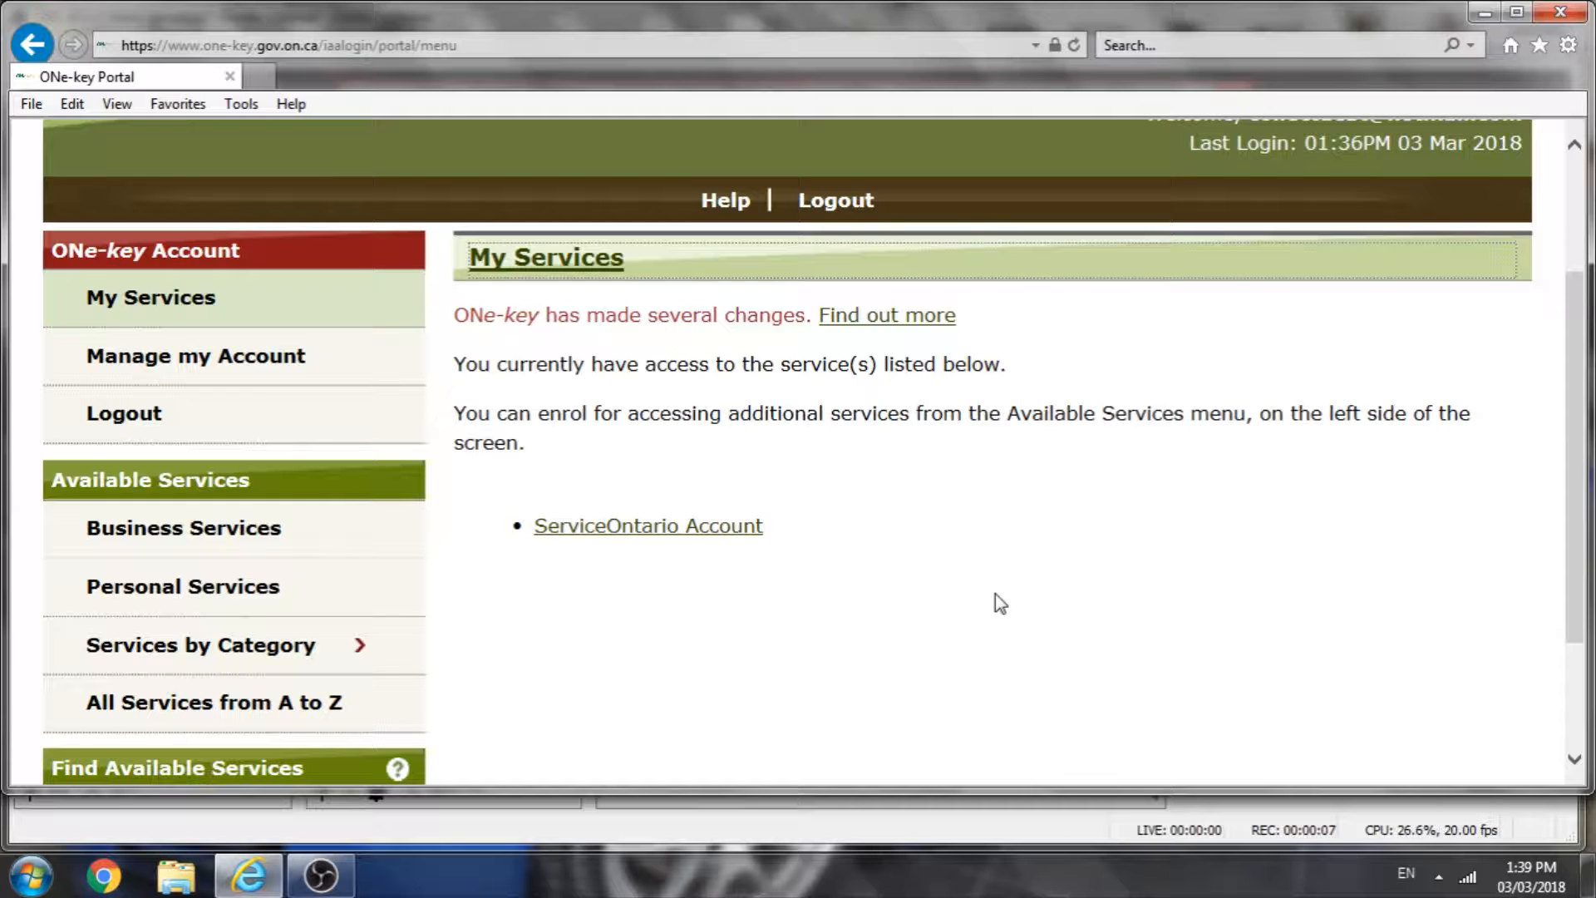
Step: Open the ServiceOntario Account service and review its enrolled services and activities
{"action": "left_click", "coordinate": [656, 526]}
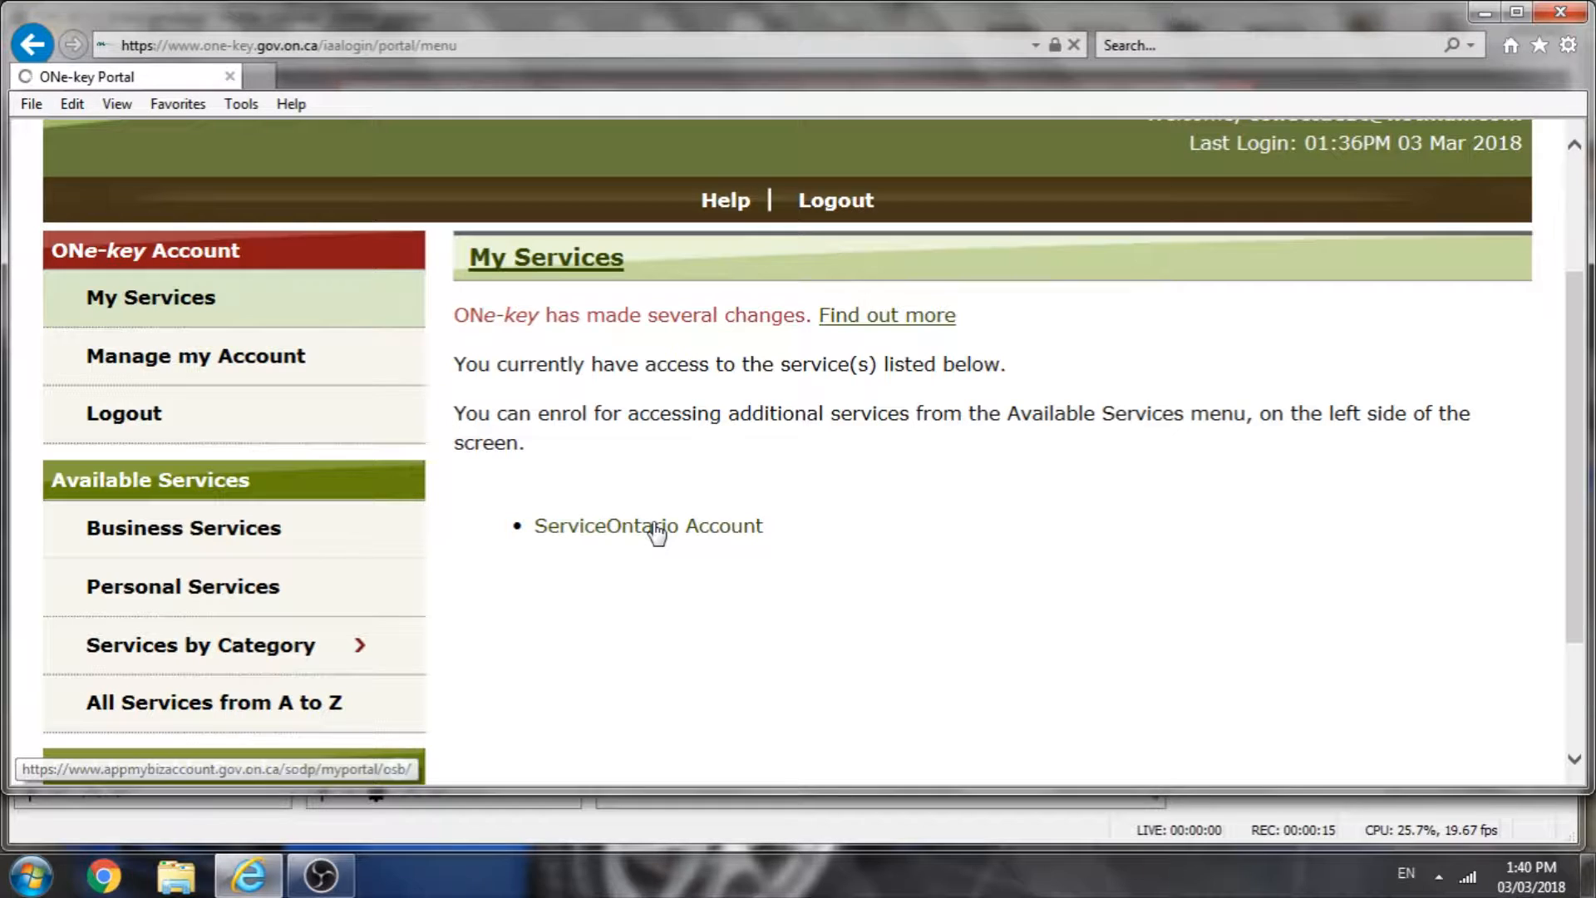
{"action": "scroll", "coordinate": [708, 557], "scroll_direction": "down", "scroll_amount": 1}
{"action": "scroll", "coordinate": [702, 549], "scroll_direction": "down", "scroll_amount": 1}
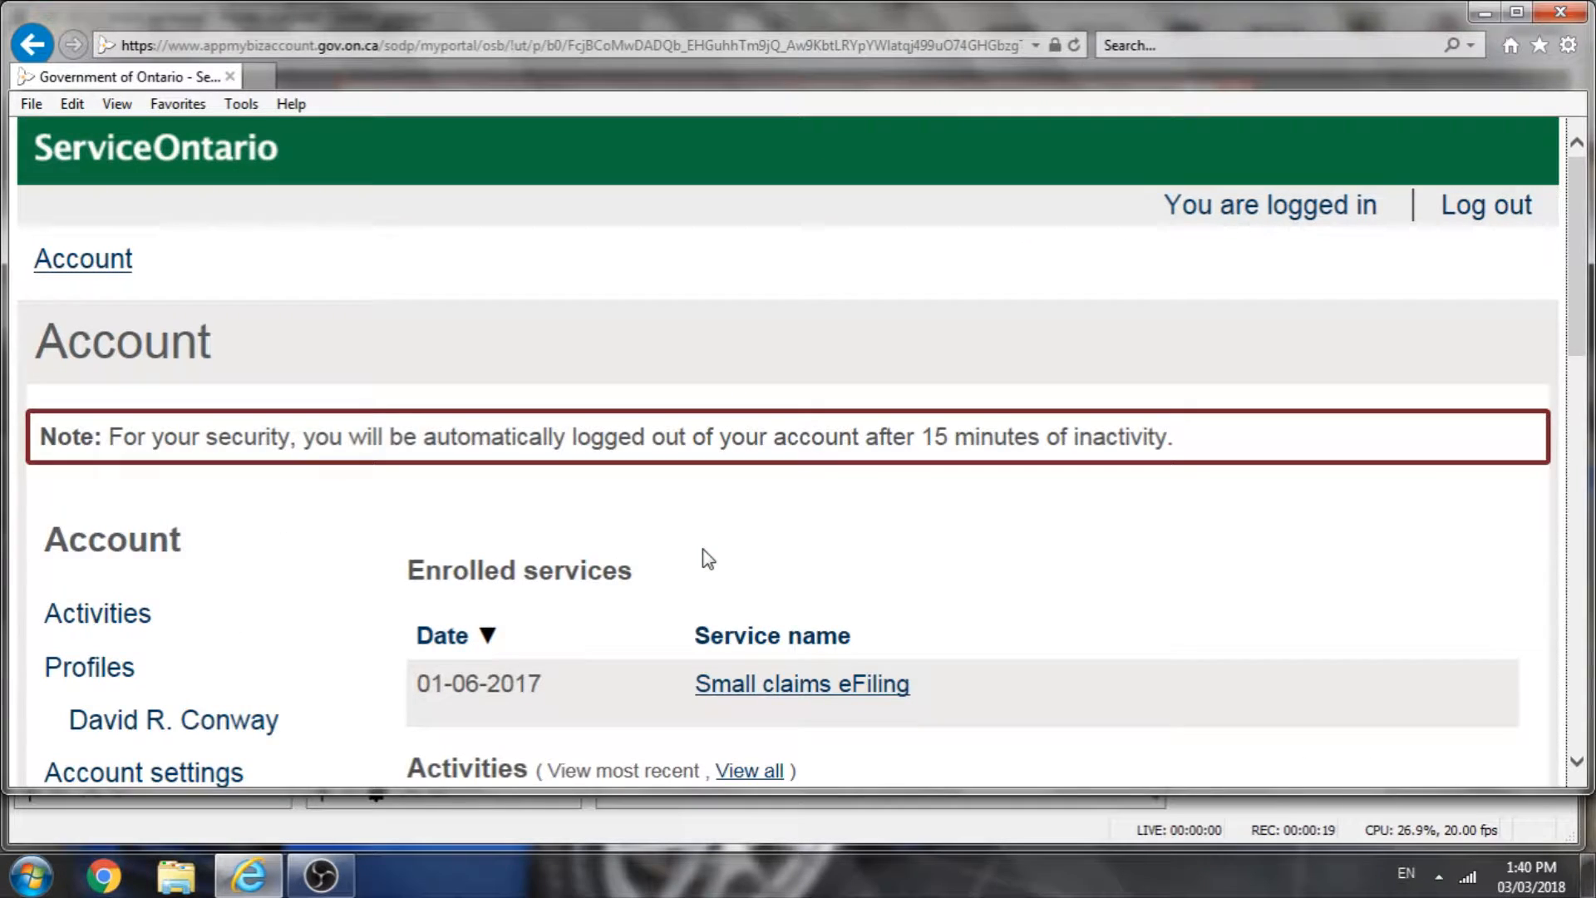
{"action": "scroll", "coordinate": [702, 549], "scroll_direction": "down", "scroll_amount": 2}
{"action": "scroll", "coordinate": [703, 558], "scroll_direction": "down", "scroll_amount": 2}
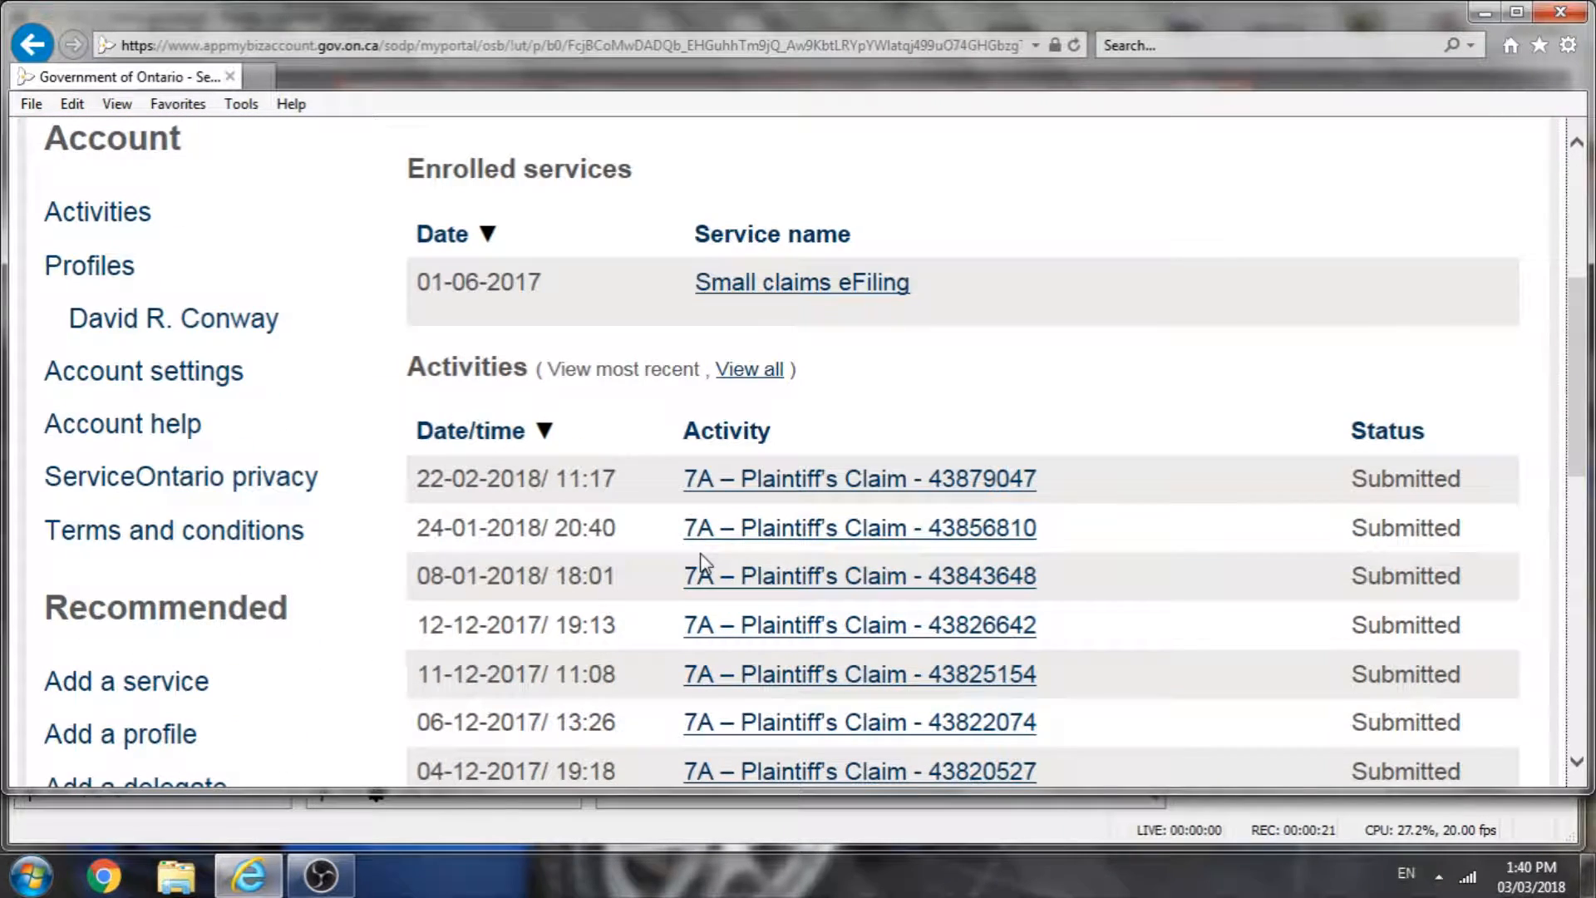
{"action": "scroll", "coordinate": [701, 564], "scroll_direction": "up", "scroll_amount": 2}
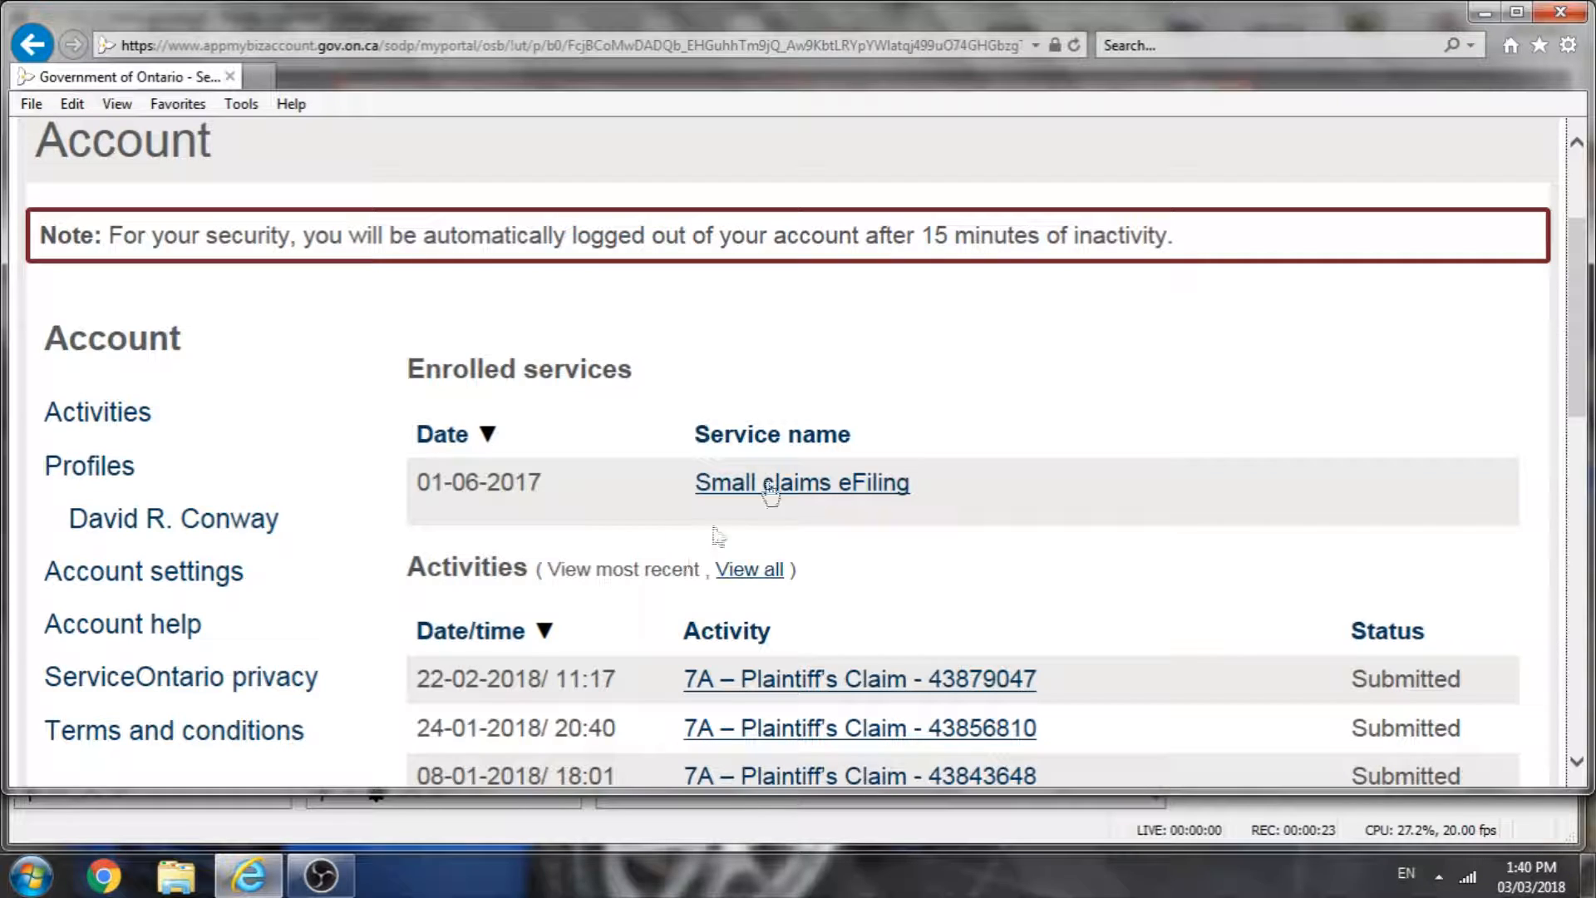
Step: Open Small claims eFiling and start a new claim with the Quick file option
{"action": "left_click", "coordinate": [803, 484]}
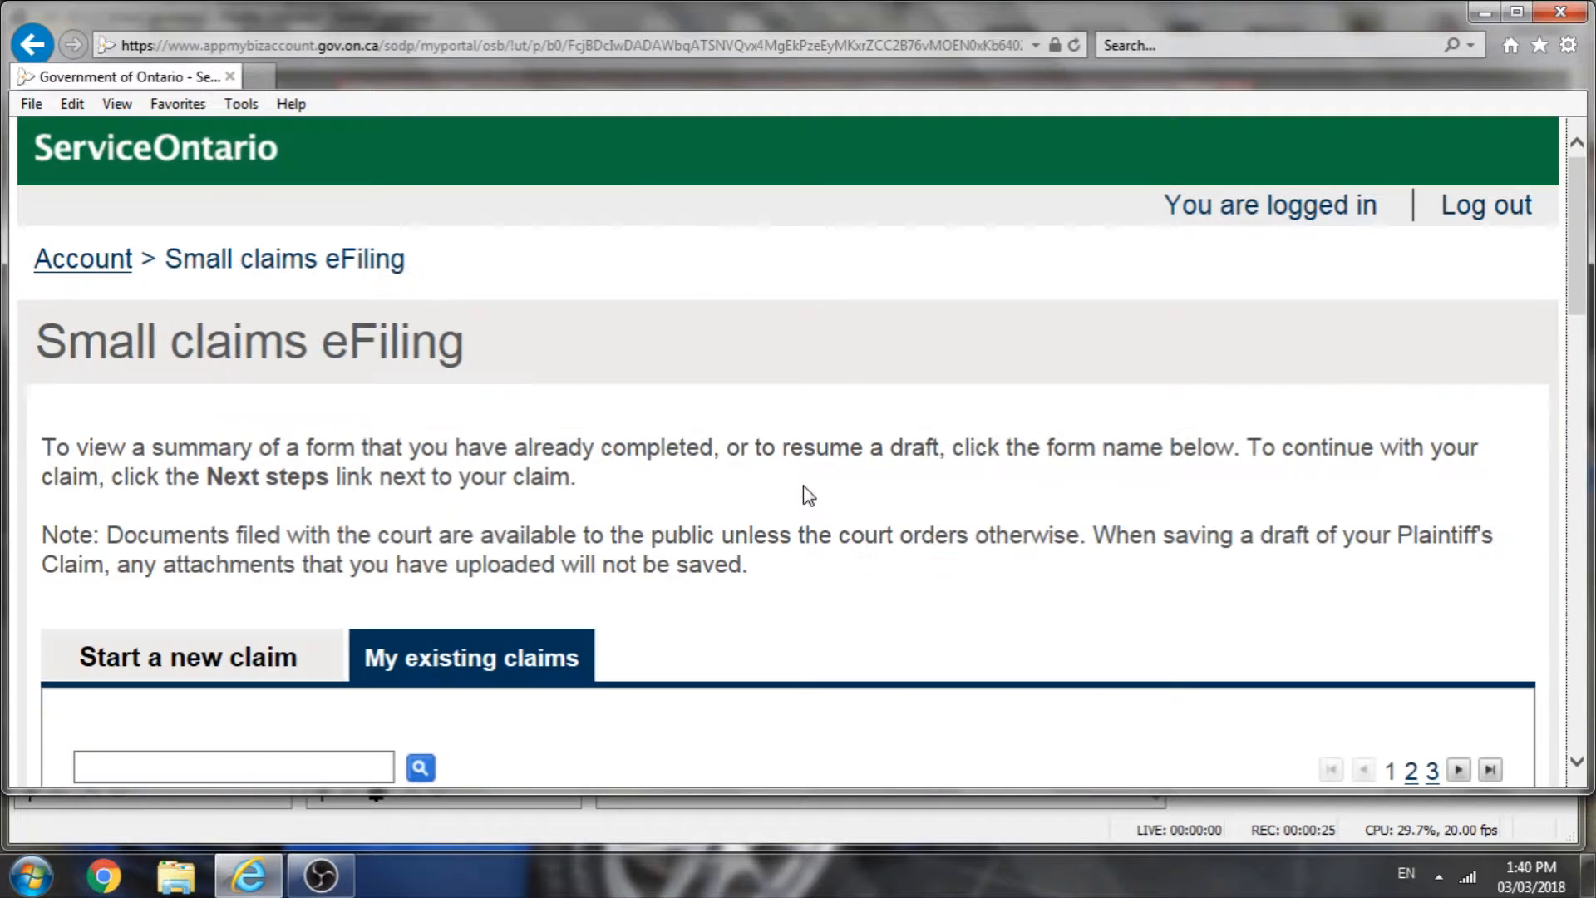
{"action": "scroll", "coordinate": [805, 490], "scroll_direction": "down", "scroll_amount": 3}
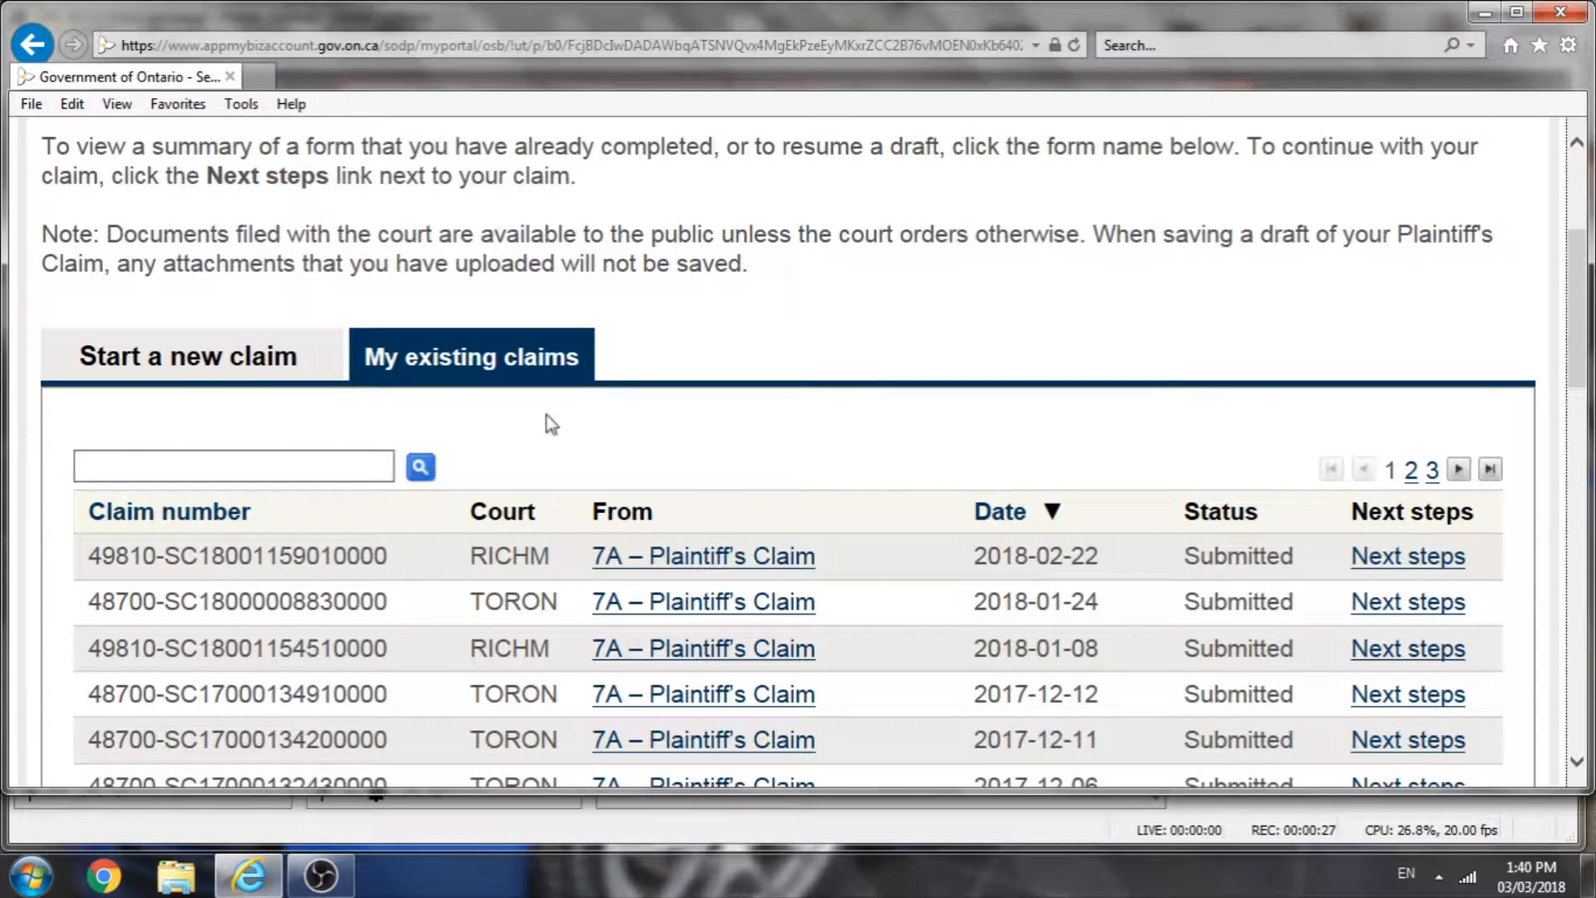
{"action": "left_click", "coordinate": [190, 359]}
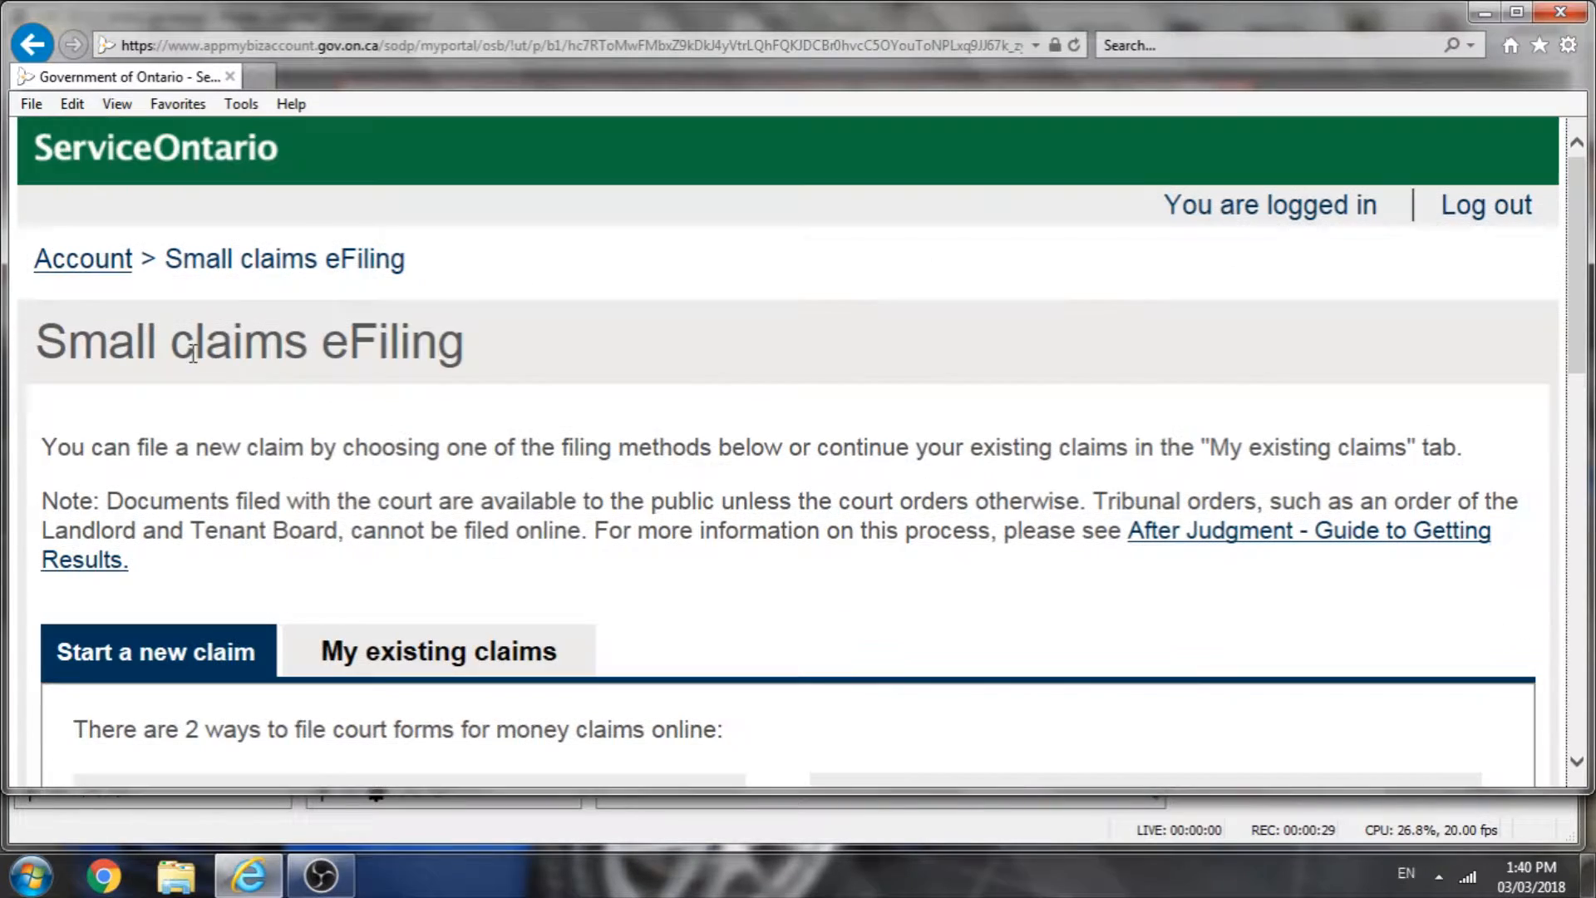
{"action": "scroll", "coordinate": [742, 474], "scroll_direction": "down", "scroll_amount": 2}
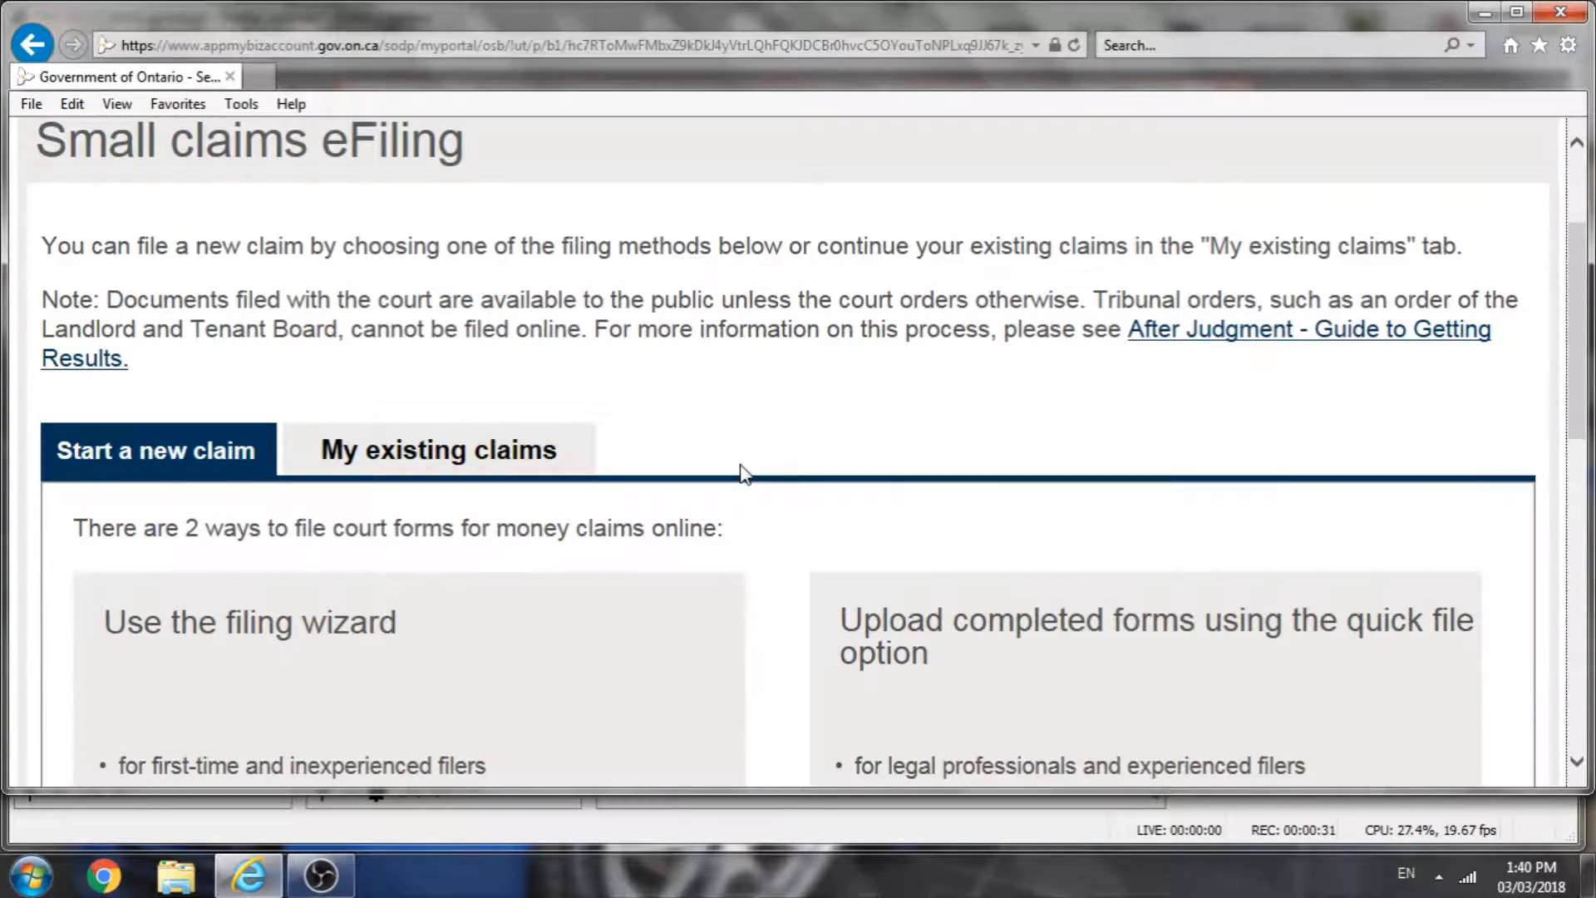
{"action": "scroll", "coordinate": [740, 478], "scroll_direction": "down", "scroll_amount": 2}
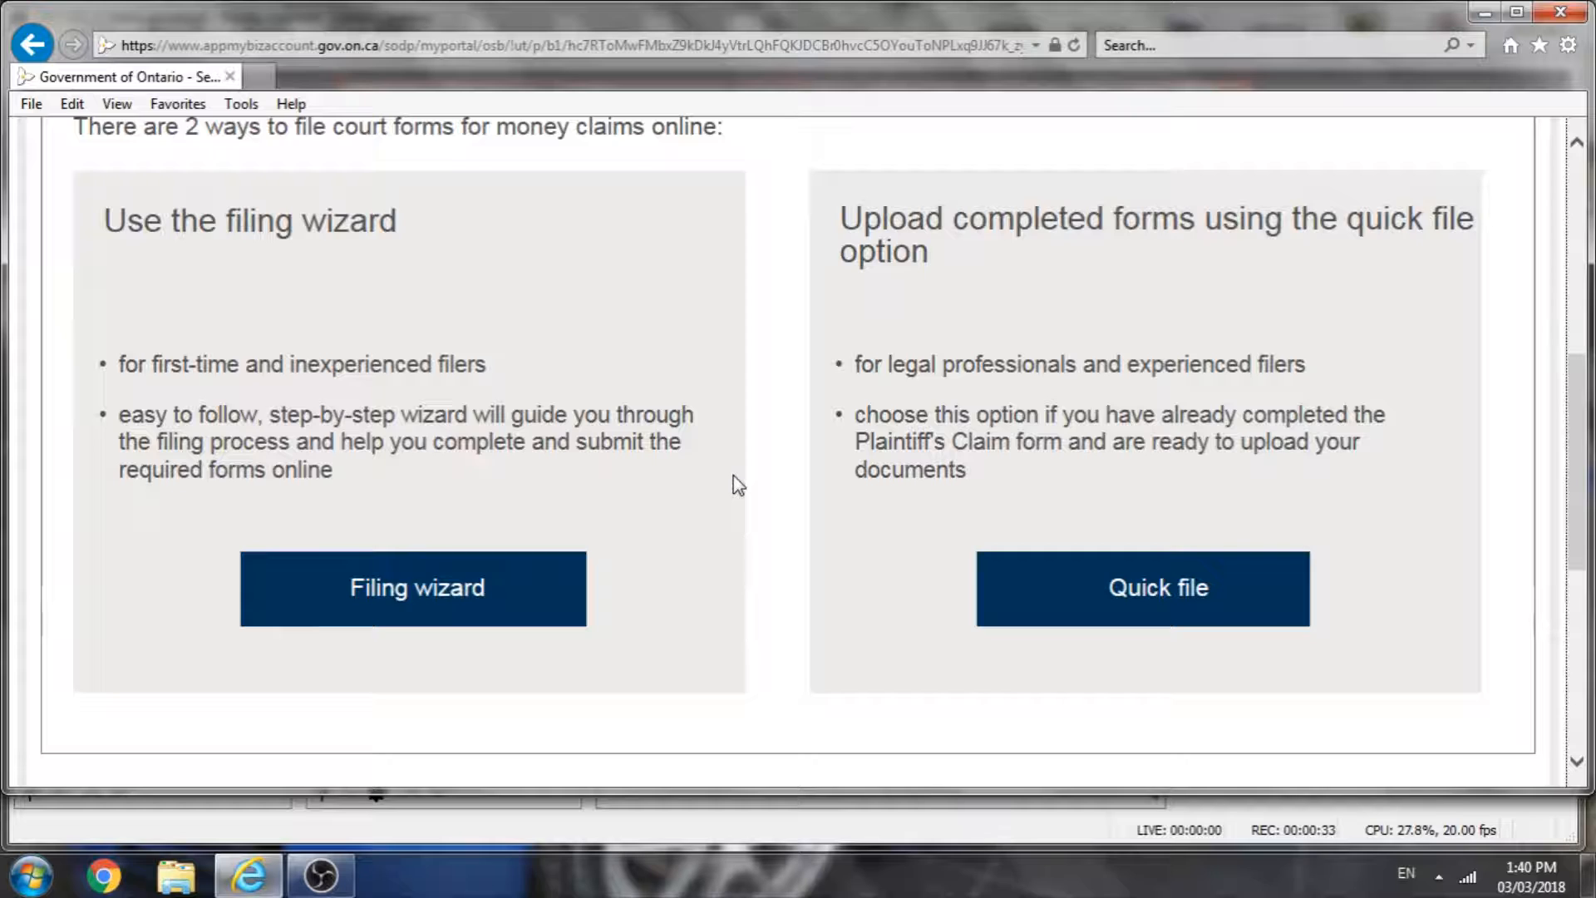
{"action": "scroll", "coordinate": [735, 494], "scroll_direction": "down", "scroll_amount": 1}
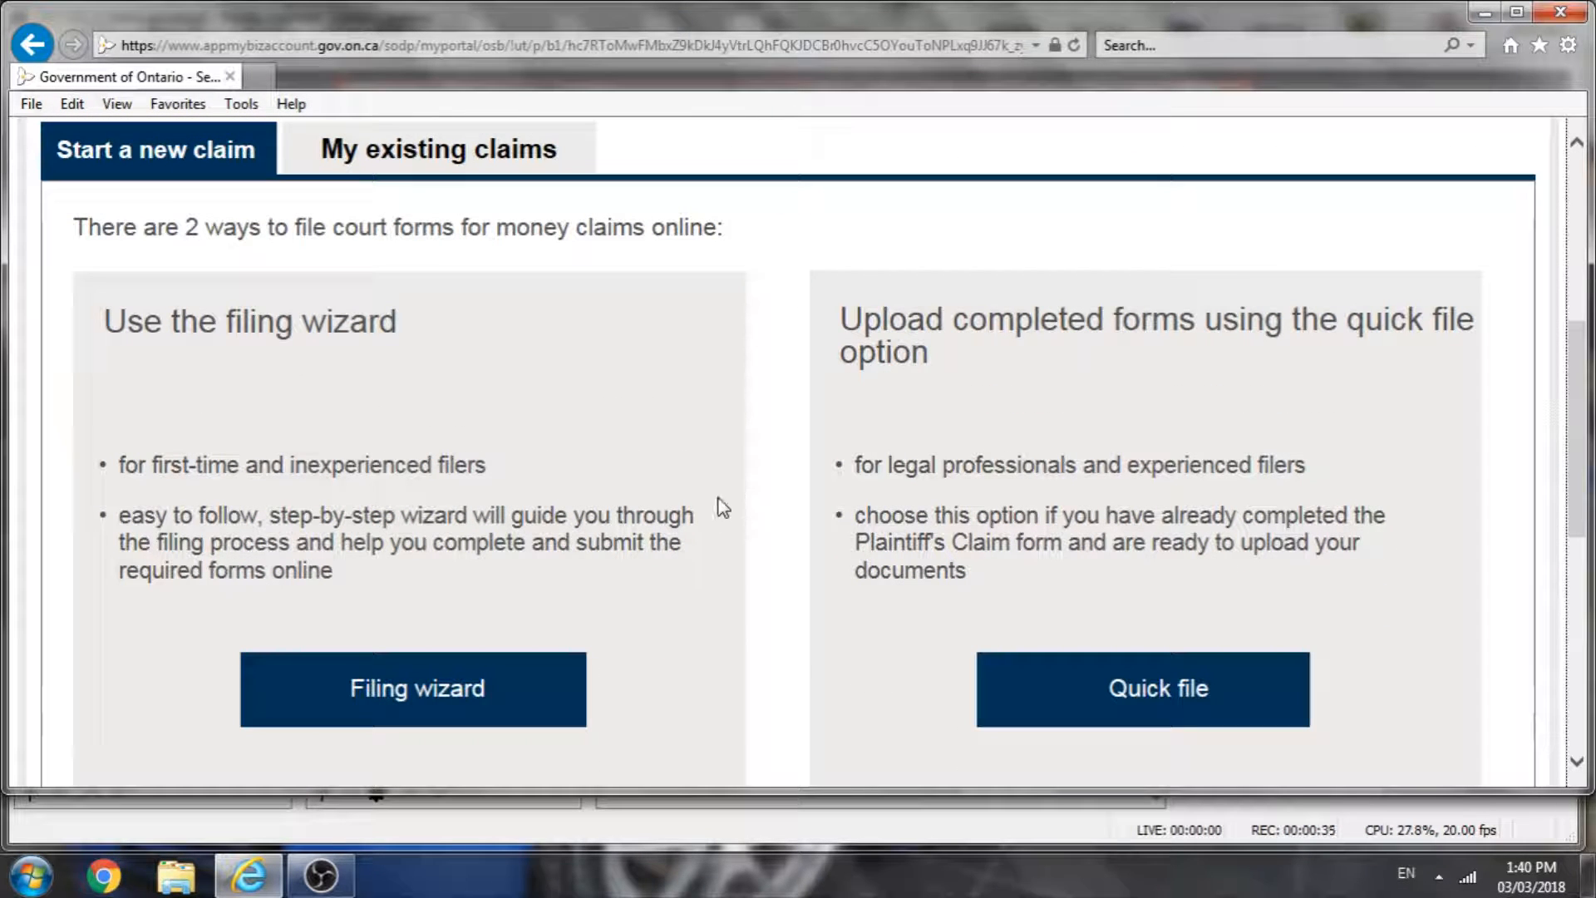
{"action": "left_click", "coordinate": [1174, 703]}
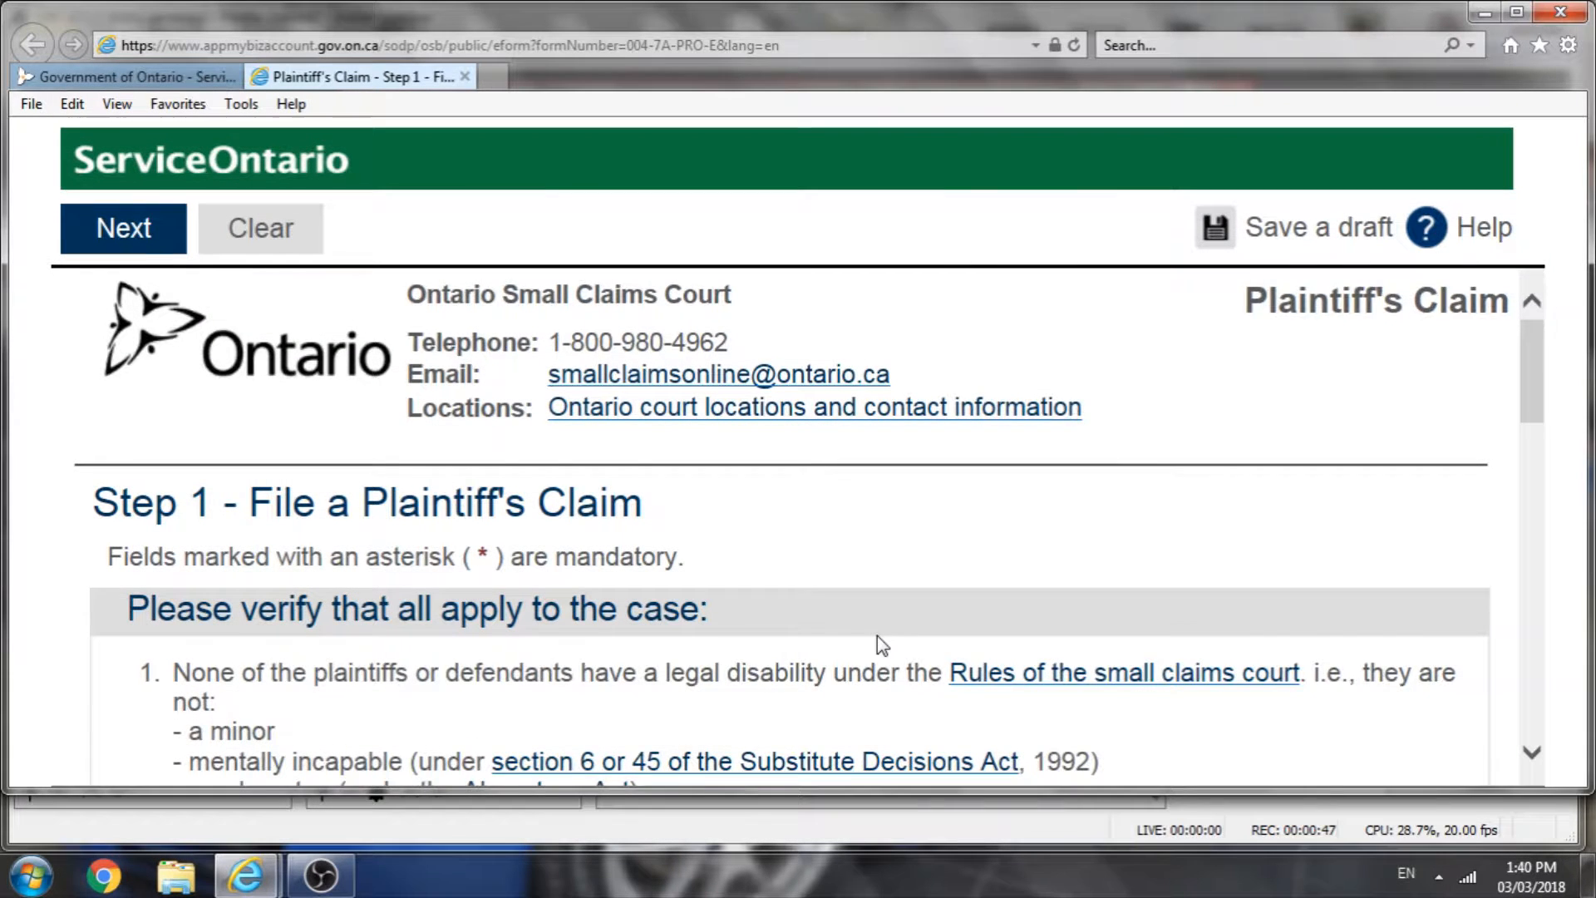
Step: Agree to all of the listed conditions for filing the Plaintiff's Claim
{"action": "scroll", "coordinate": [878, 637], "scroll_direction": "down", "scroll_amount": 1}
{"action": "scroll", "coordinate": [878, 637], "scroll_direction": "down", "scroll_amount": 1}
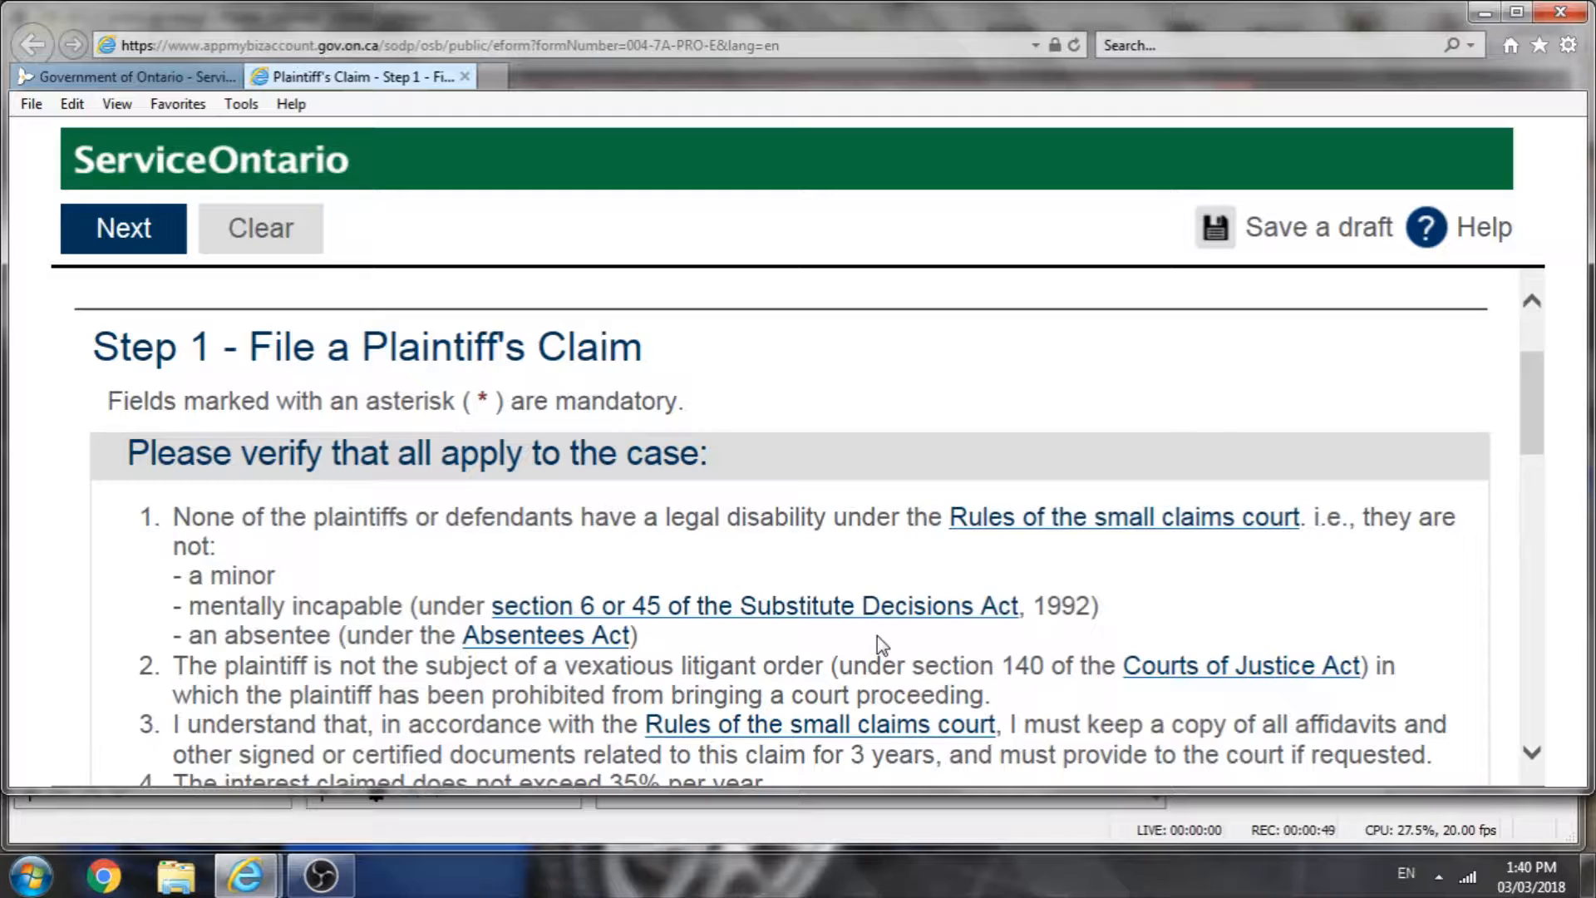
{"action": "scroll", "coordinate": [878, 642], "scroll_direction": "down", "scroll_amount": 3}
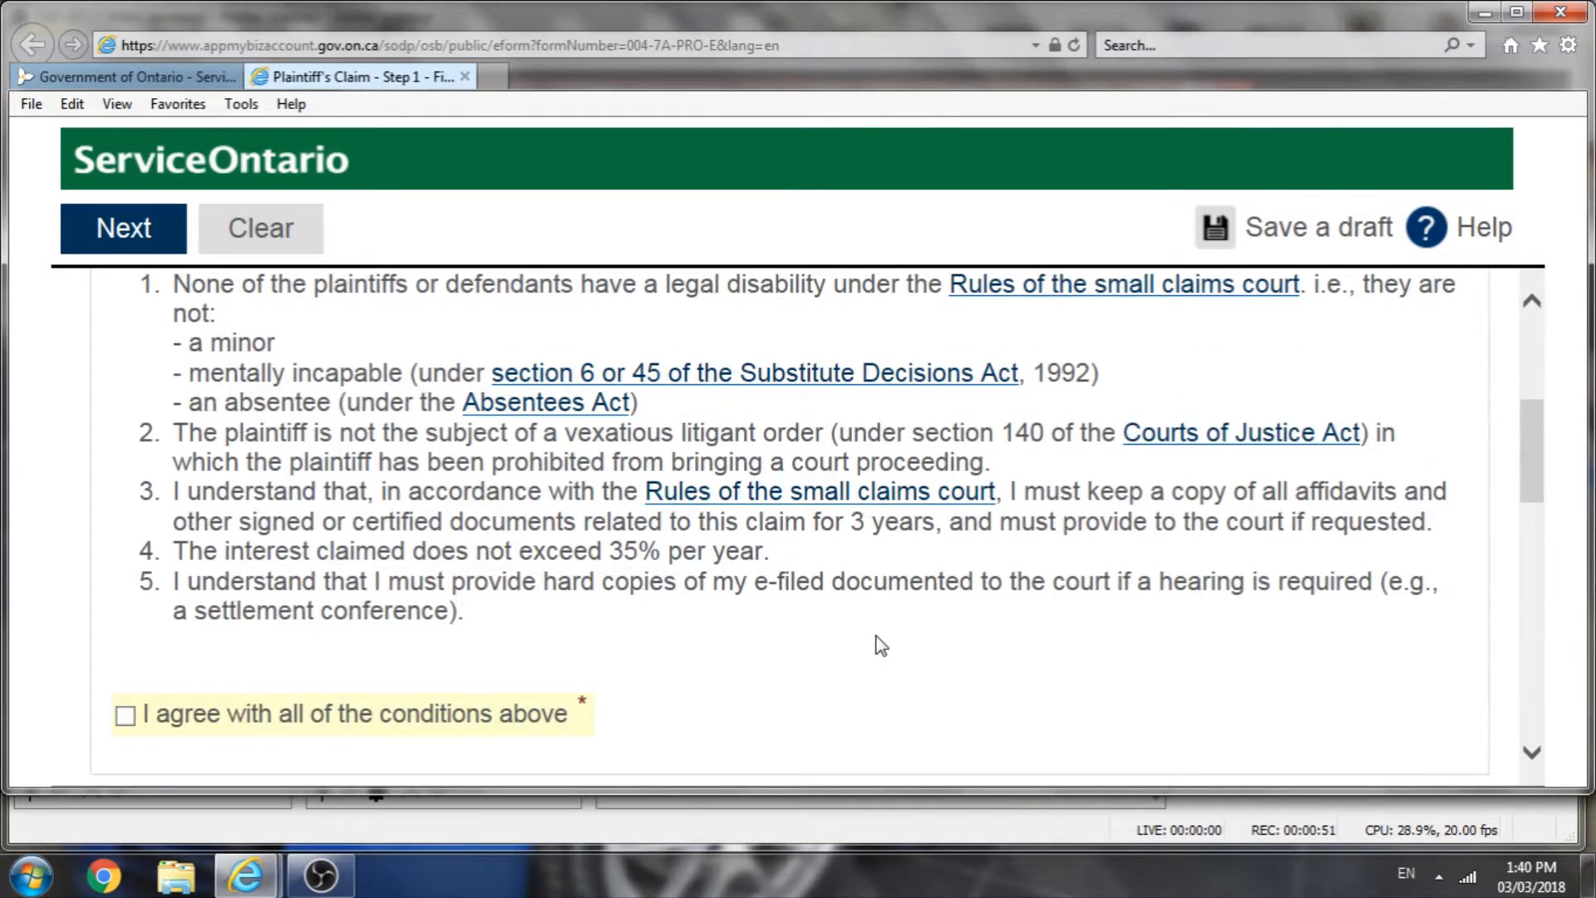
{"action": "scroll", "coordinate": [878, 641], "scroll_direction": "down", "scroll_amount": 1}
{"action": "left_click", "coordinate": [125, 639]}
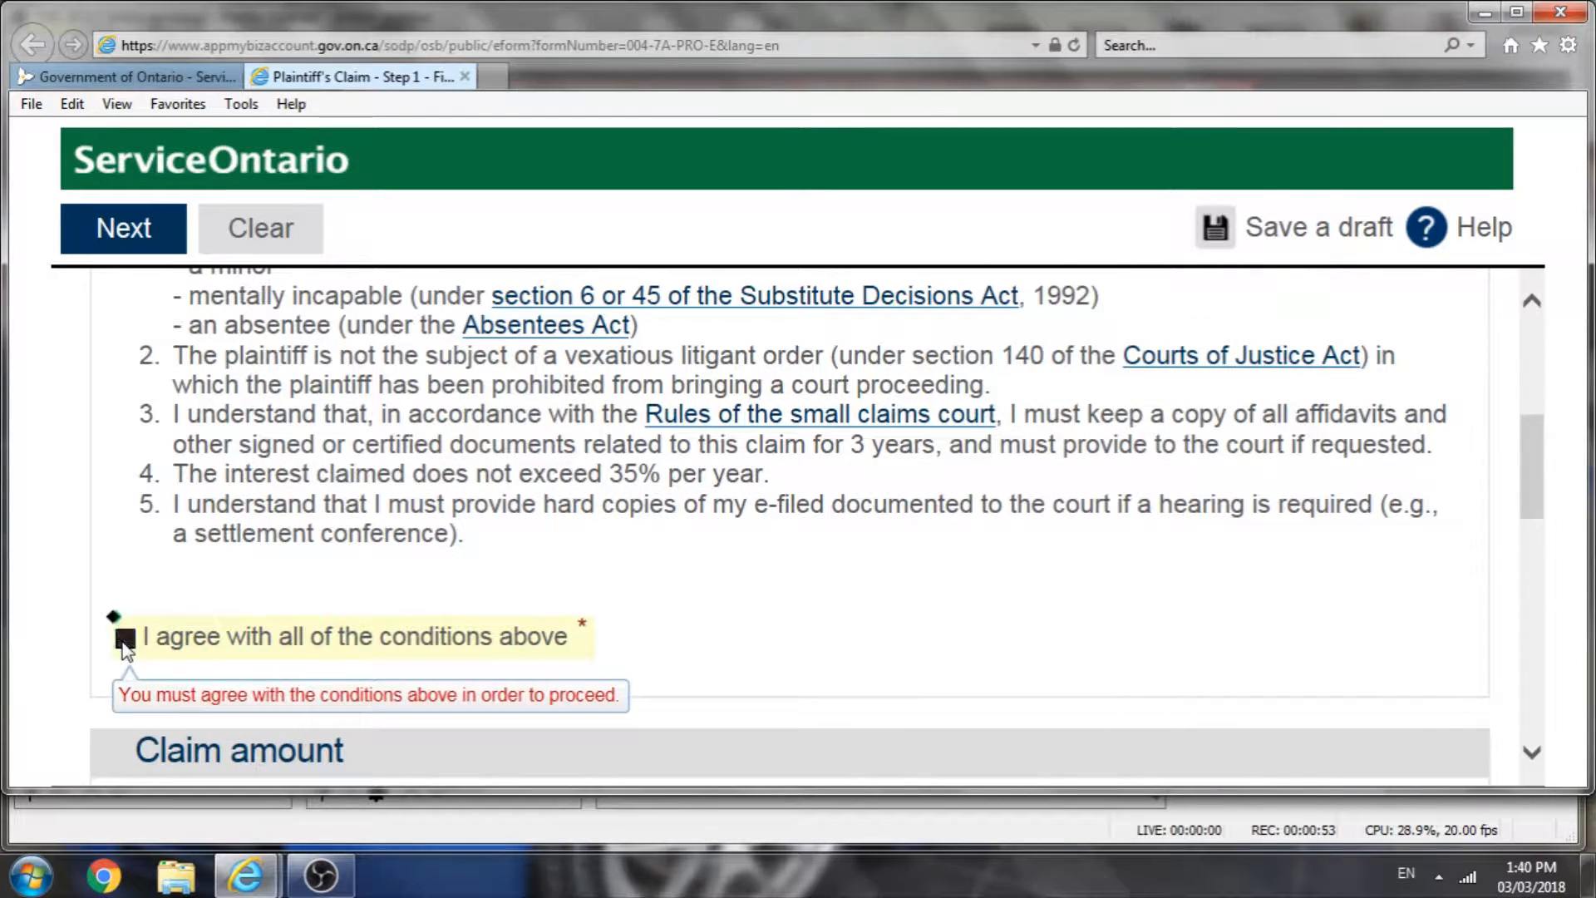
Step: Set the amount claimed to 12000.00
{"action": "scroll", "coordinate": [776, 592], "scroll_direction": "down", "scroll_amount": 2}
{"action": "scroll", "coordinate": [776, 592], "scroll_direction": "down", "scroll_amount": 1}
{"action": "left_click", "coordinate": [391, 627]}
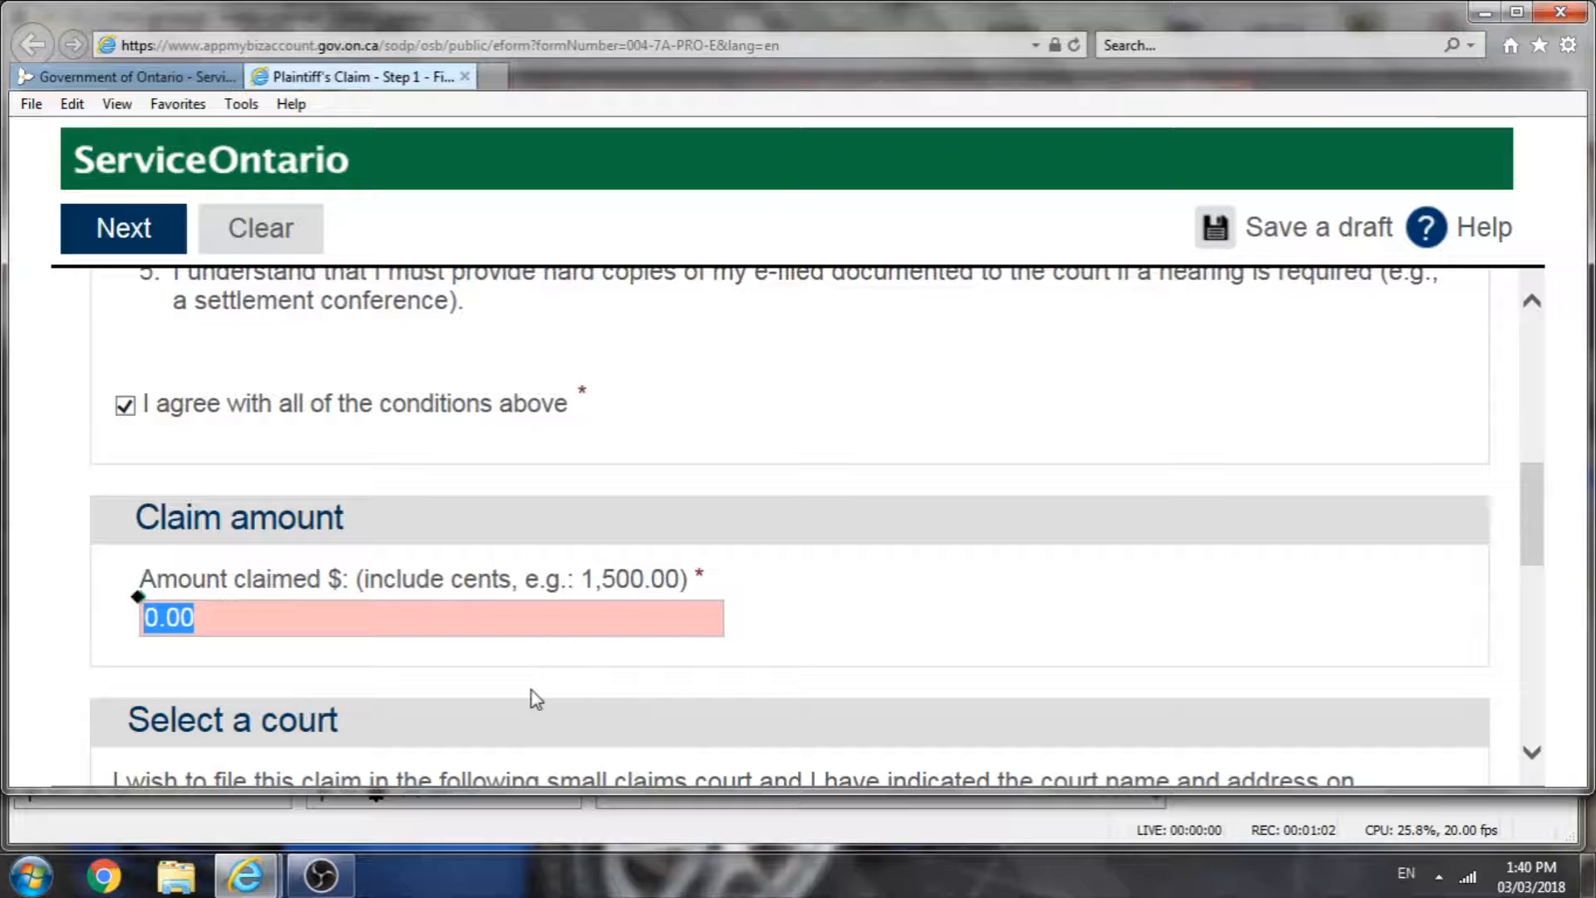
{"action": "type", "text": "12"}
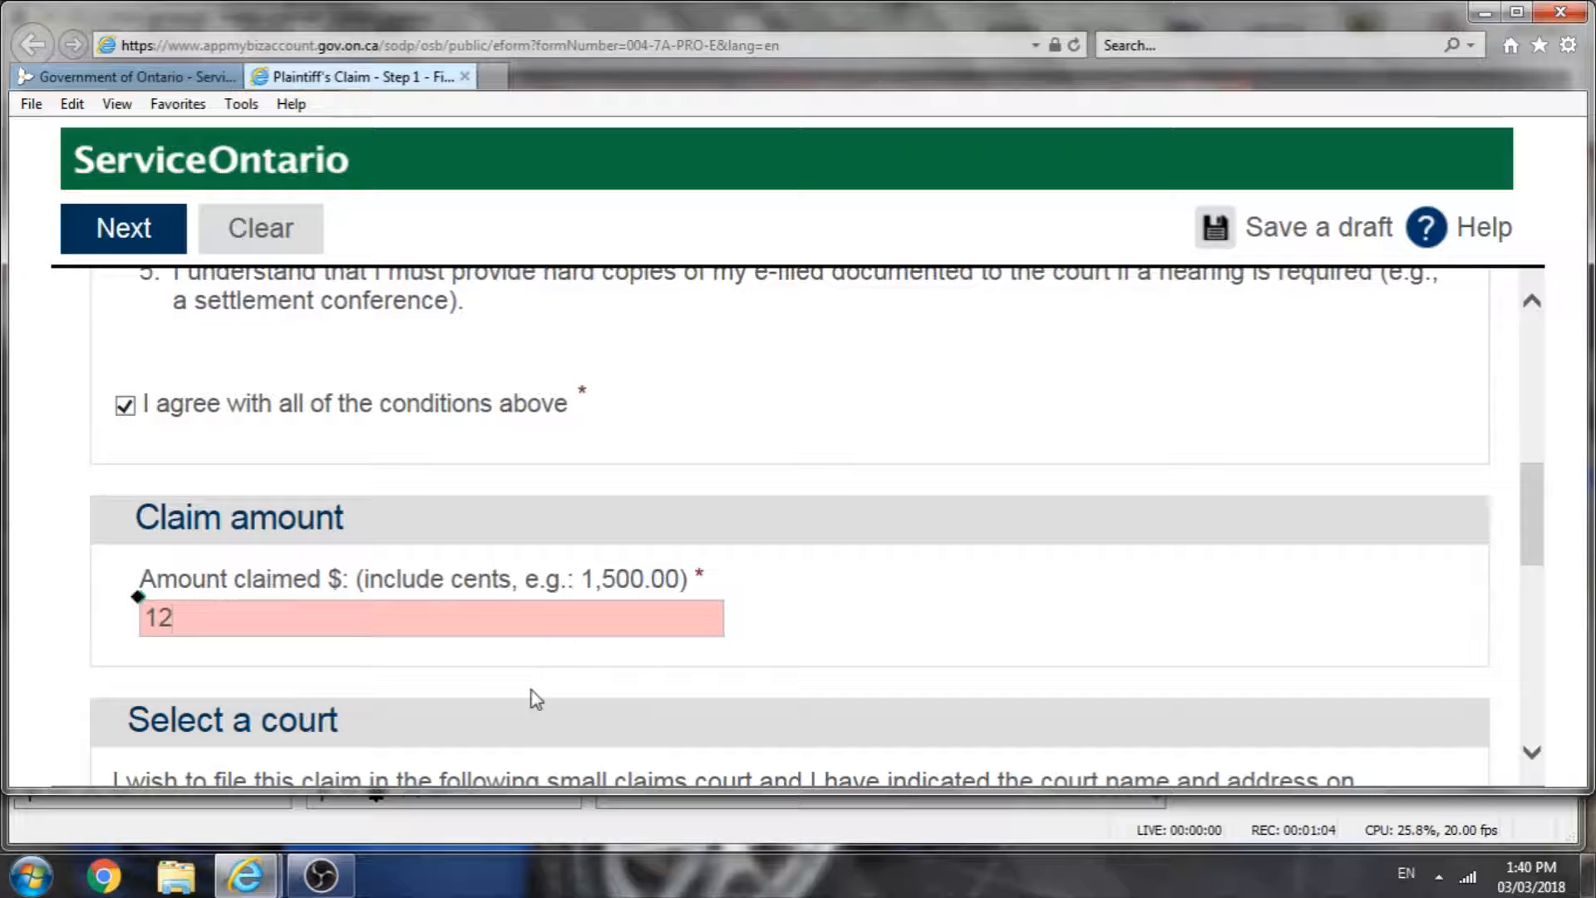
{"action": "type", "text": "000.00"}
Step: Select Toronto Small Claims Court as the court for the claim
{"action": "scroll", "coordinate": [536, 698], "scroll_direction": "down", "scroll_amount": 3}
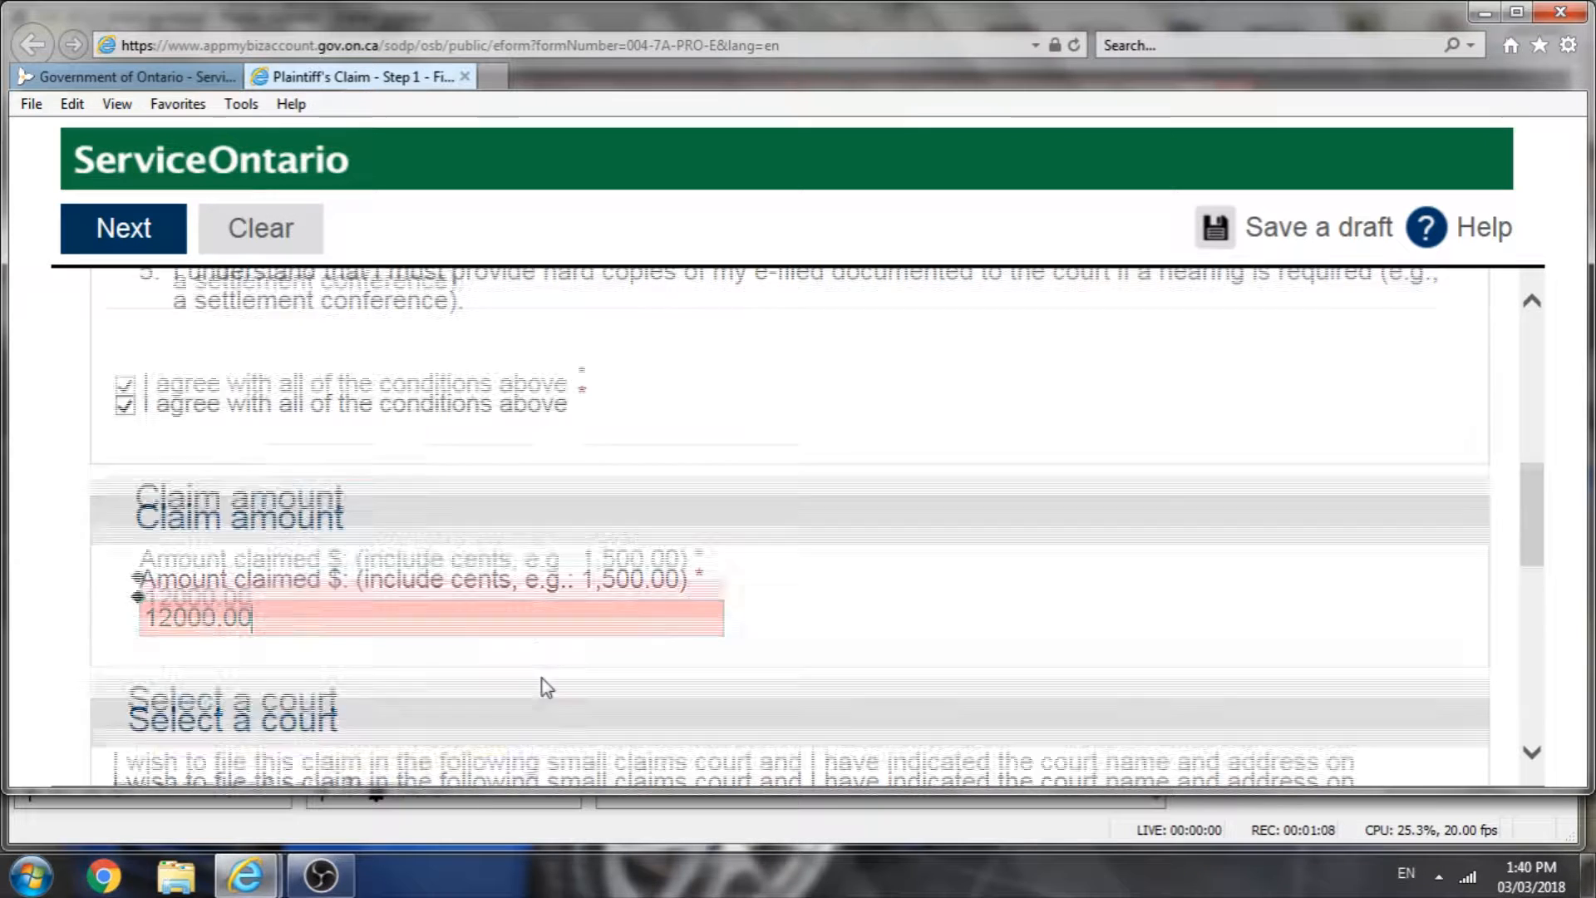
{"action": "left_click", "coordinate": [519, 661]}
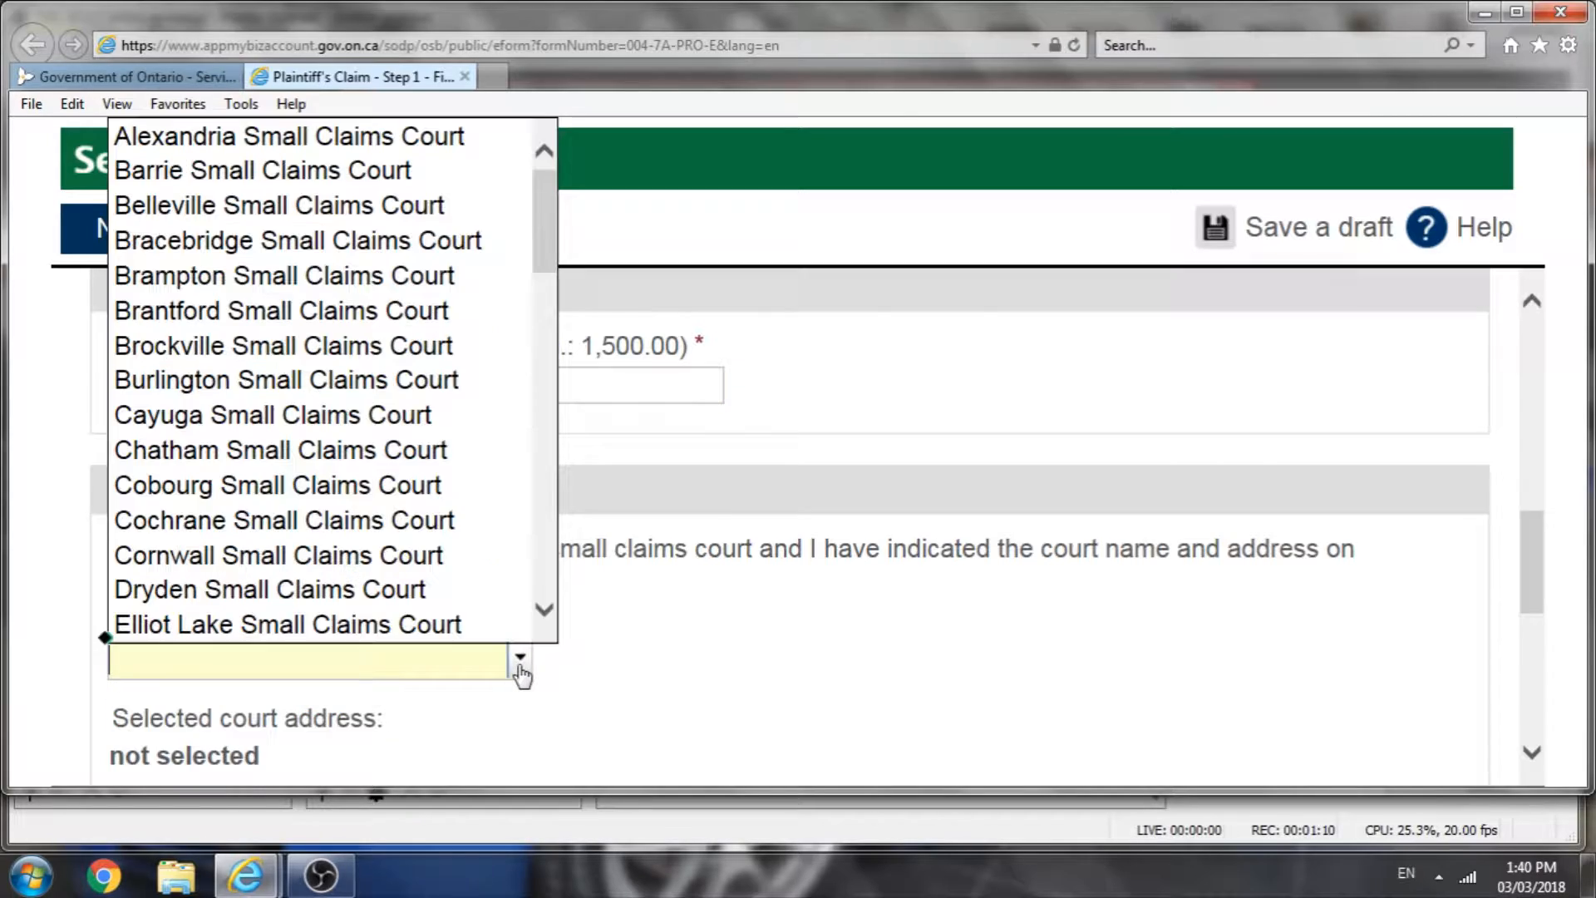
{"action": "left_click_drag", "start_coordinate": [537, 214], "coordinate": [516, 542]}
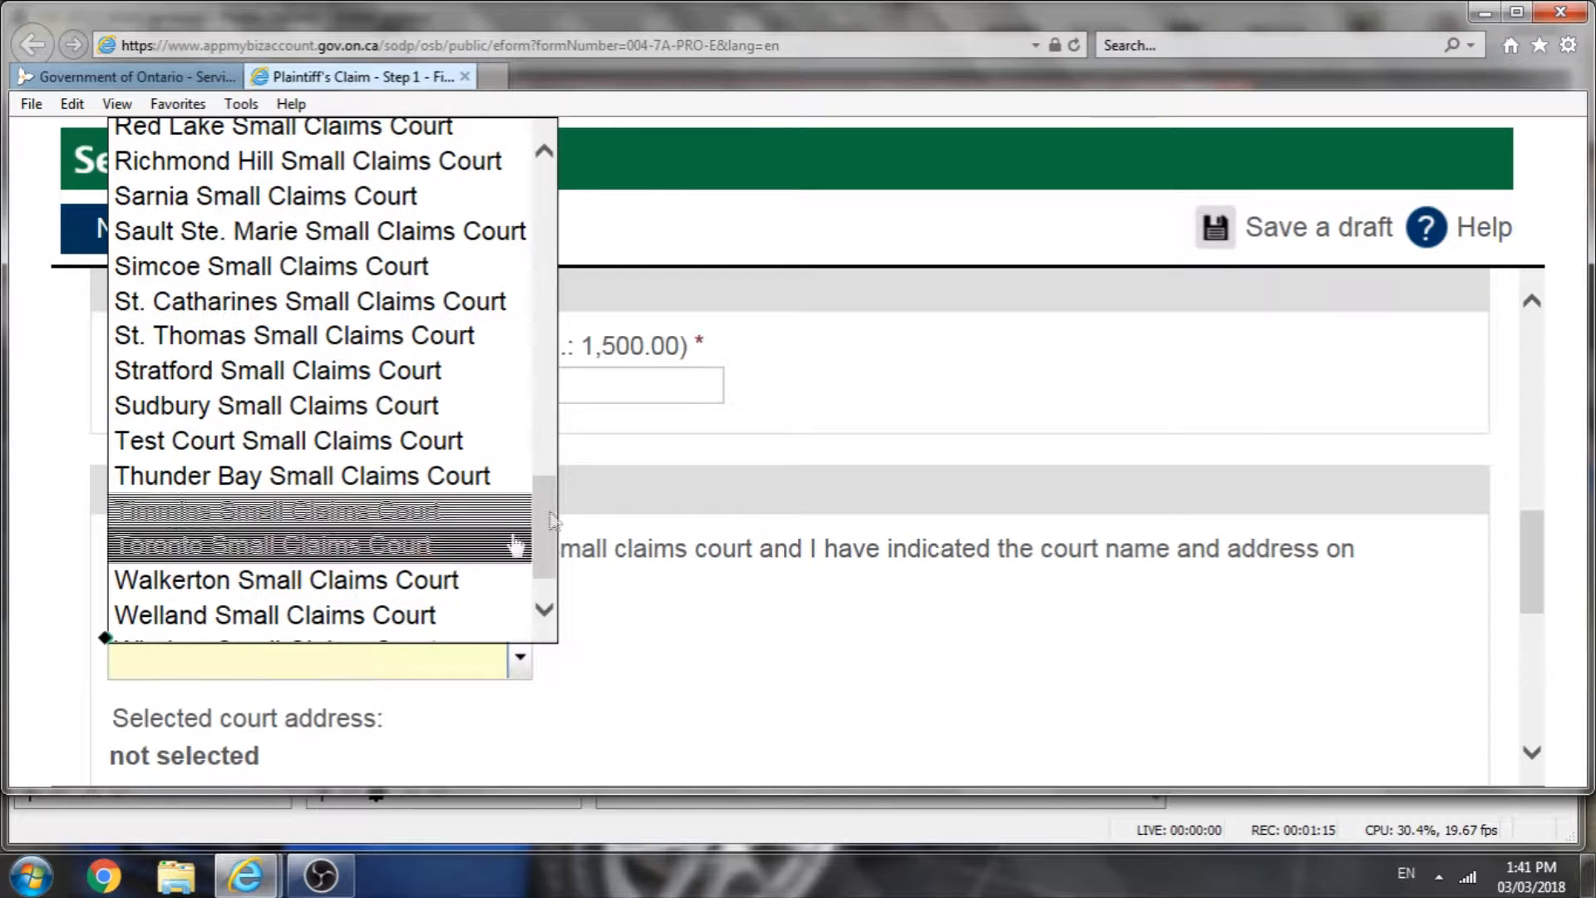
{"action": "left_click", "coordinate": [399, 546]}
Step: Keep the email from the profile for service and continue to Step 2
{"action": "scroll", "coordinate": [651, 659], "scroll_direction": "down", "scroll_amount": 6}
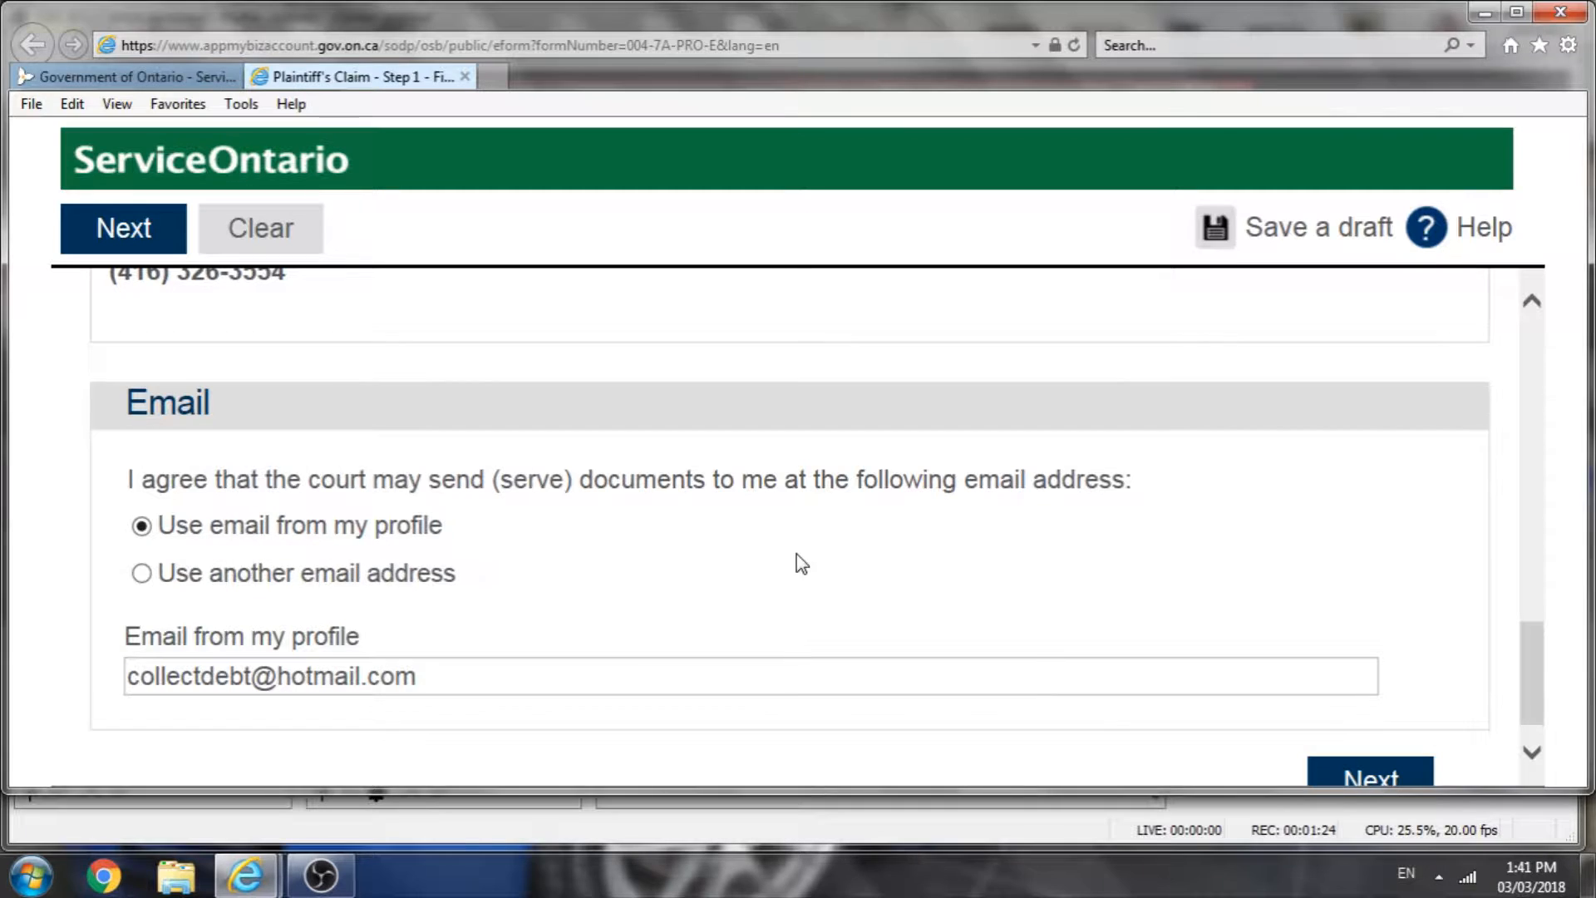
{"action": "scroll", "coordinate": [795, 564], "scroll_direction": "down", "scroll_amount": 1}
{"action": "left_click", "coordinate": [1378, 742]}
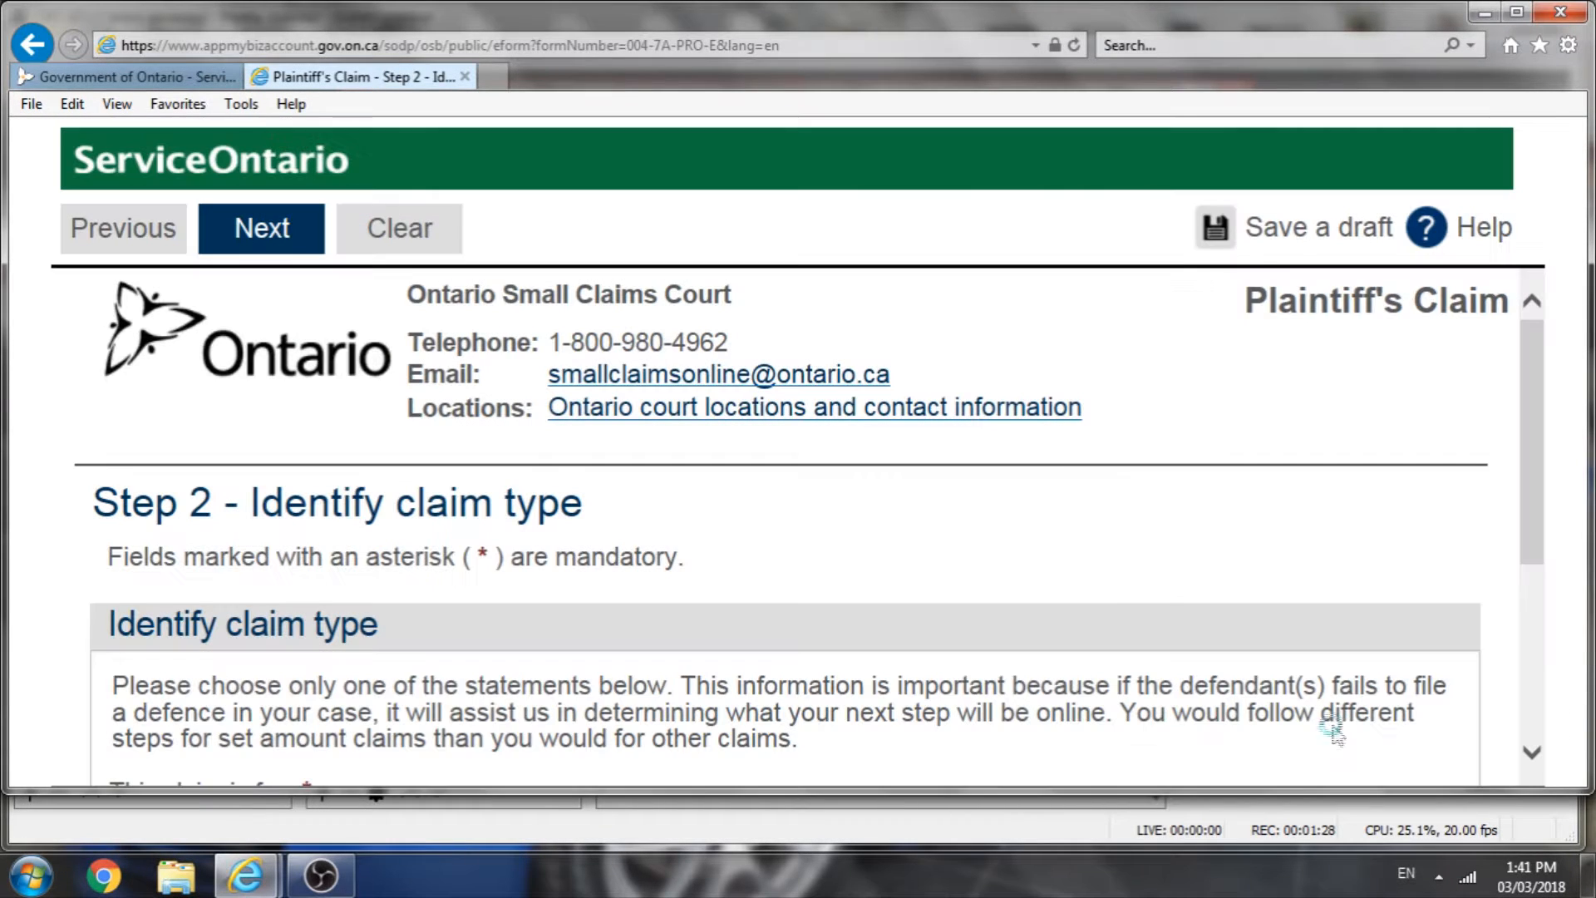
Step: Choose the set amount (liquidated claim) claim type and continue to Step 3
{"action": "scroll", "coordinate": [934, 571], "scroll_direction": "down", "scroll_amount": 1}
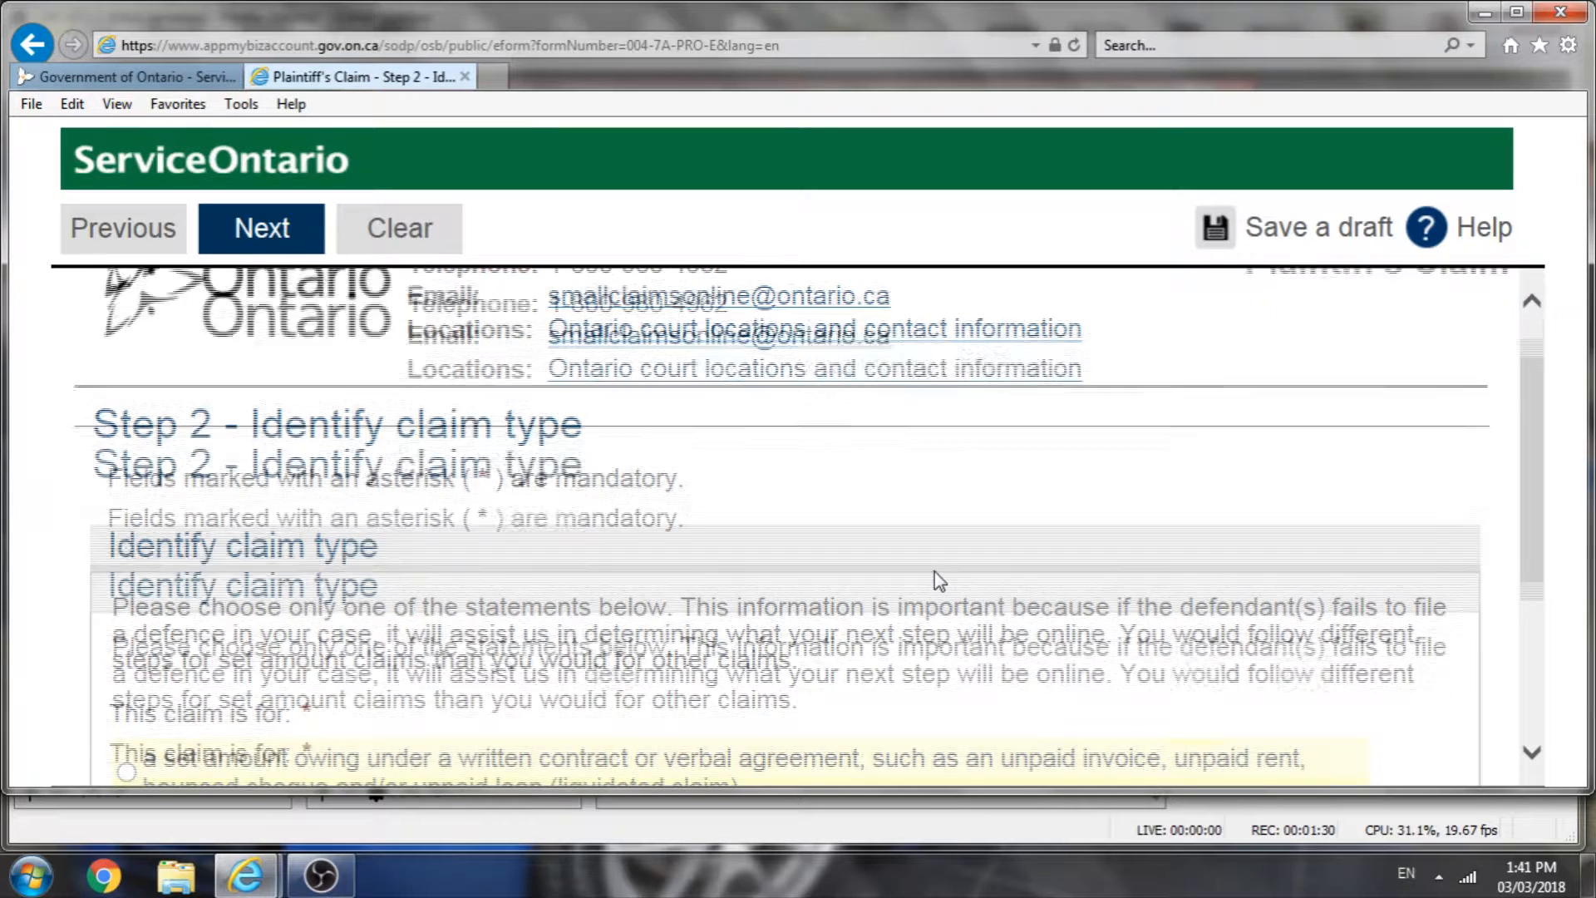
{"action": "scroll", "coordinate": [932, 572], "scroll_direction": "down", "scroll_amount": 3}
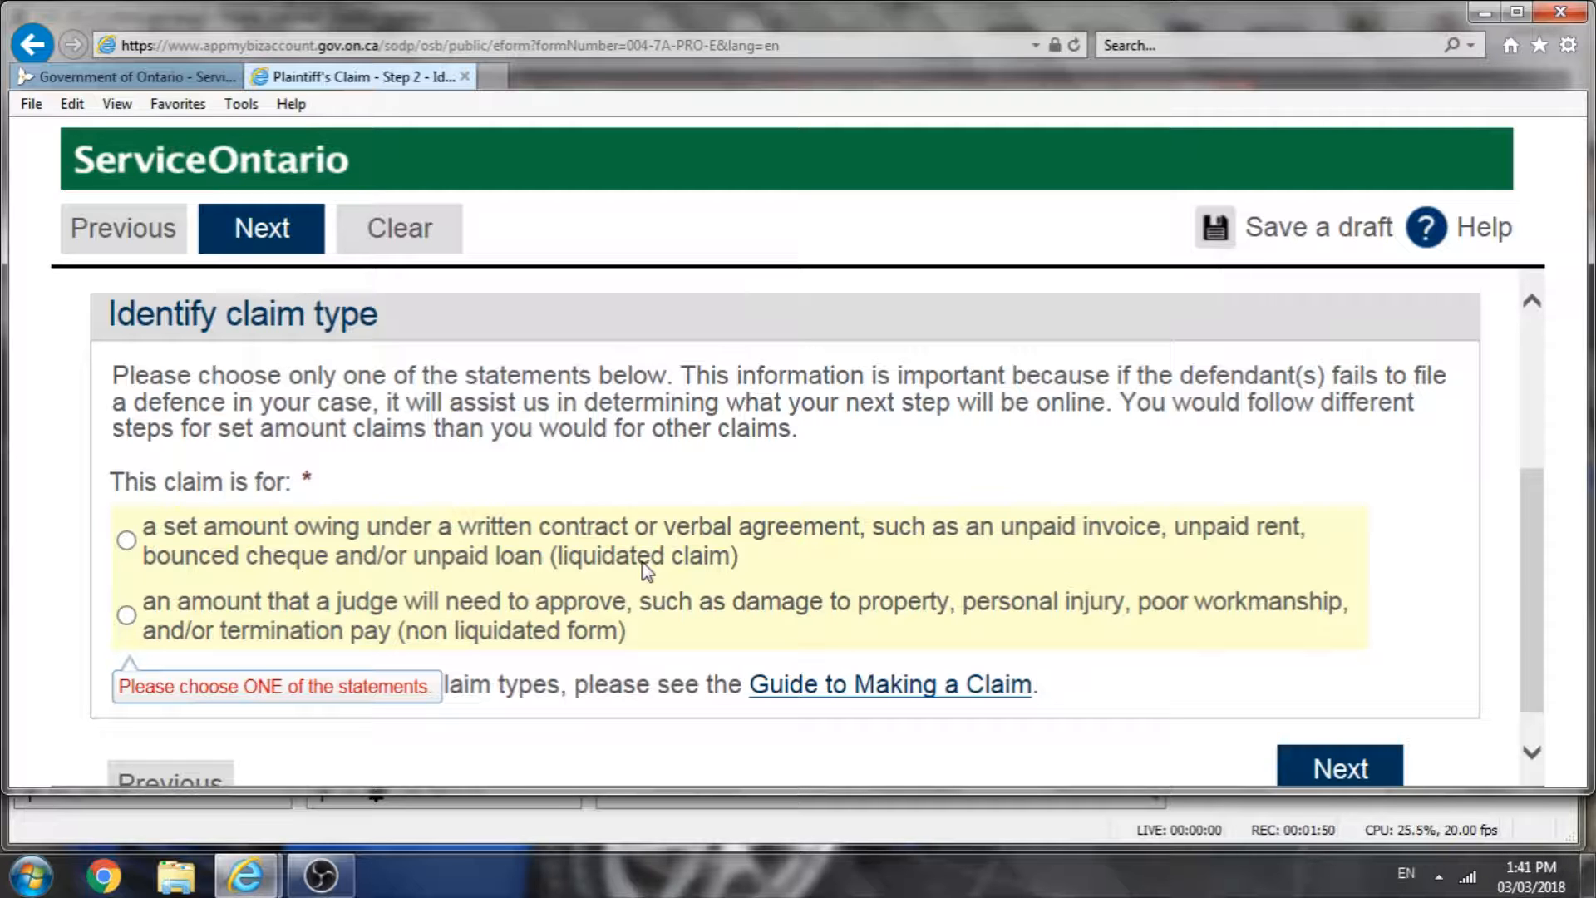
{"action": "left_click", "coordinate": [127, 539]}
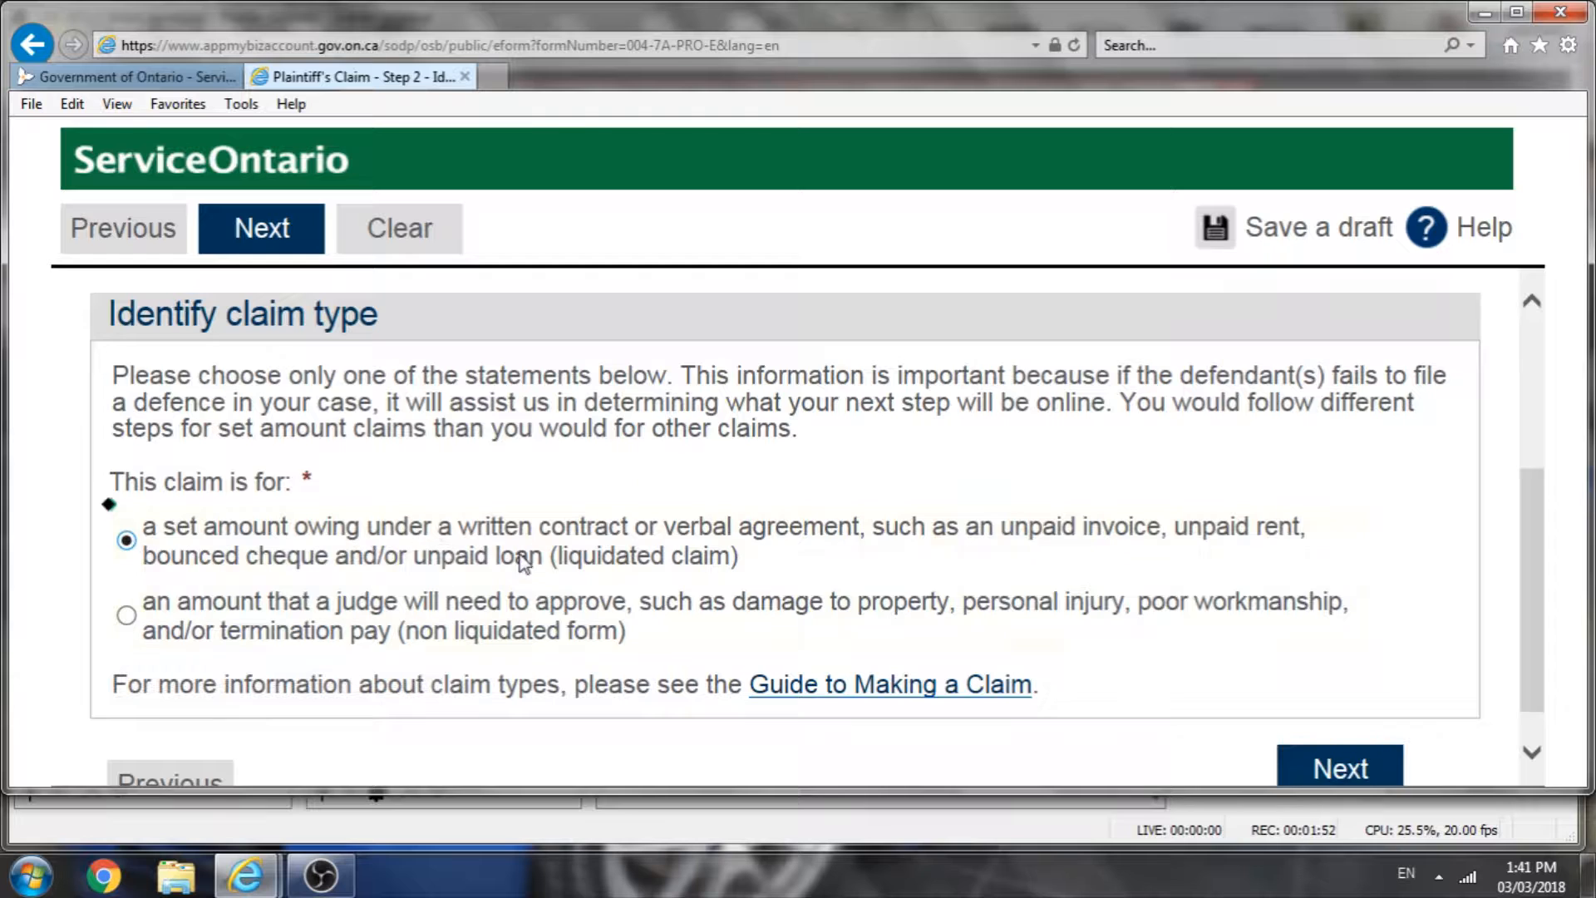
{"action": "scroll", "coordinate": [528, 565], "scroll_direction": "down", "scroll_amount": 1}
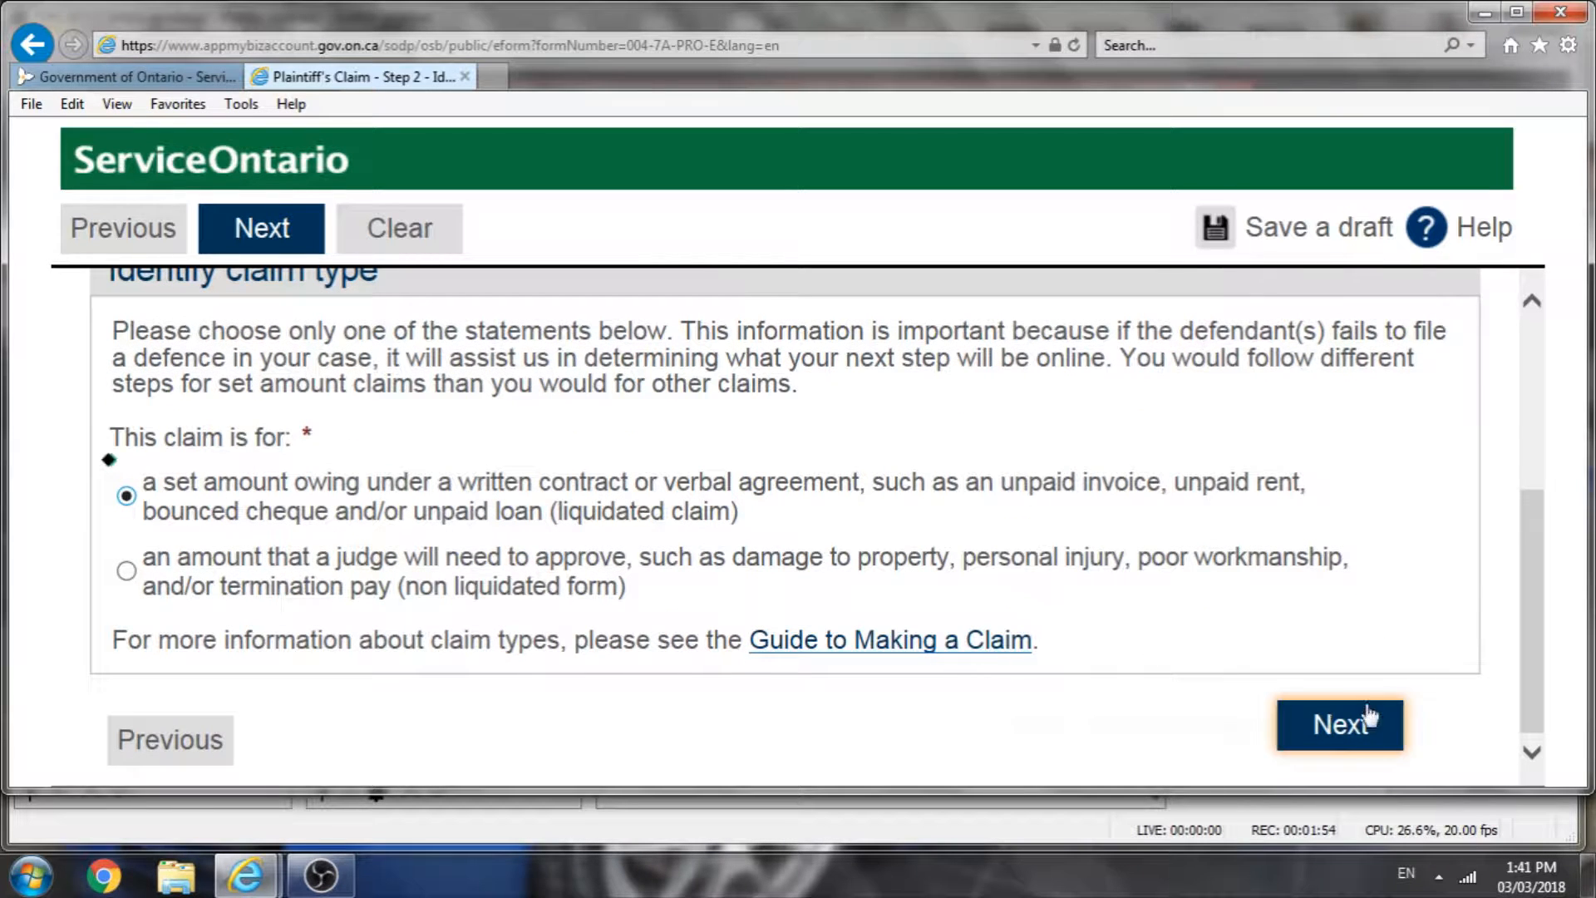
{"action": "left_click", "coordinate": [1340, 728]}
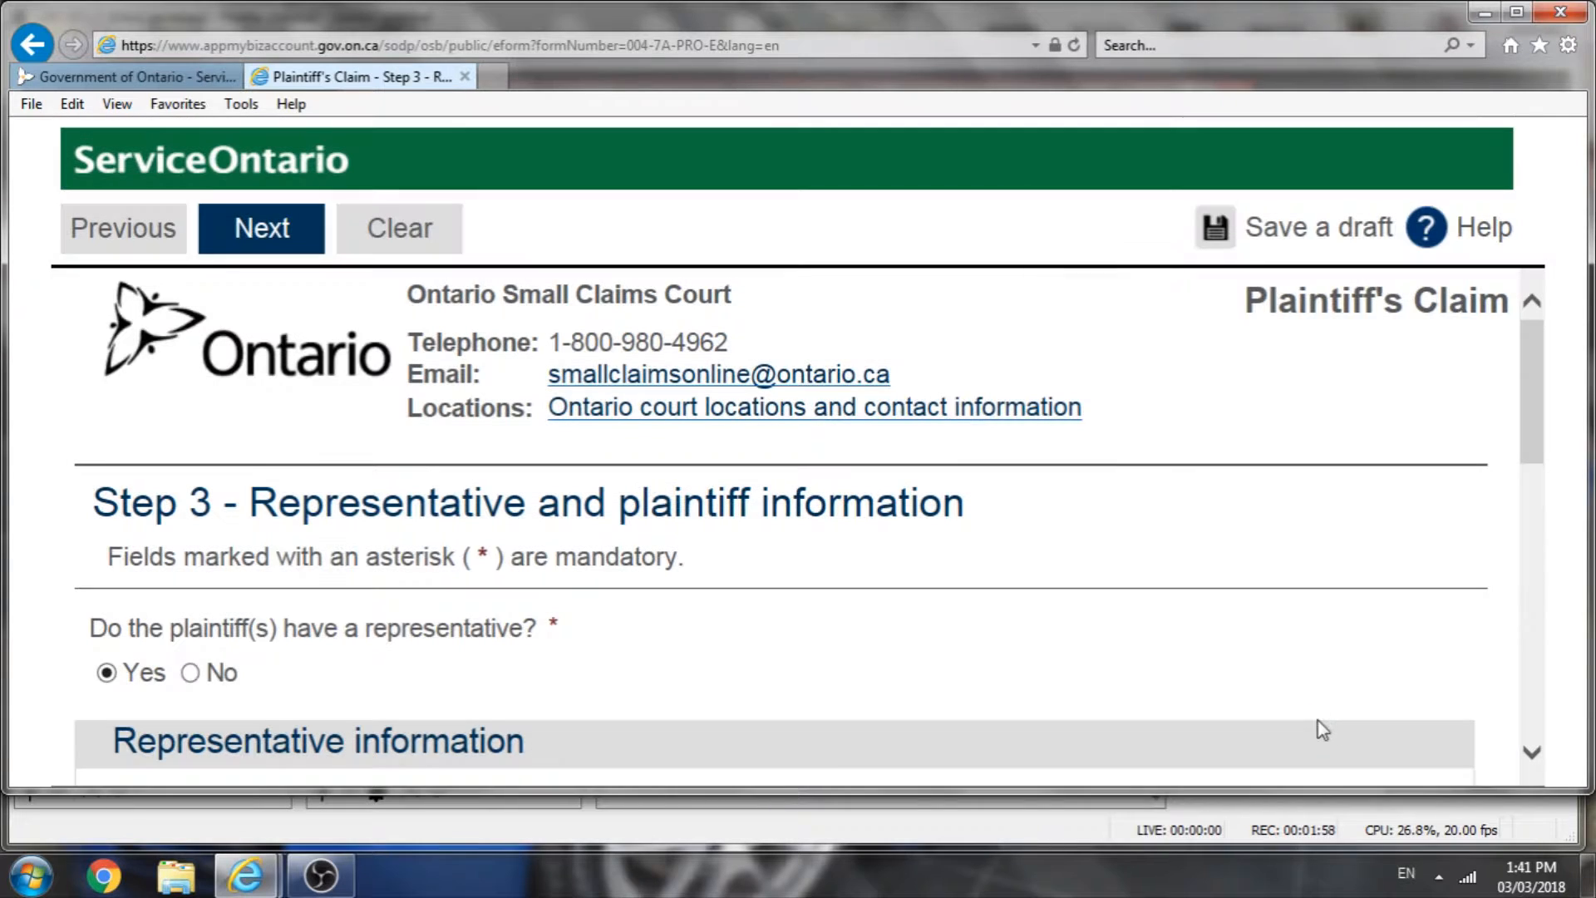
Step: Enter the representative's last name and first name
{"action": "scroll", "coordinate": [1109, 656], "scroll_direction": "down", "scroll_amount": 1}
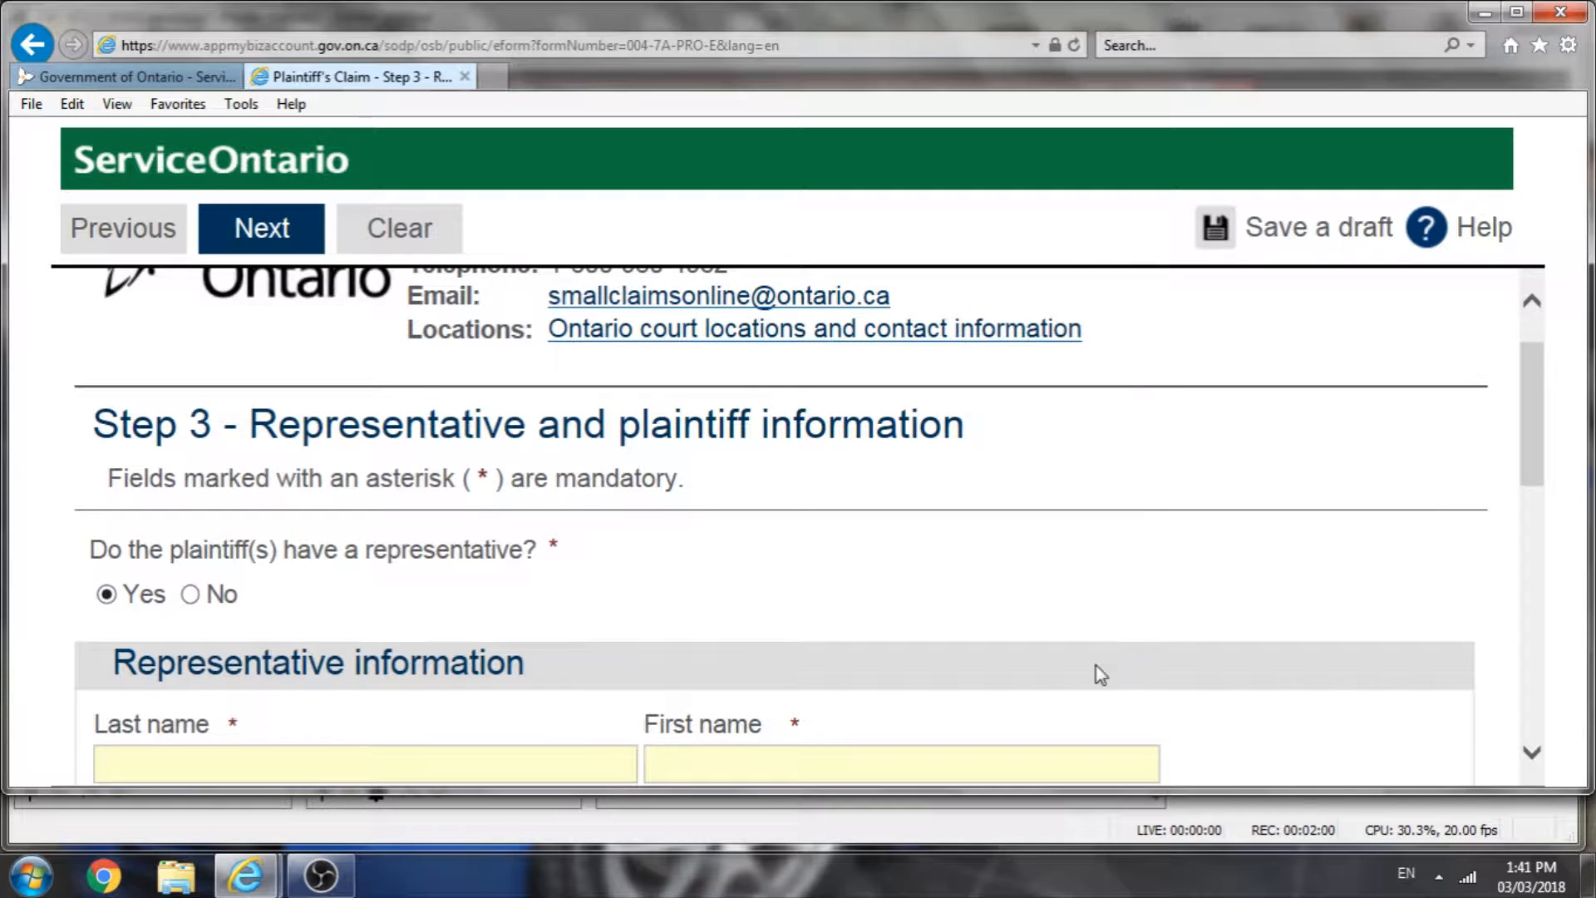
{"action": "scroll", "coordinate": [1064, 641], "scroll_direction": "down", "scroll_amount": 1}
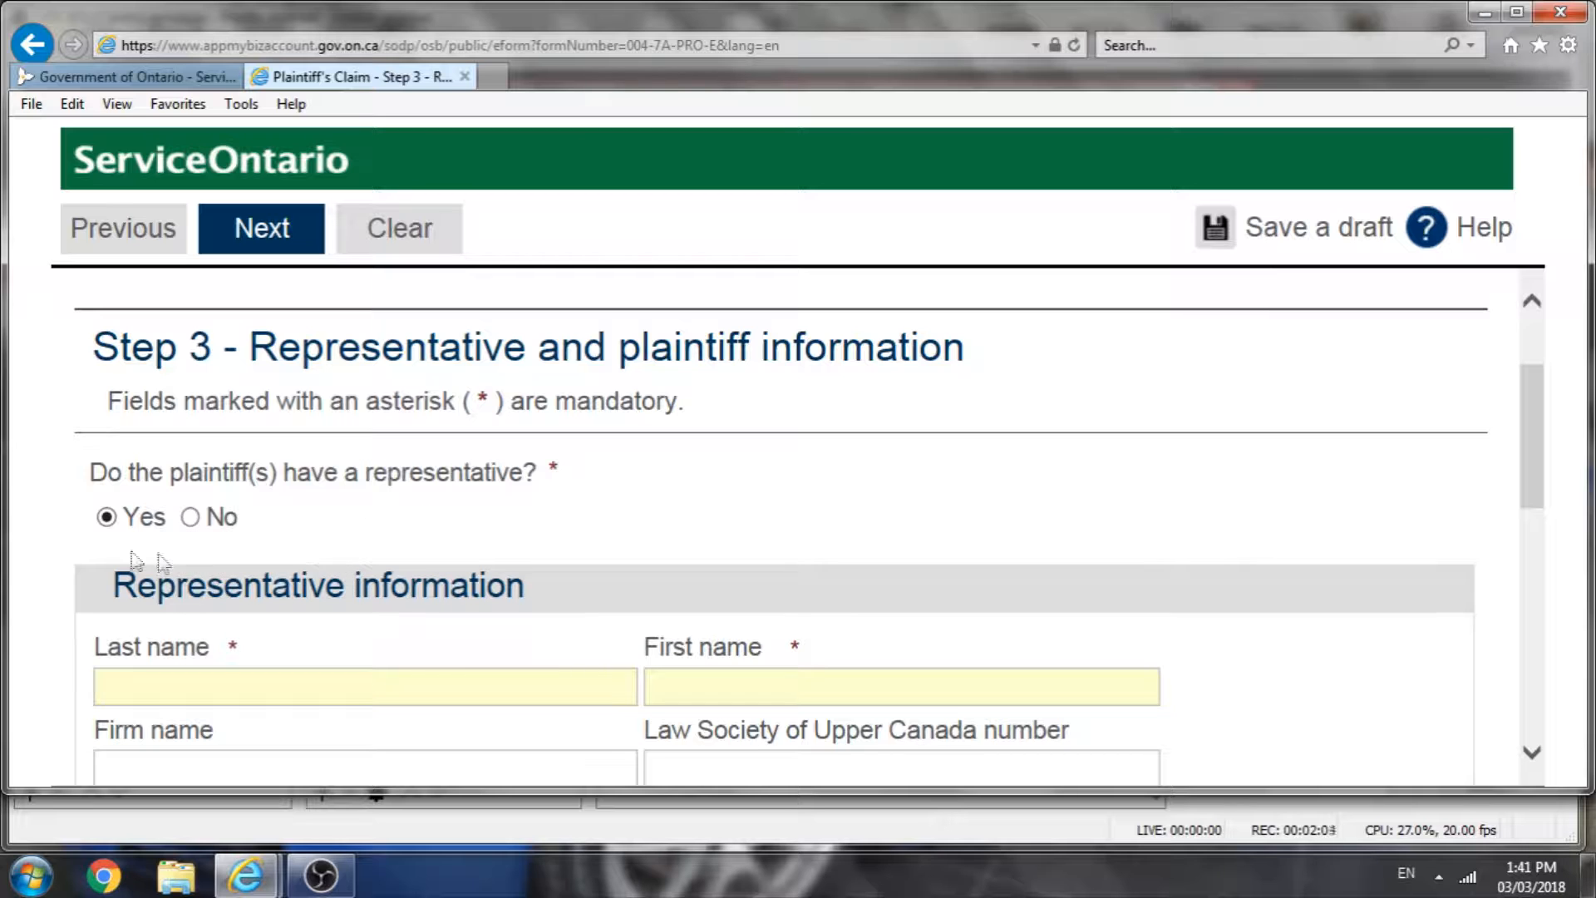
{"action": "scroll", "coordinate": [399, 579], "scroll_direction": "down", "scroll_amount": 1}
{"action": "left_click", "coordinate": [248, 615]}
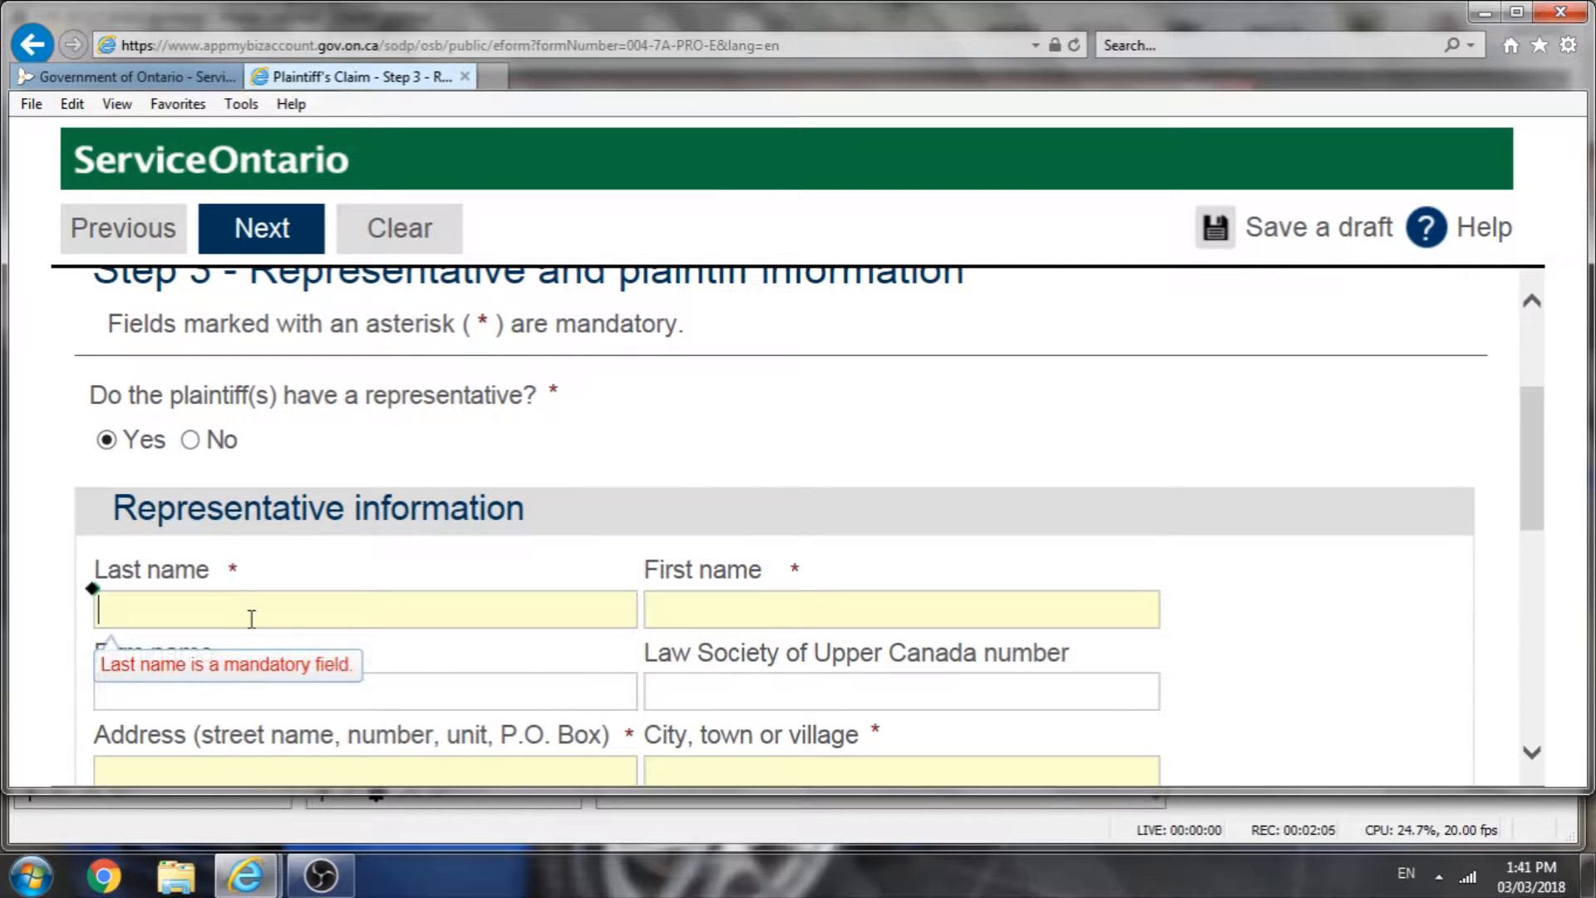
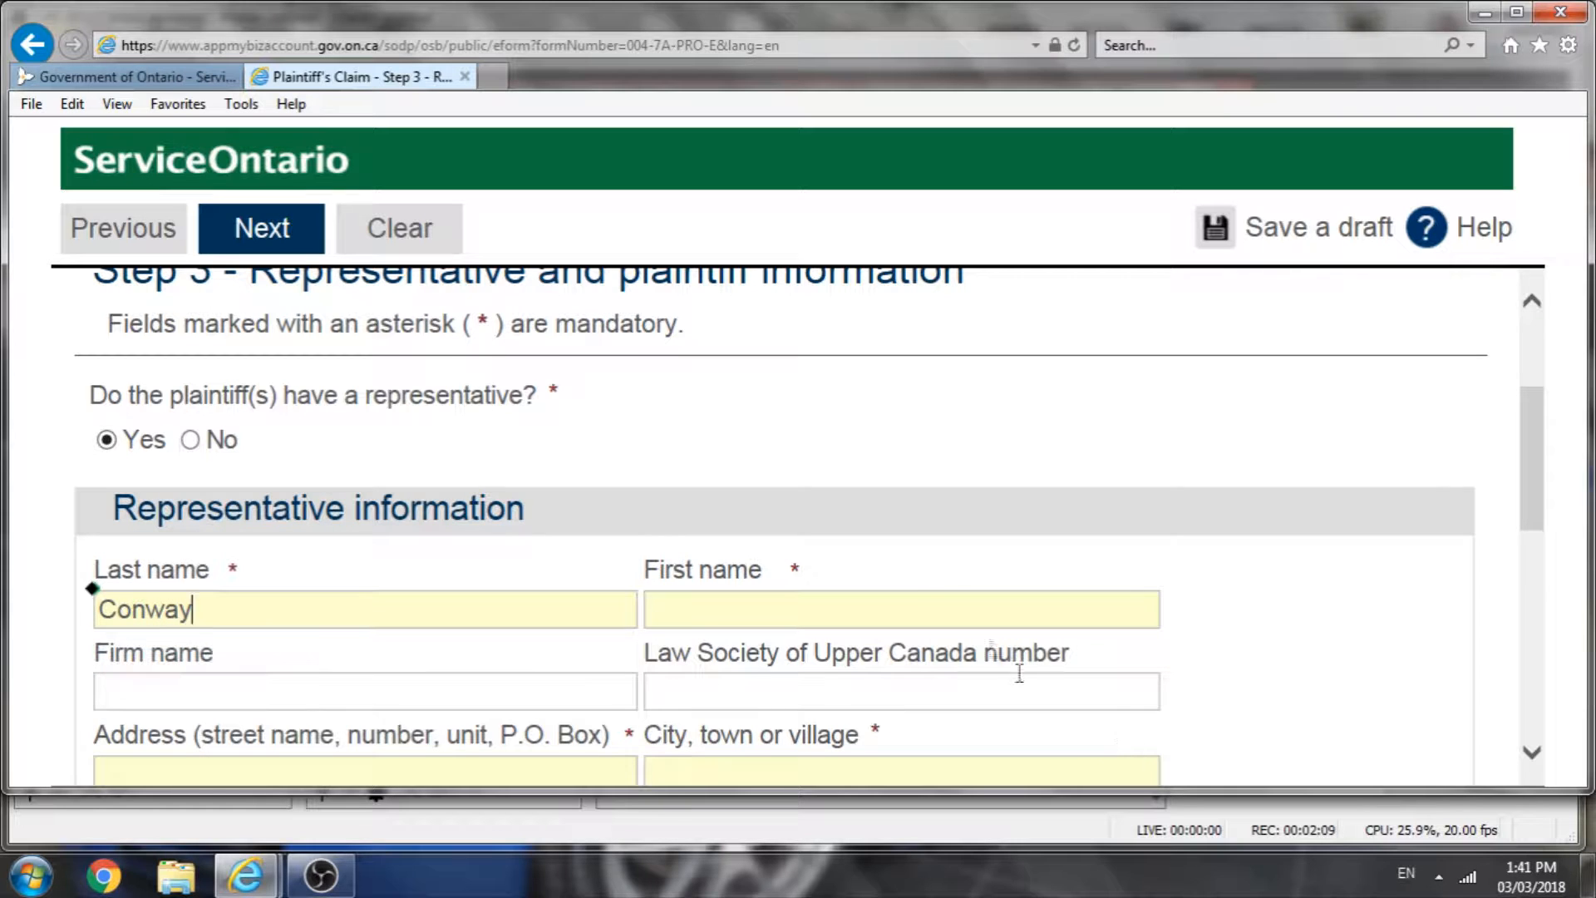
{"action": "left_click", "coordinate": [930, 609]}
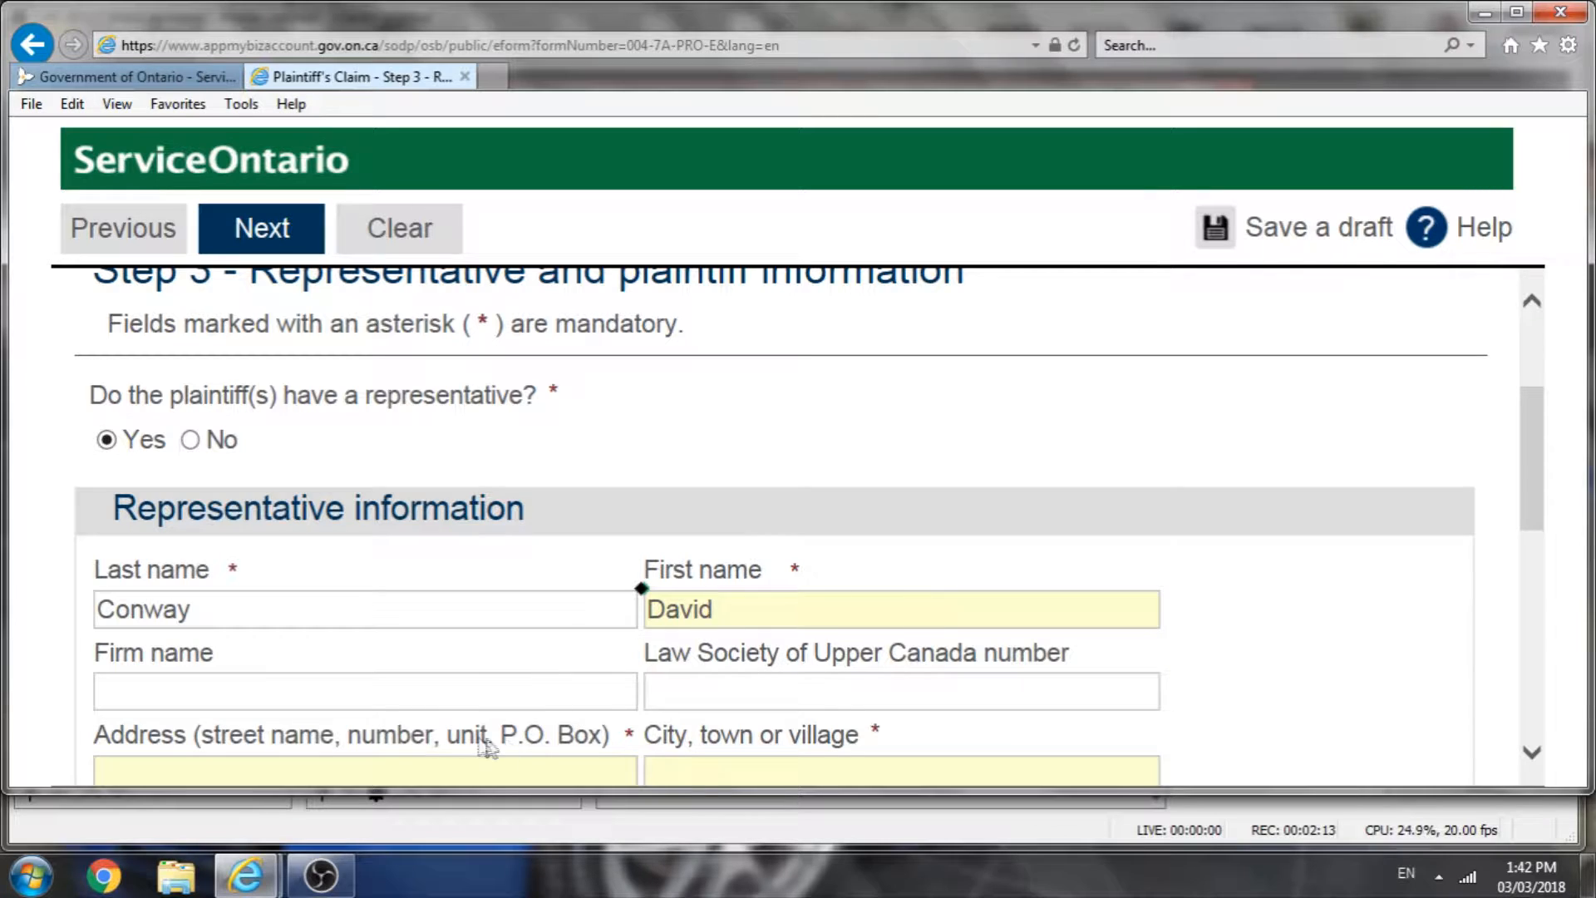
Step: Enter the firm name as the representative's full name followed by ", Barrister"
{"action": "left_click", "coordinate": [412, 691]}
{"action": "type", "text": "B"}
{"action": "key", "text": "BackSpace"}
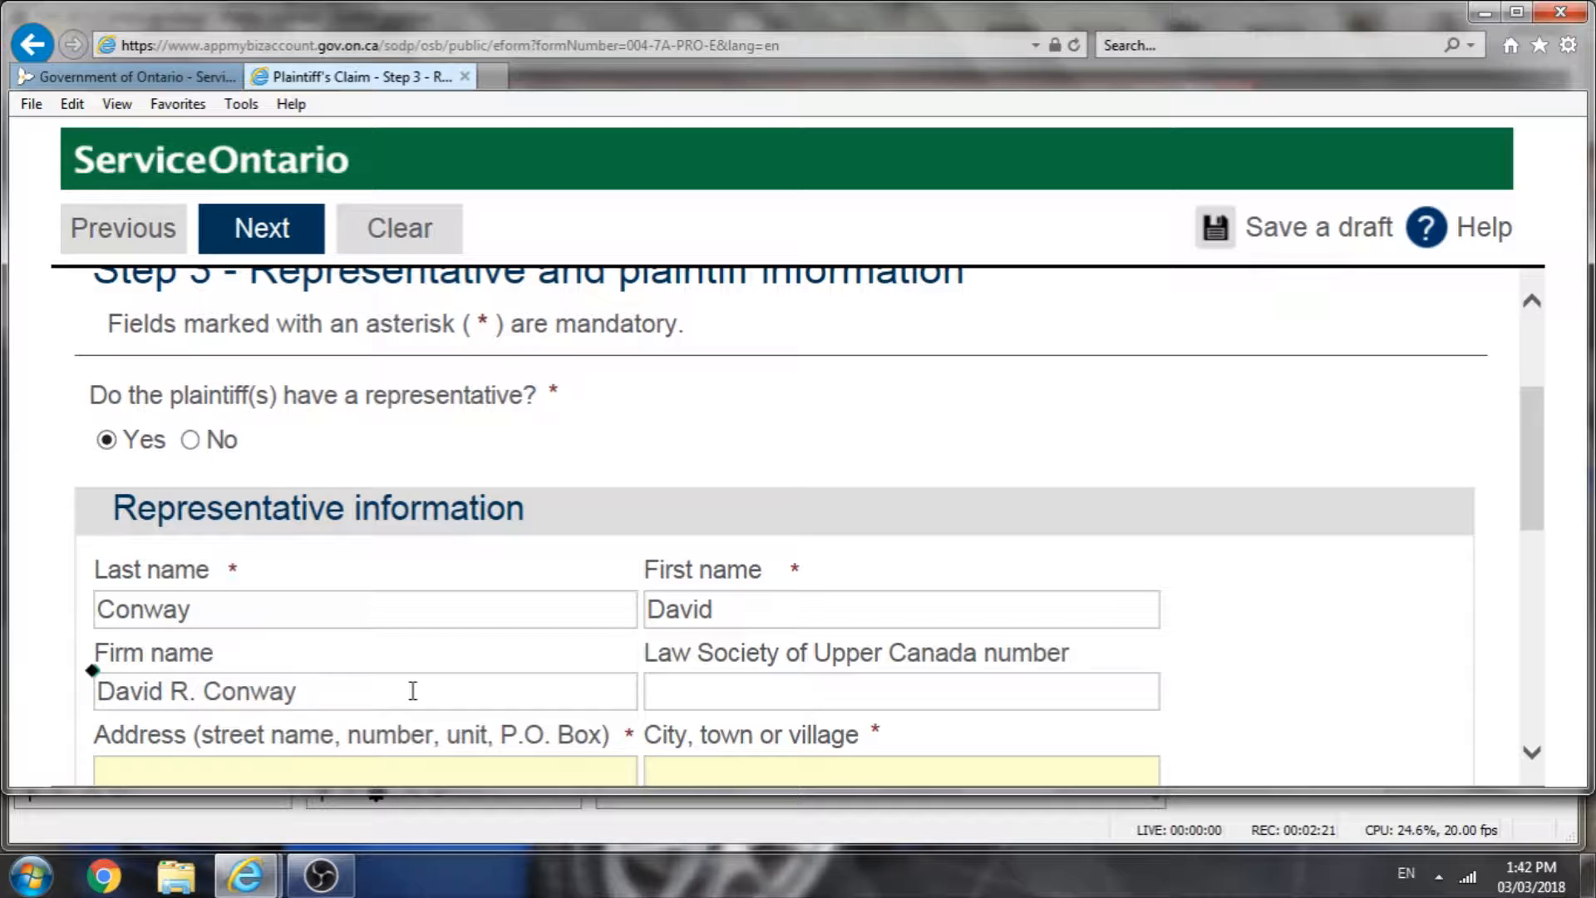
{"action": "type", "text": ", Barrister"}
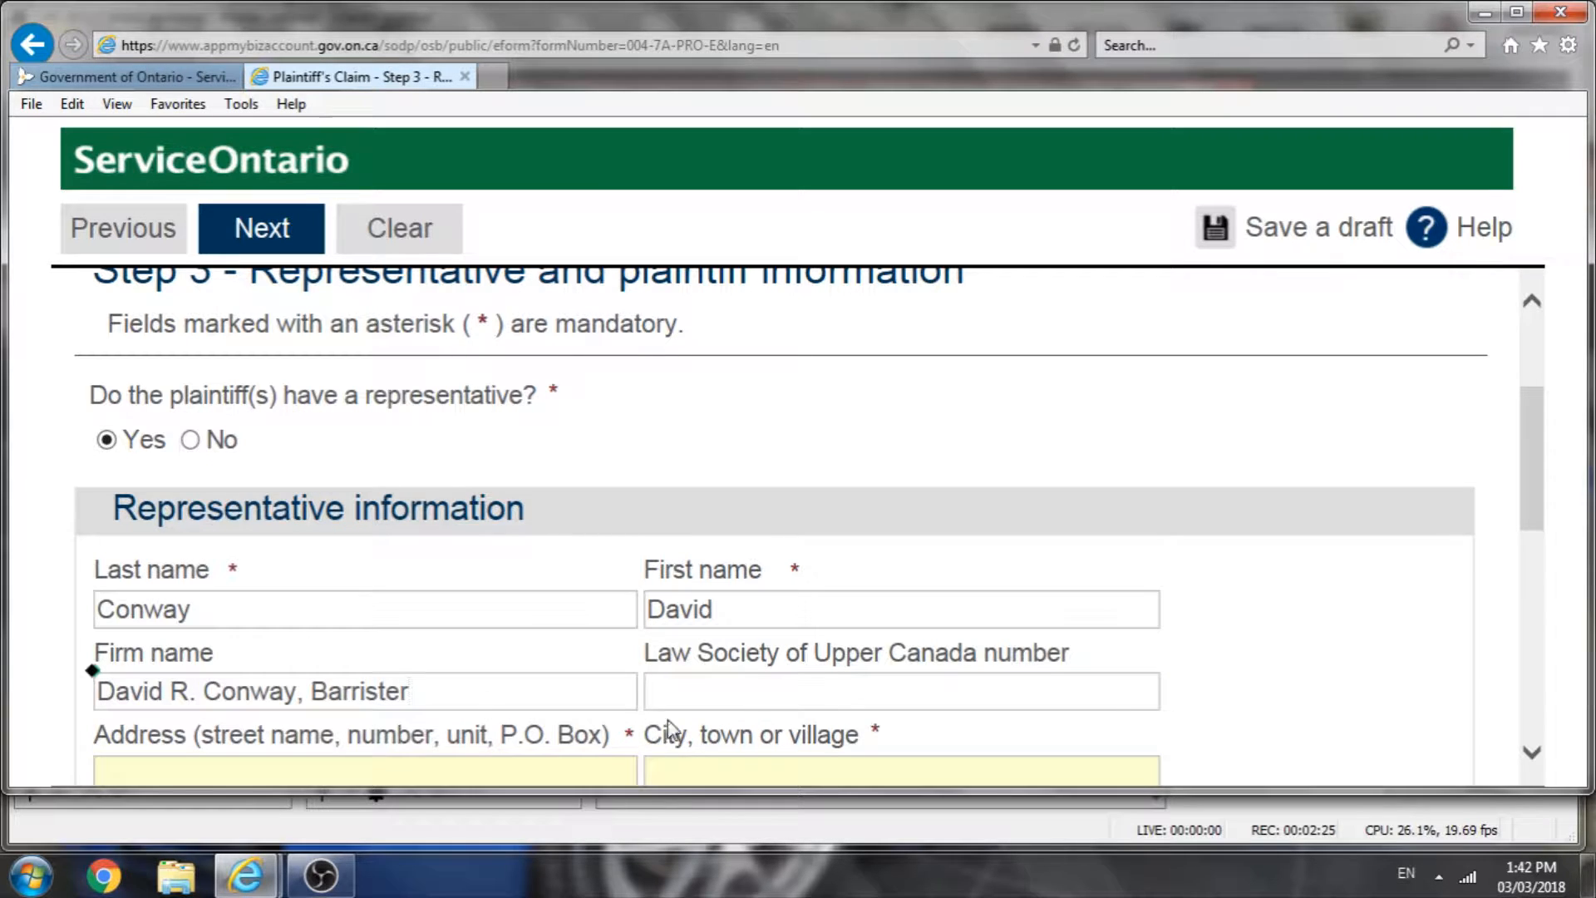
Step: Enter the representative's Law Society of Upper Canada number
{"action": "left_click", "coordinate": [788, 694]}
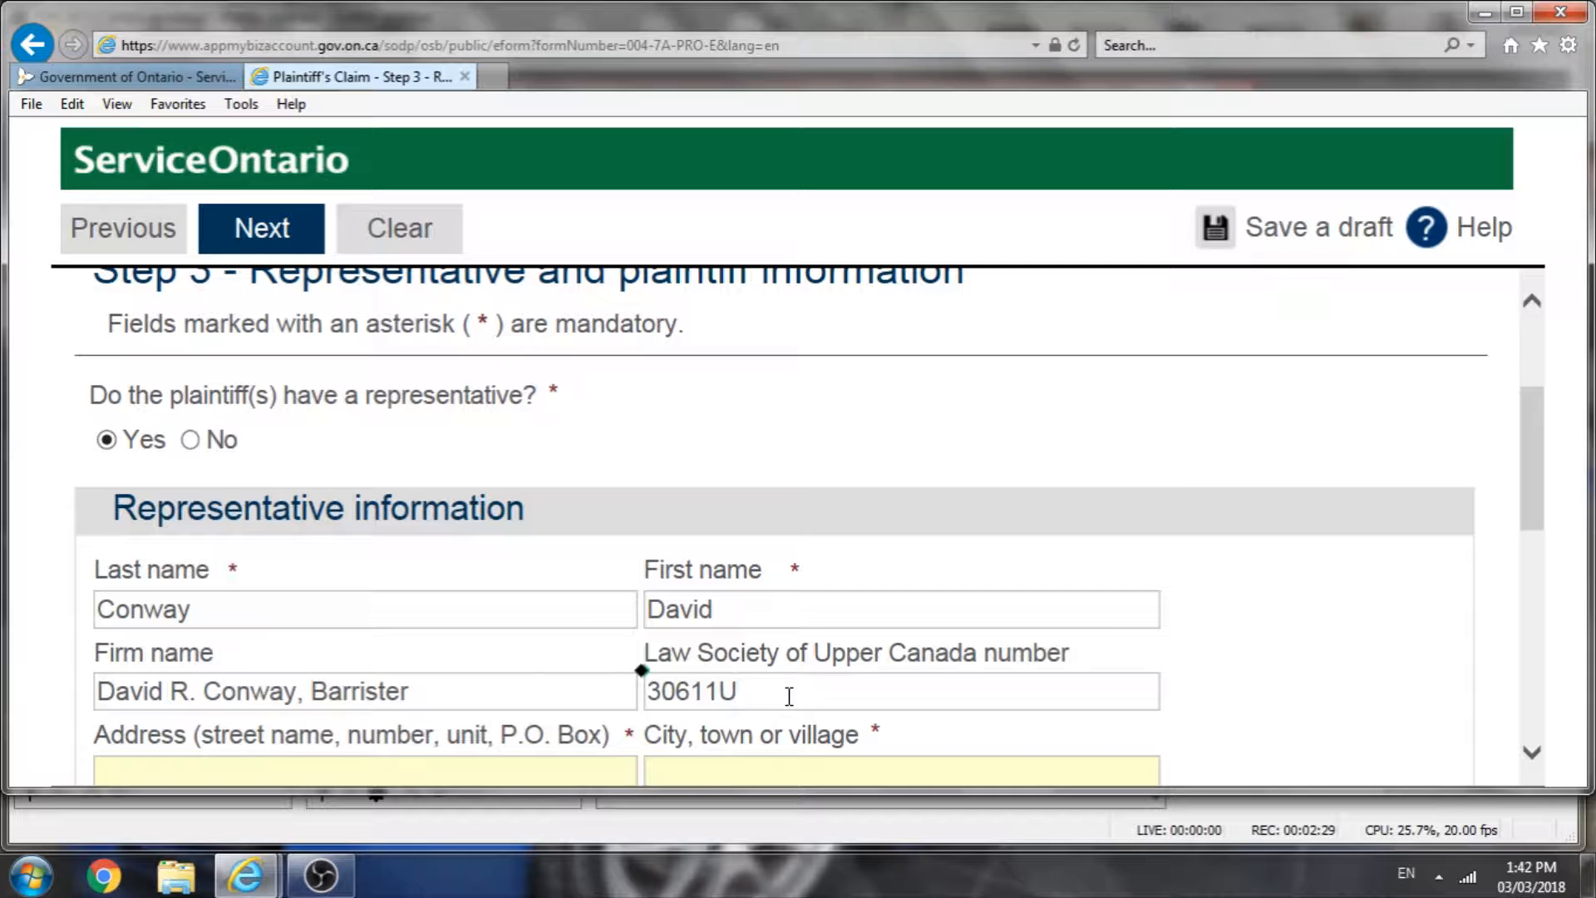
Step: Fill in the representative's street address, including the suite number
{"action": "scroll", "coordinate": [749, 703], "scroll_direction": "down", "scroll_amount": 1}
{"action": "left_click", "coordinate": [455, 694]}
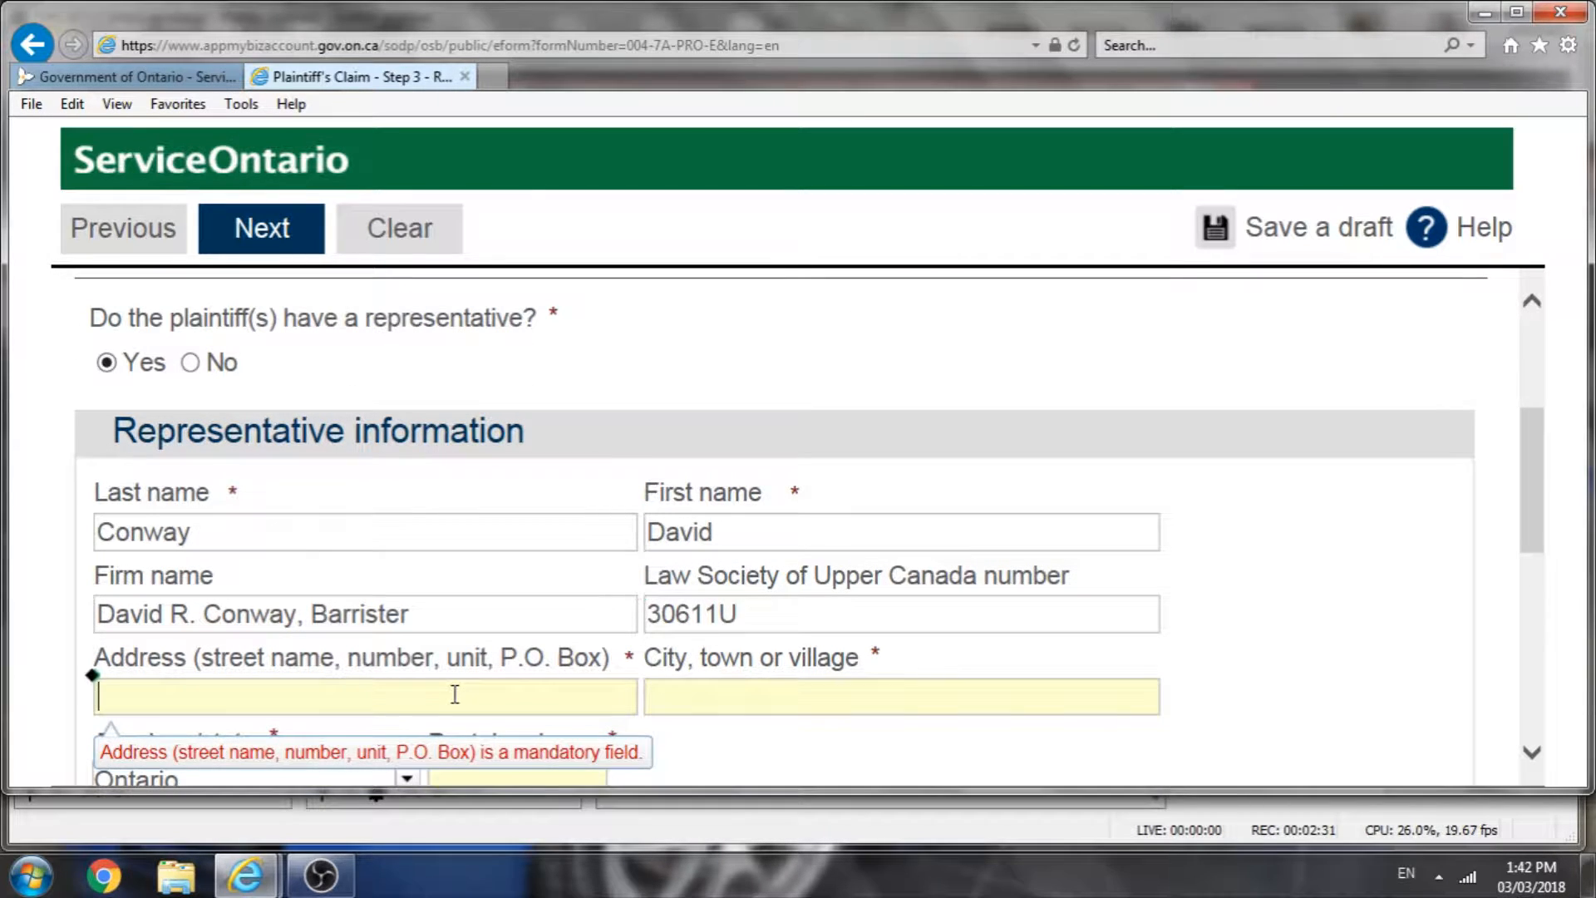
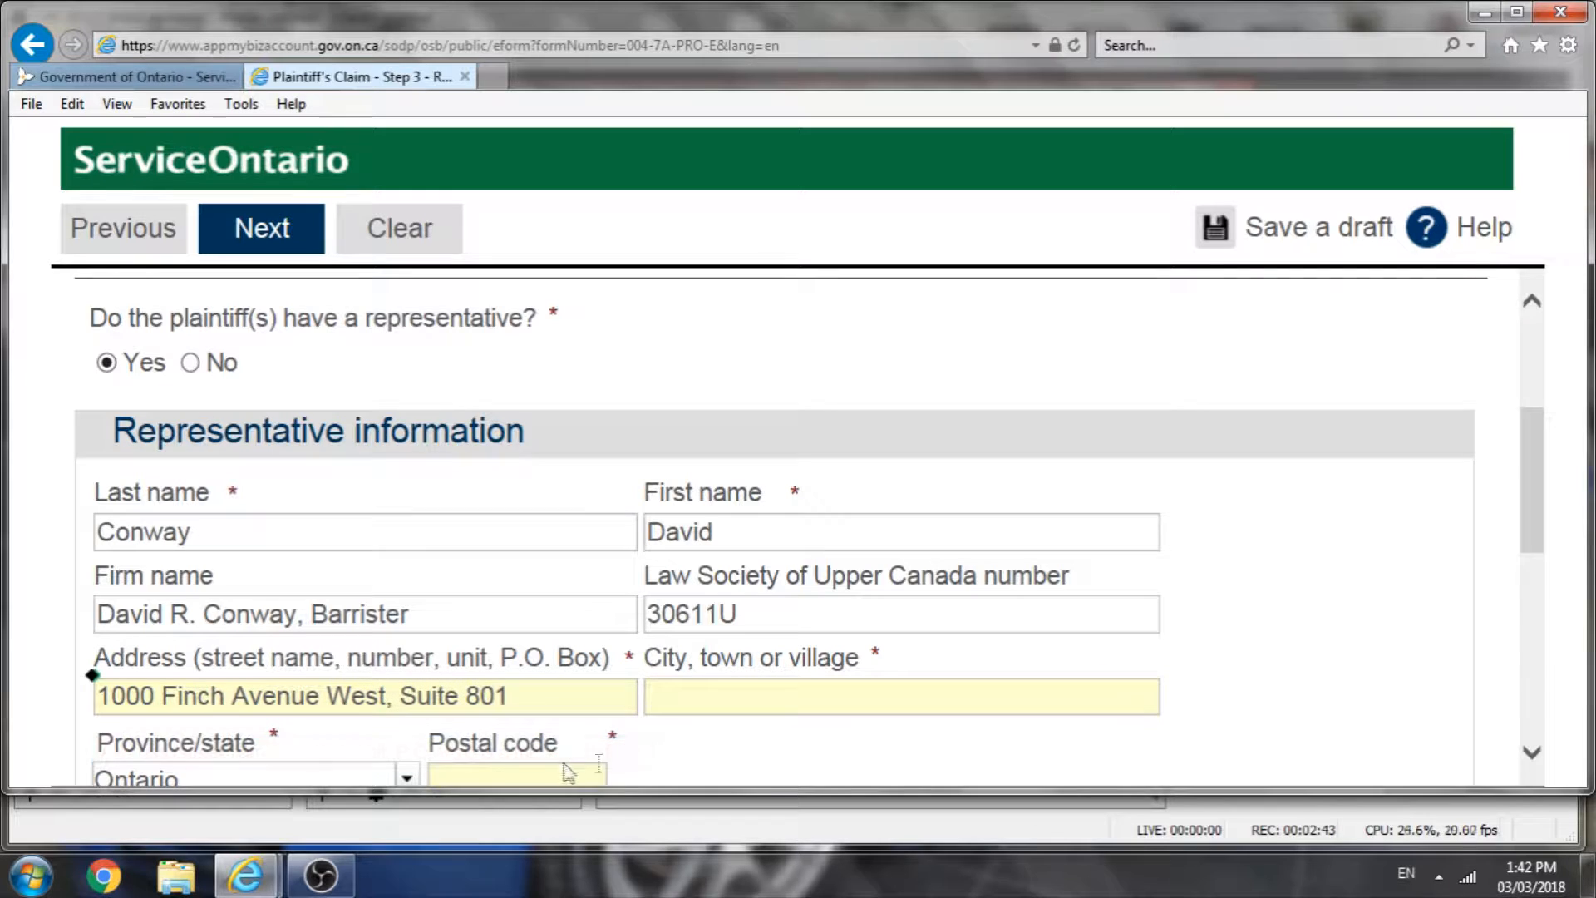
Step: Enter Toronto as the representative's city and fill in the representative's postal code
{"action": "left_click", "coordinate": [789, 703]}
{"action": "type", "text": "Toronto"}
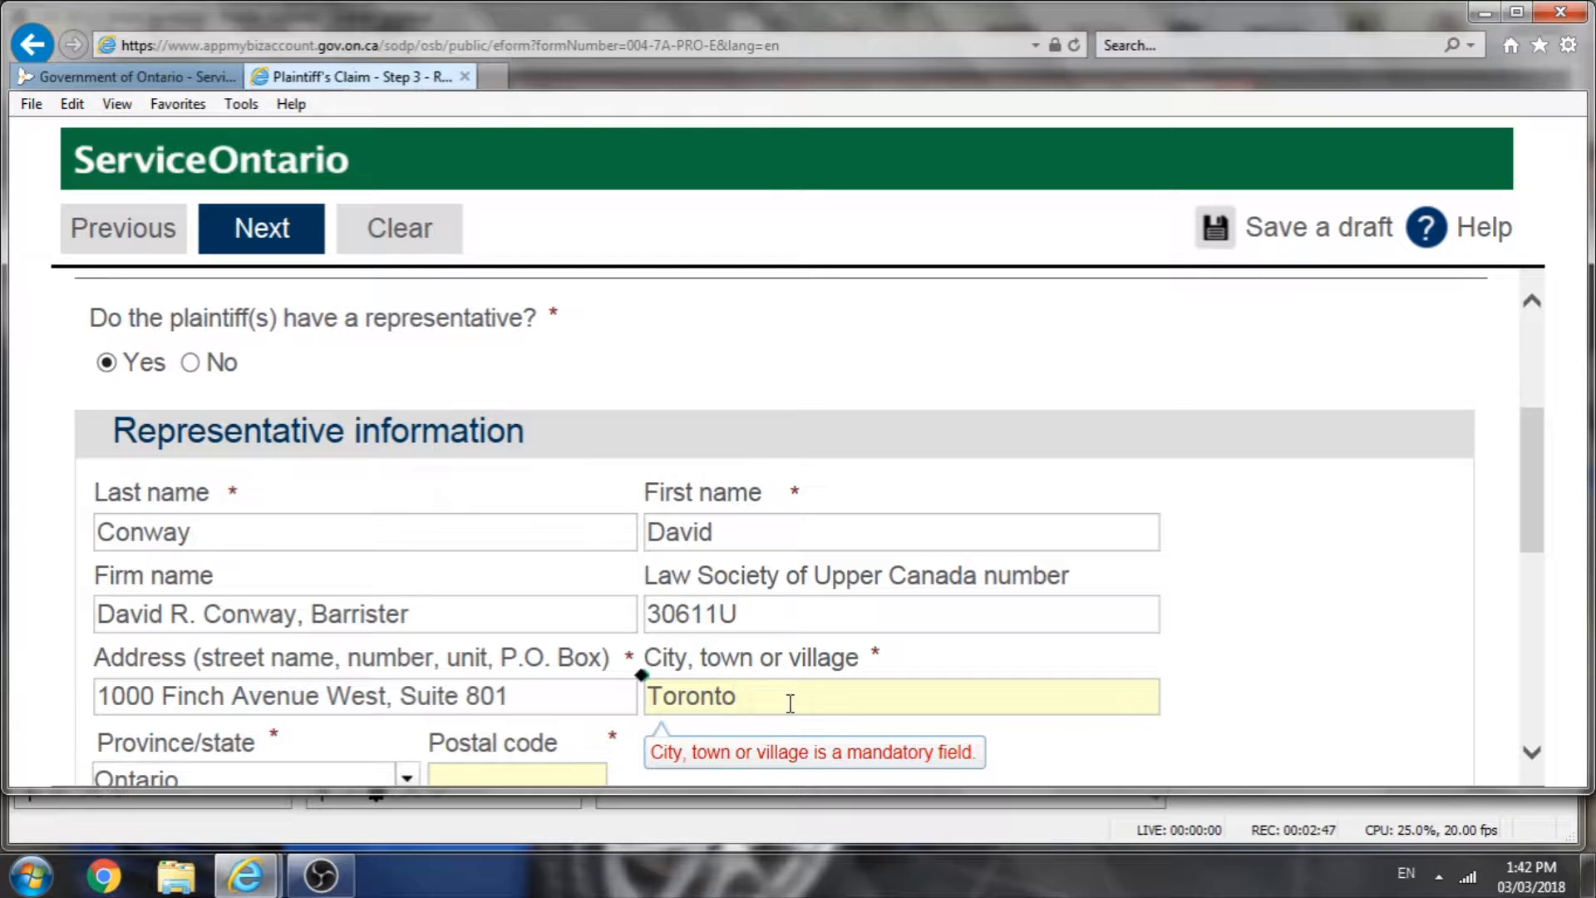
{"action": "scroll", "coordinate": [790, 705], "scroll_direction": "down", "scroll_amount": 1}
{"action": "left_click", "coordinate": [540, 712]}
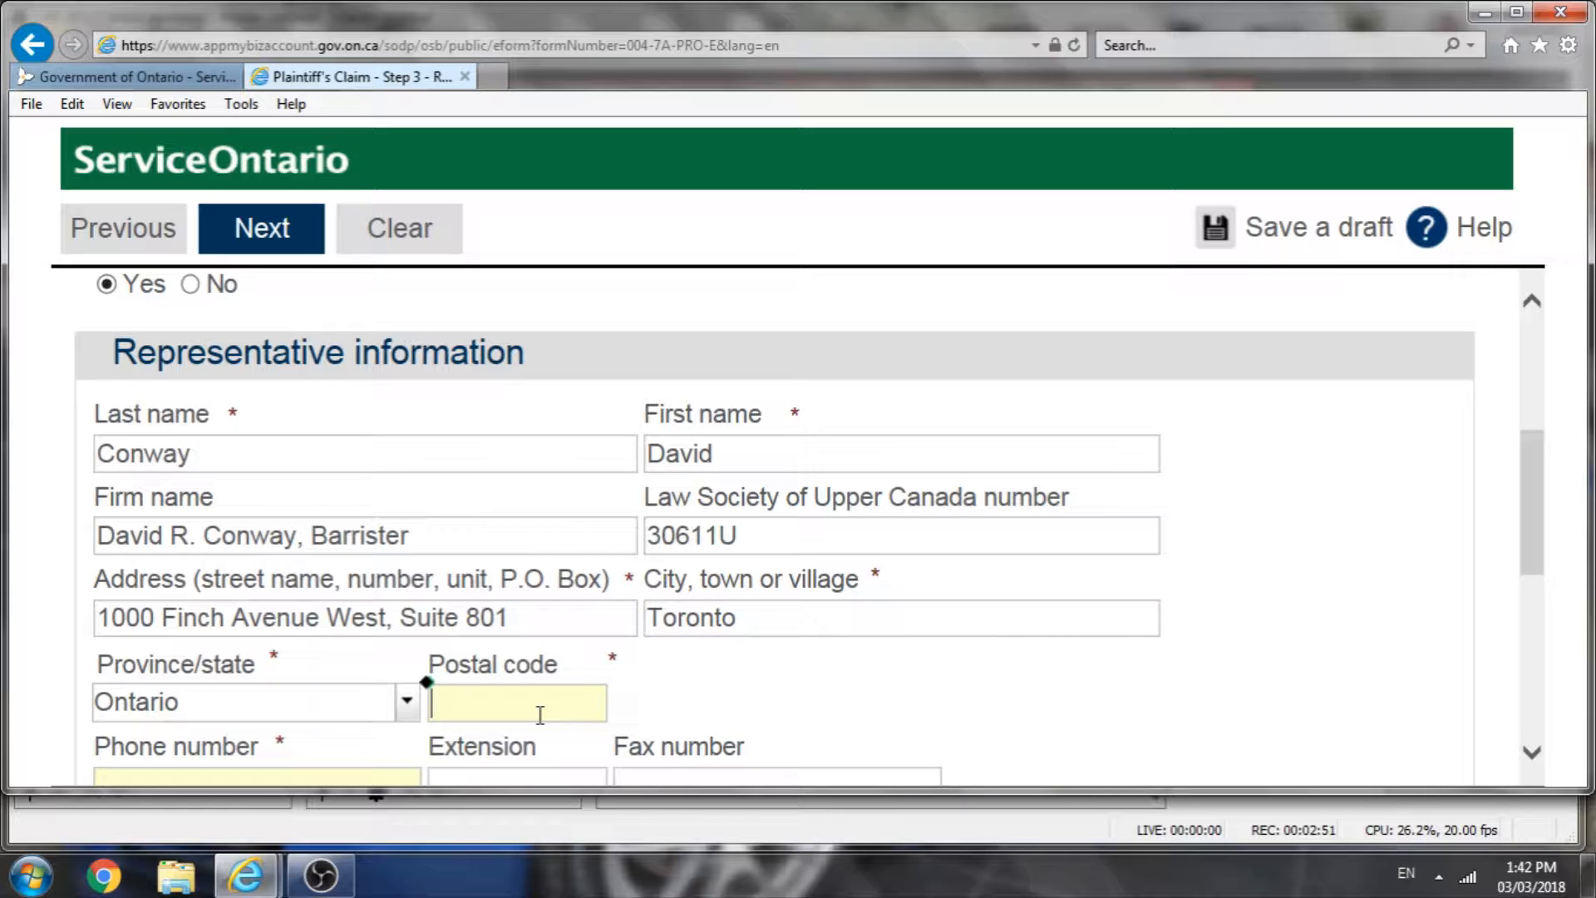
{"action": "type", "text": "M3J 2V5"}
Step: Enter the representative's phone number
{"action": "scroll", "coordinate": [129, 769], "scroll_direction": "down", "scroll_amount": 2}
{"action": "left_click", "coordinate": [209, 634]}
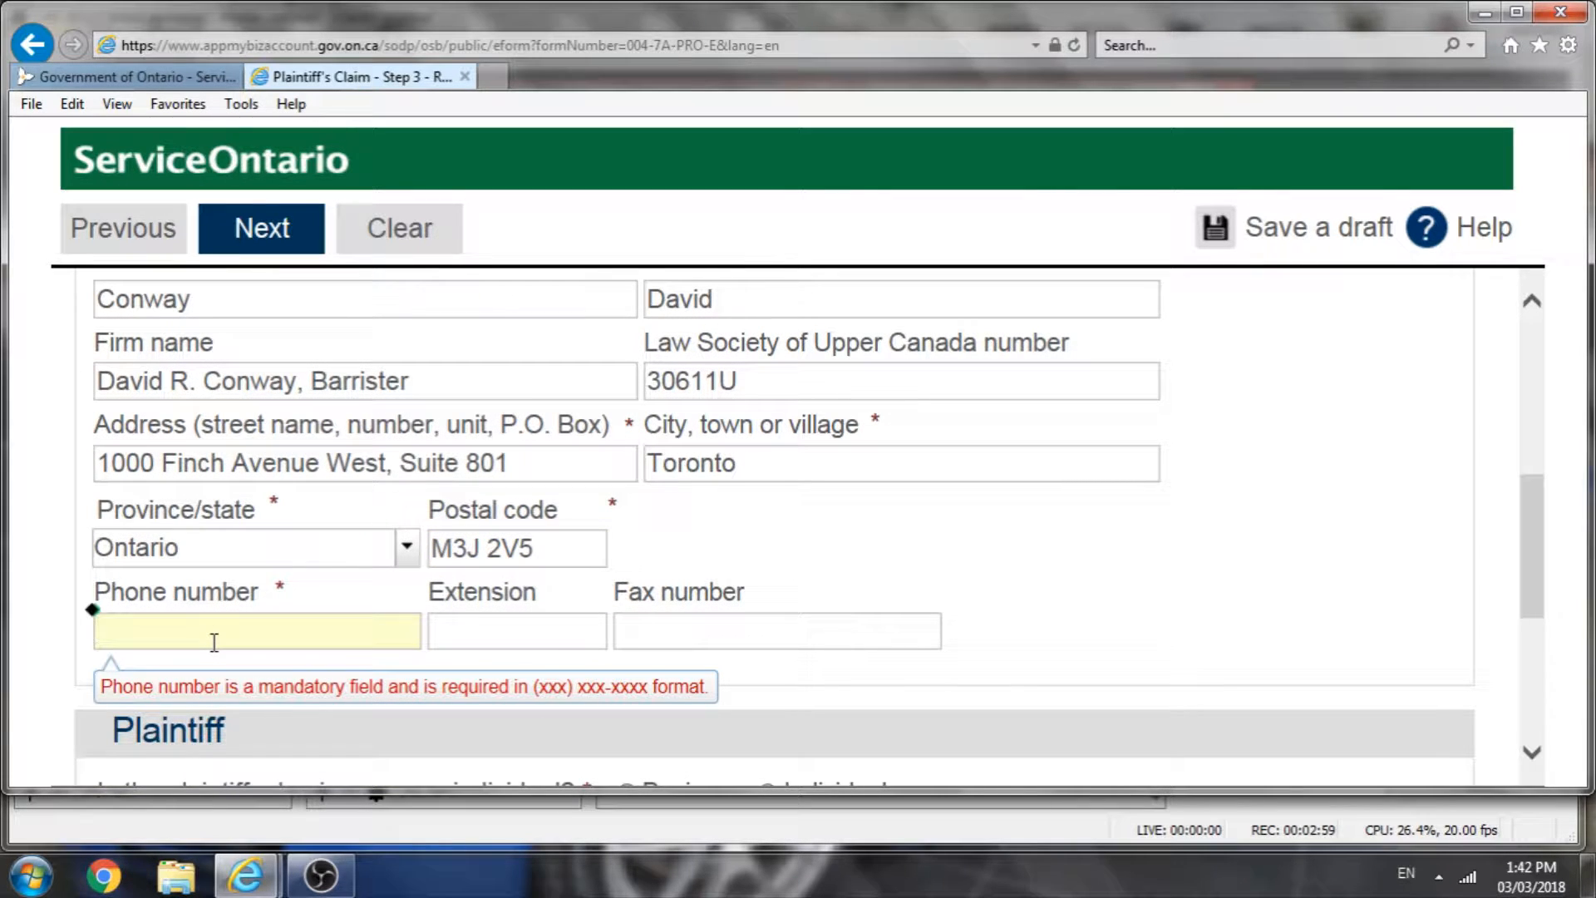
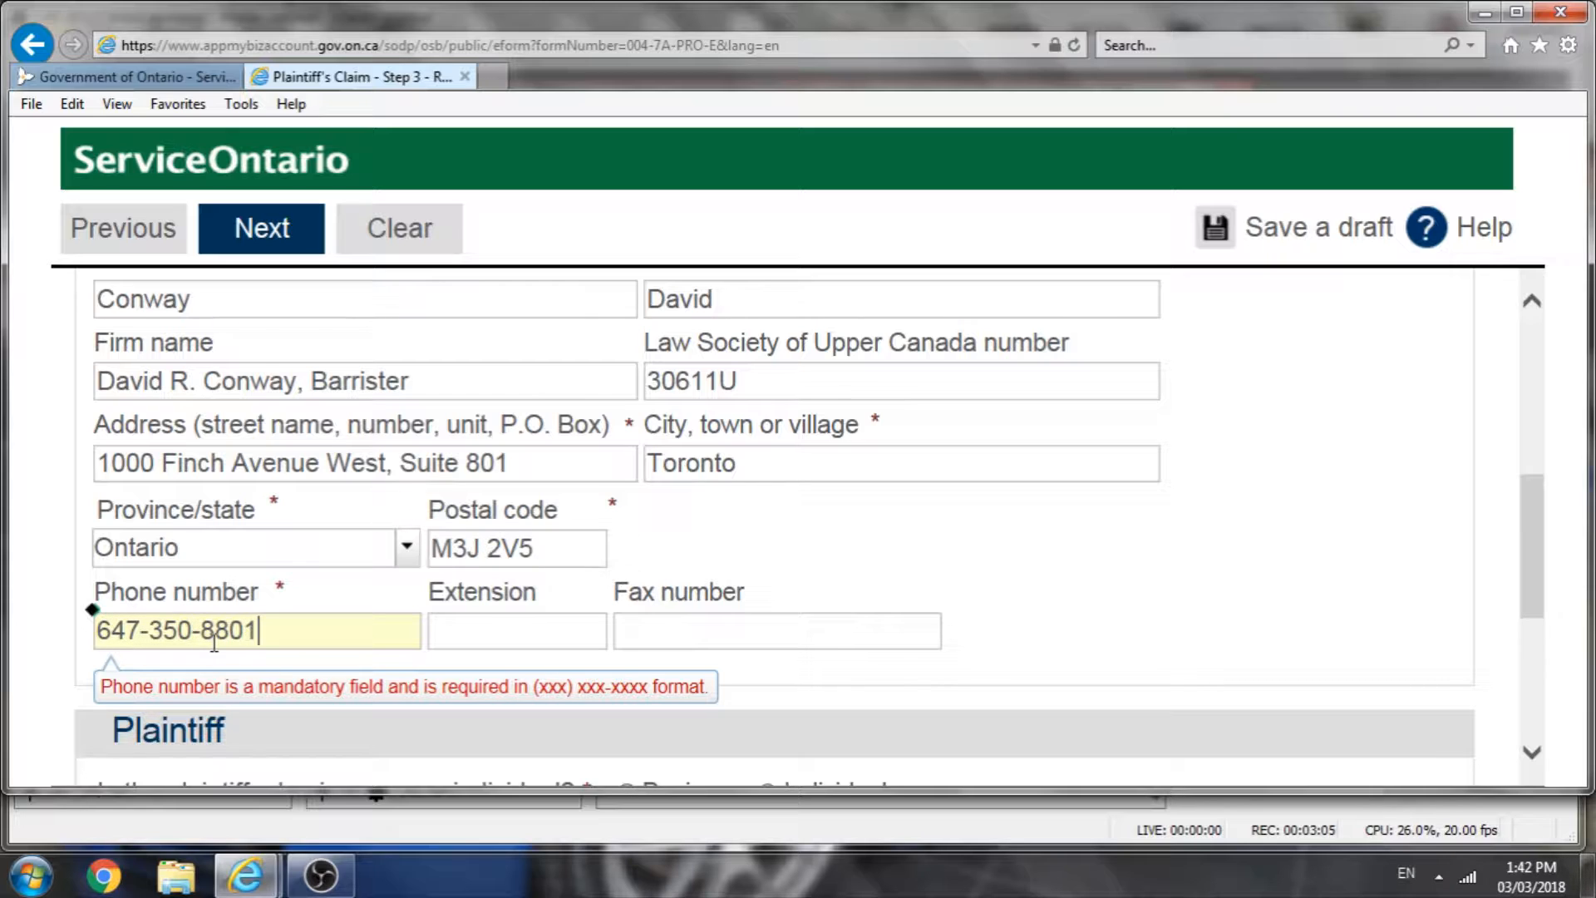
Step: Enter Superior Paper Products Inc. as the plaintiff business's company name
{"action": "scroll", "coordinate": [214, 643], "scroll_direction": "down", "scroll_amount": 2}
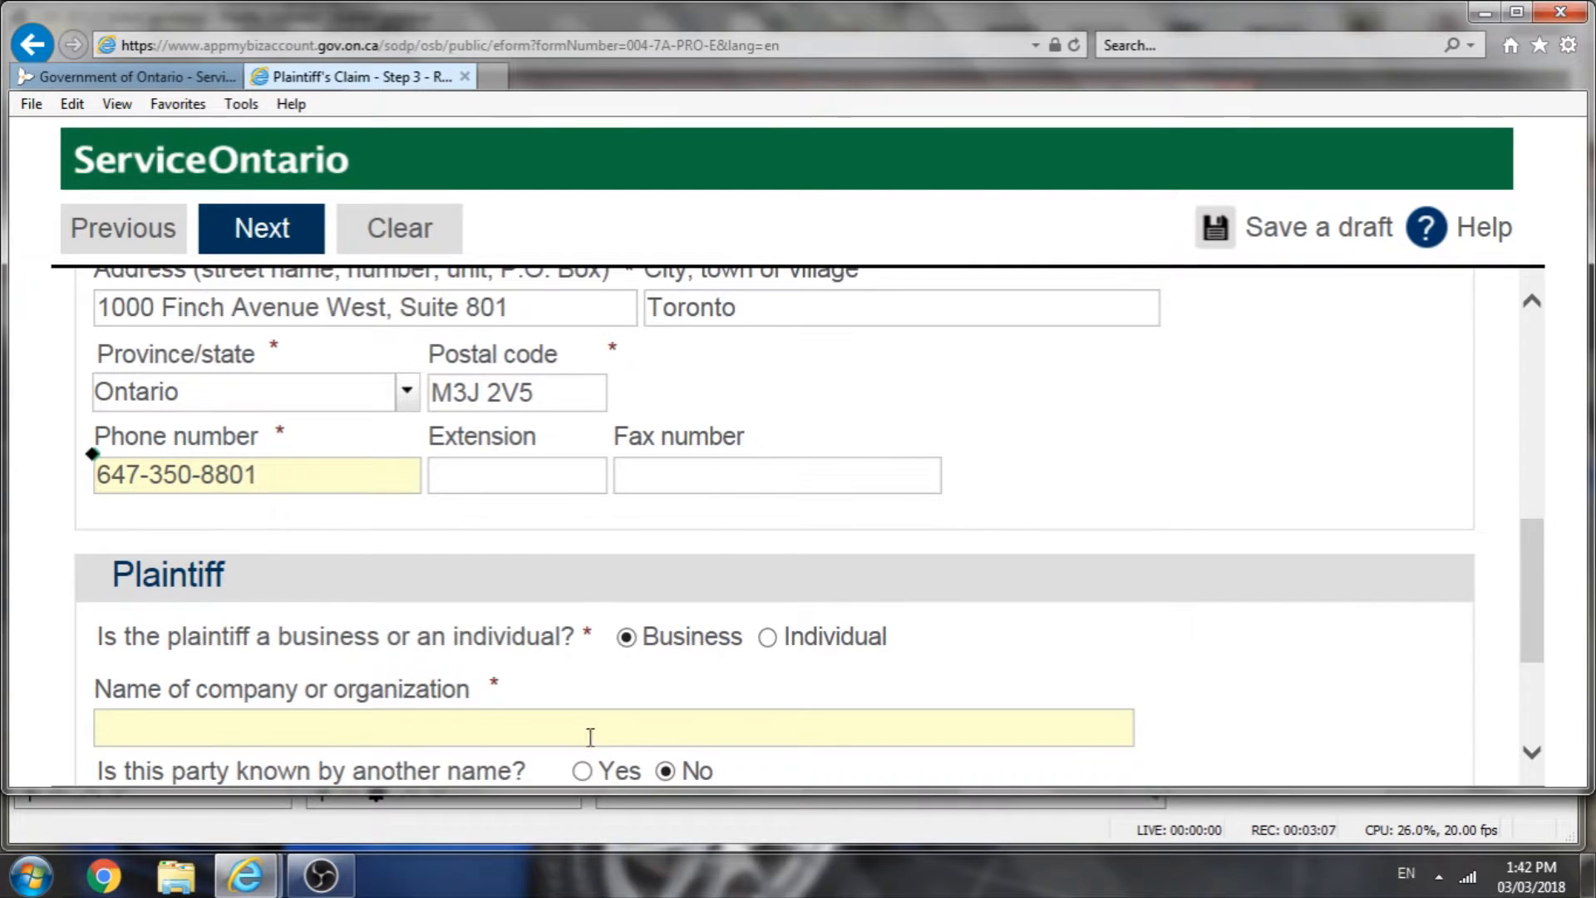
{"action": "scroll", "coordinate": [576, 727], "scroll_direction": "down", "scroll_amount": 1}
{"action": "left_click", "coordinate": [489, 647]}
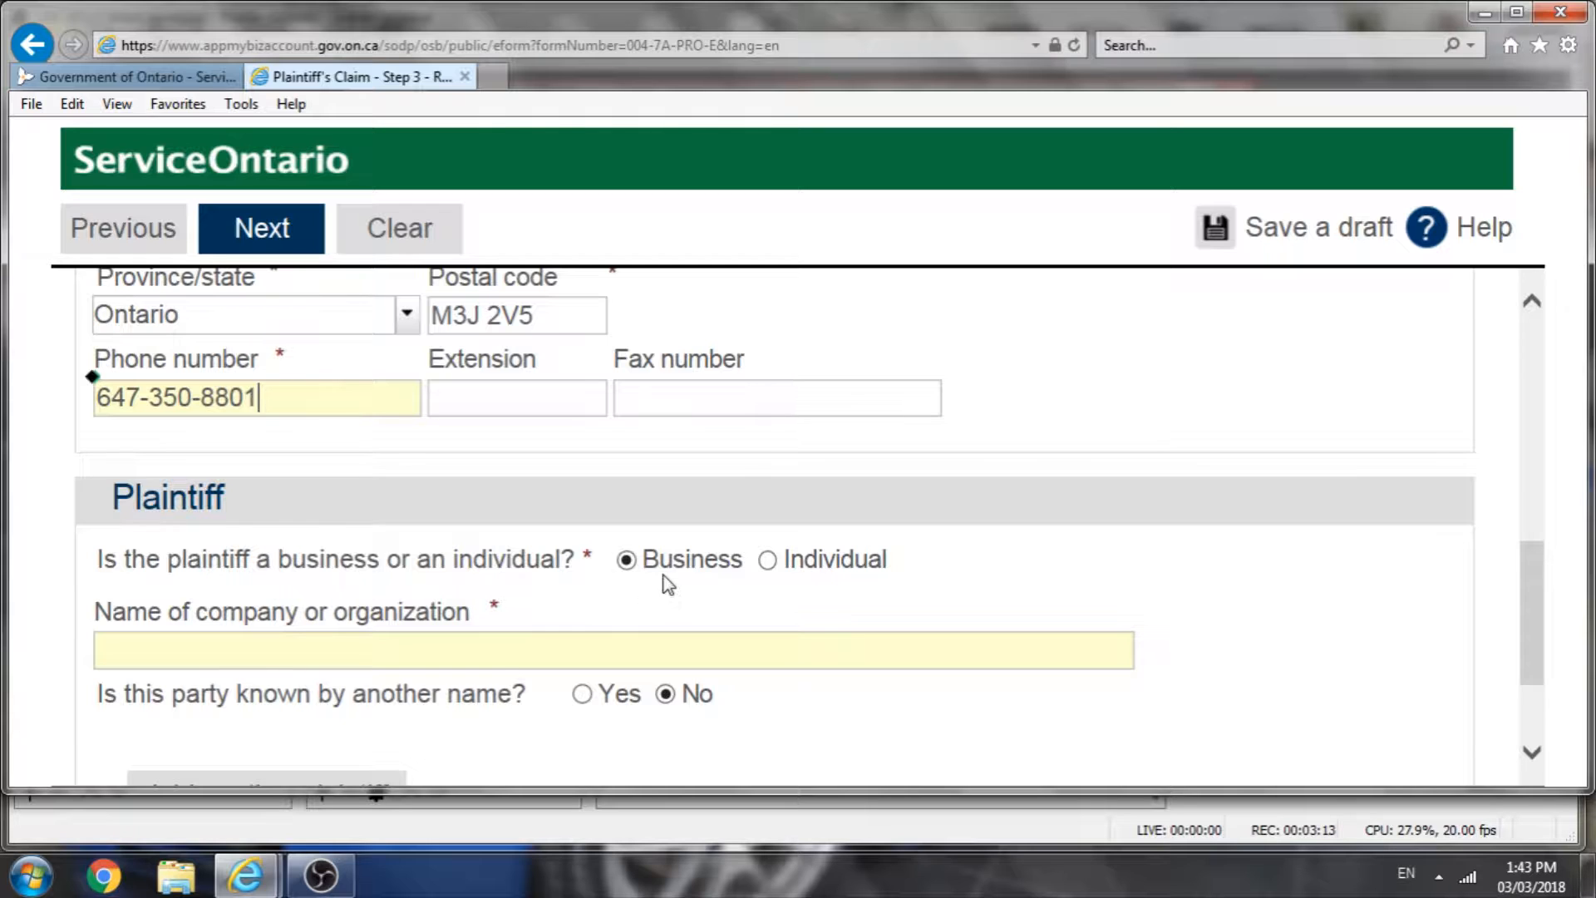
{"action": "left_click", "coordinate": [396, 654]}
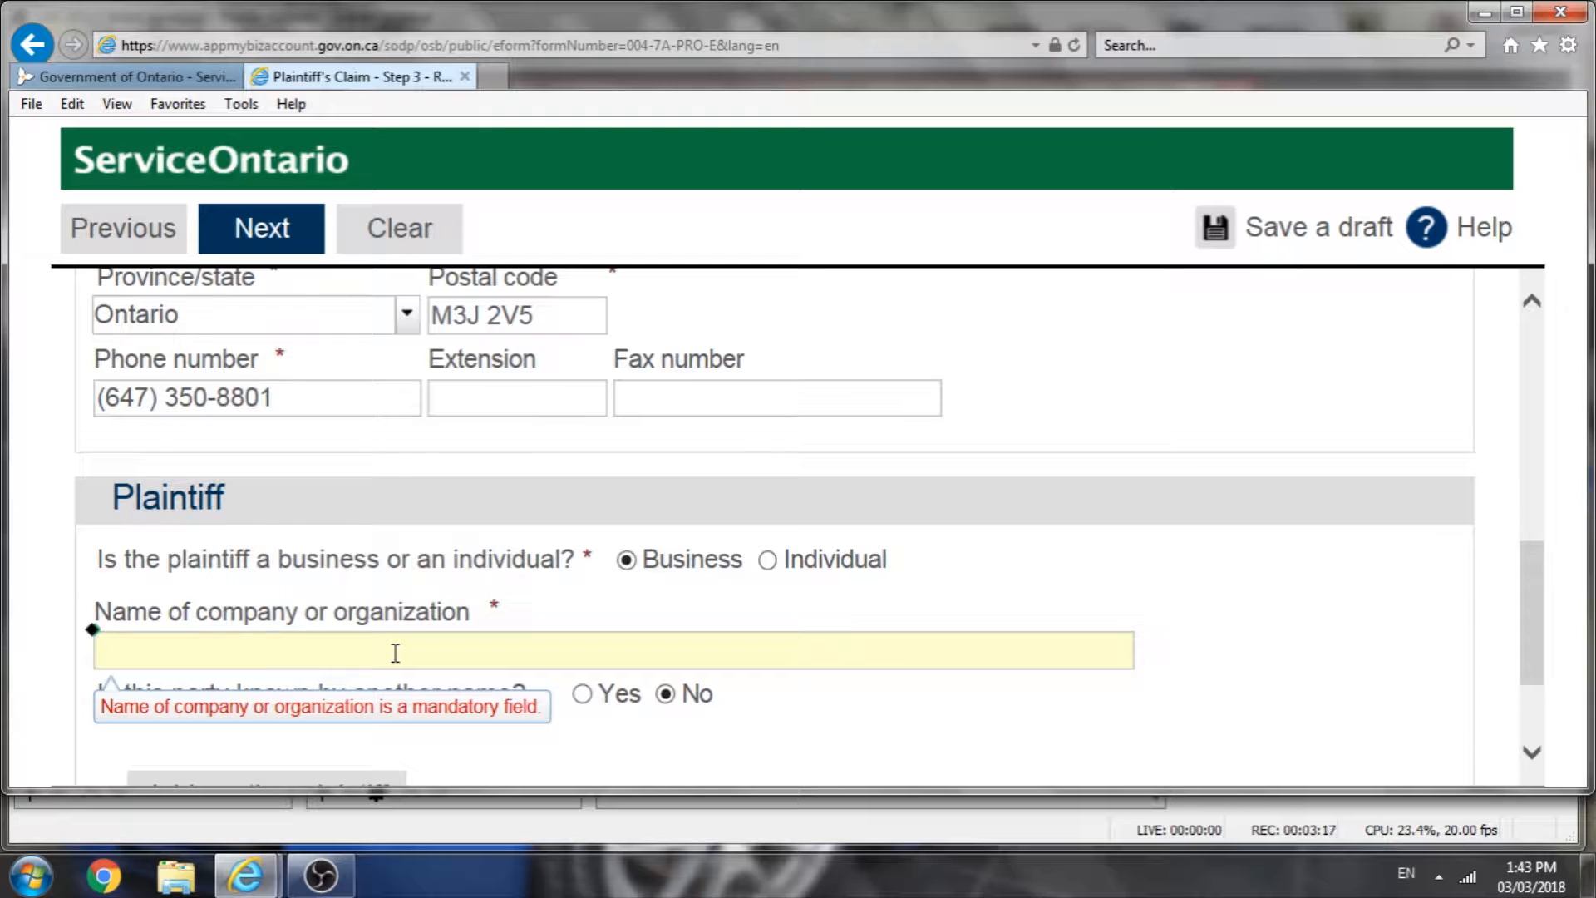
{"action": "type", "text": "Superior Paper P"}
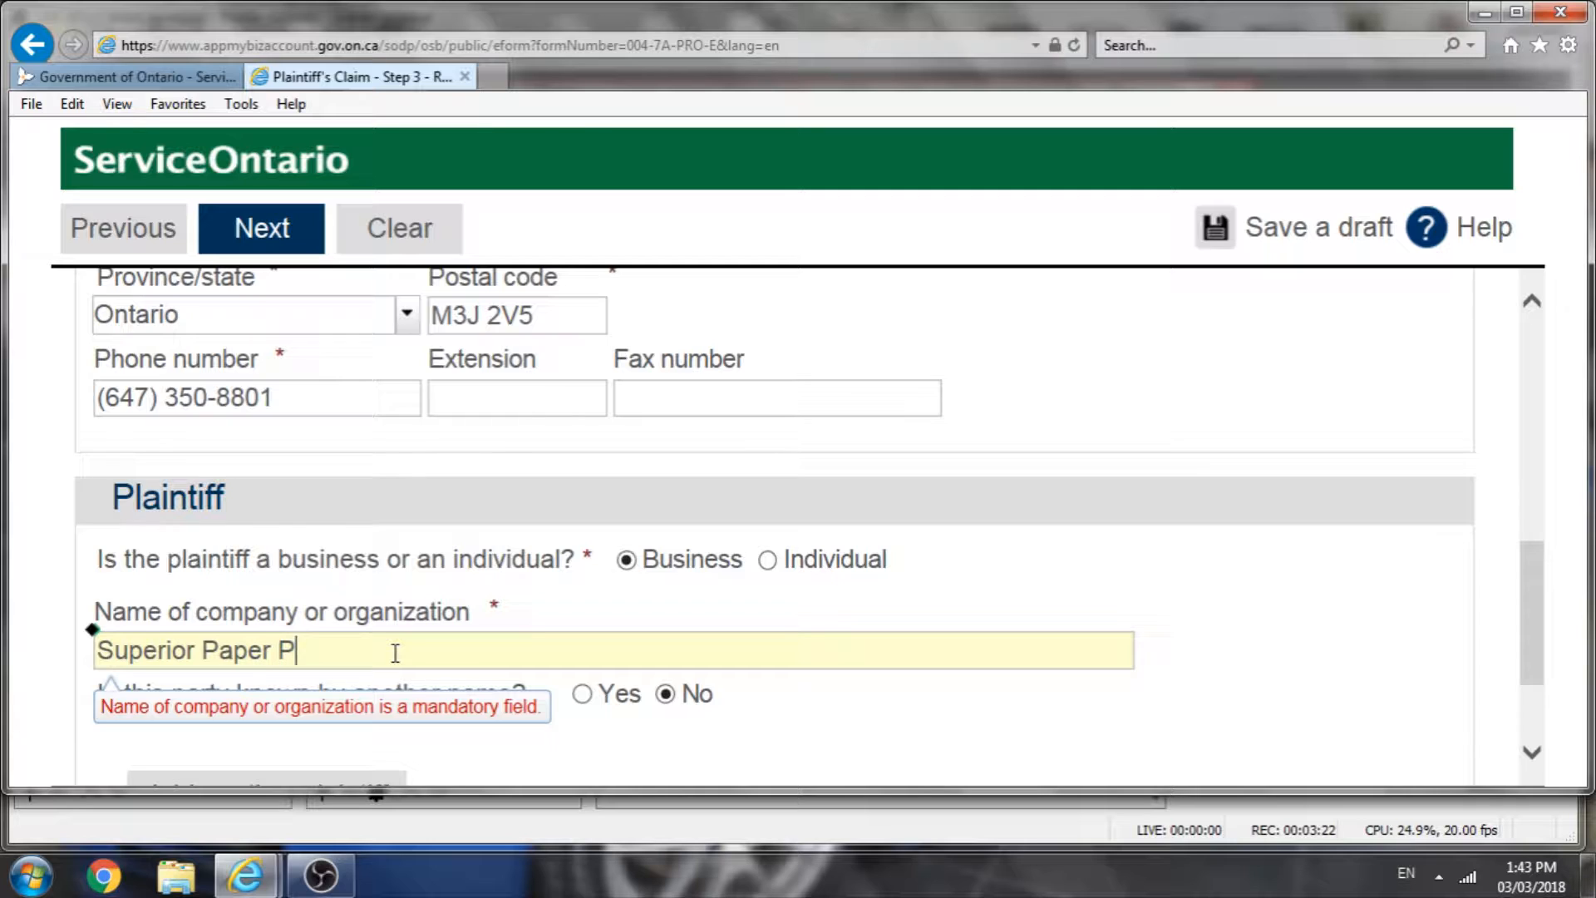
{"action": "type", "text": "roducts Inc."}
Step: Continue to Step 4, Defendant information
{"action": "scroll", "coordinate": [420, 652], "scroll_direction": "down", "scroll_amount": 2}
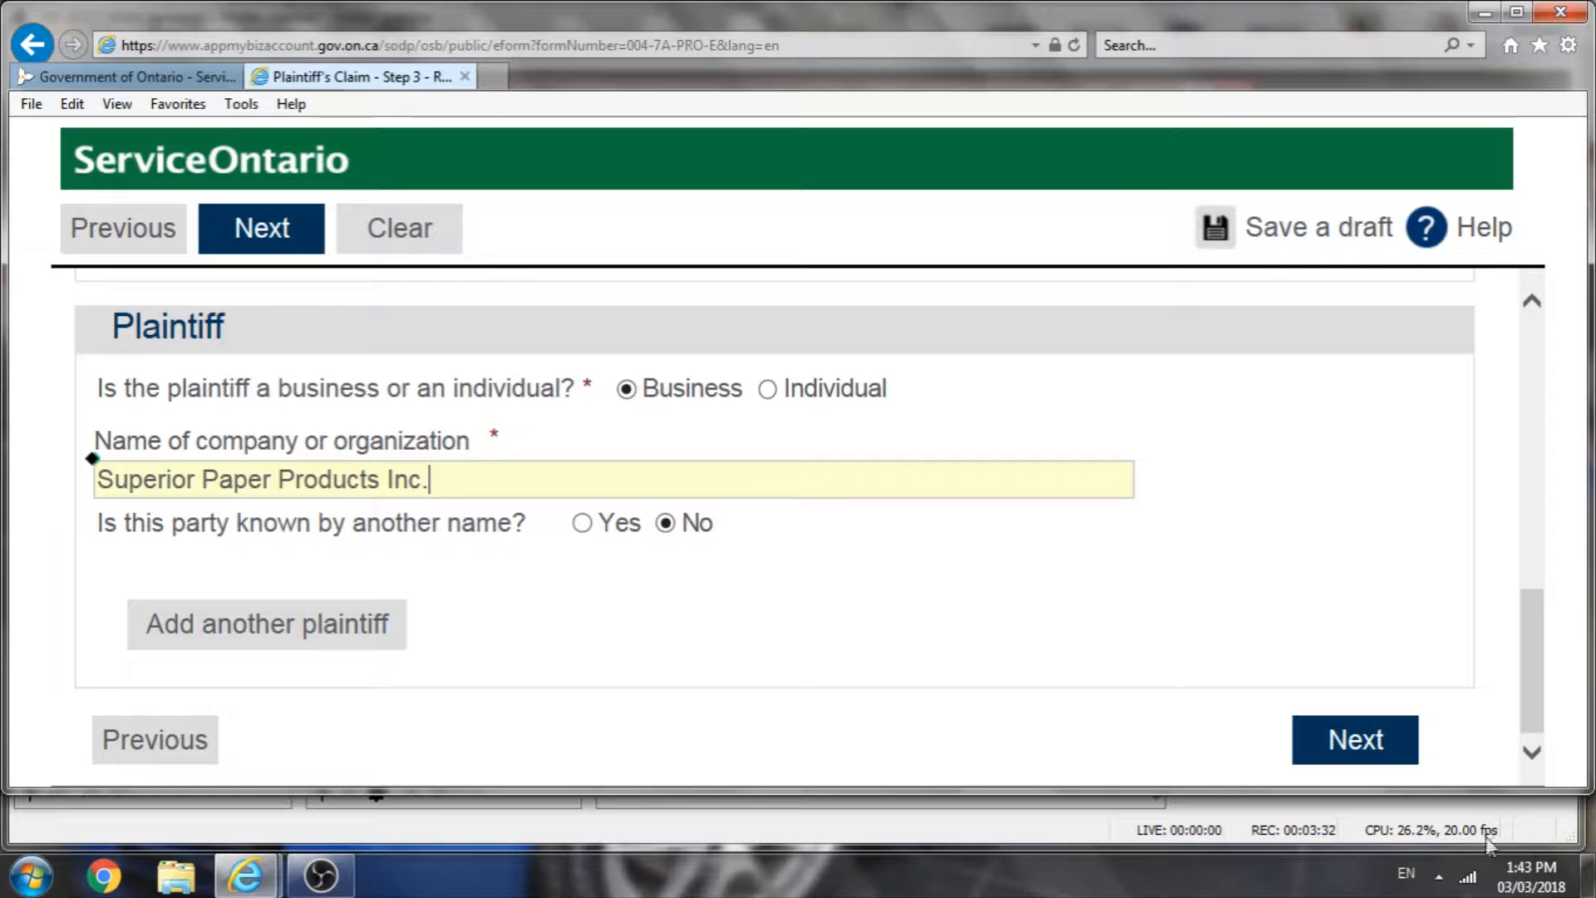
{"action": "left_click", "coordinate": [1347, 758]}
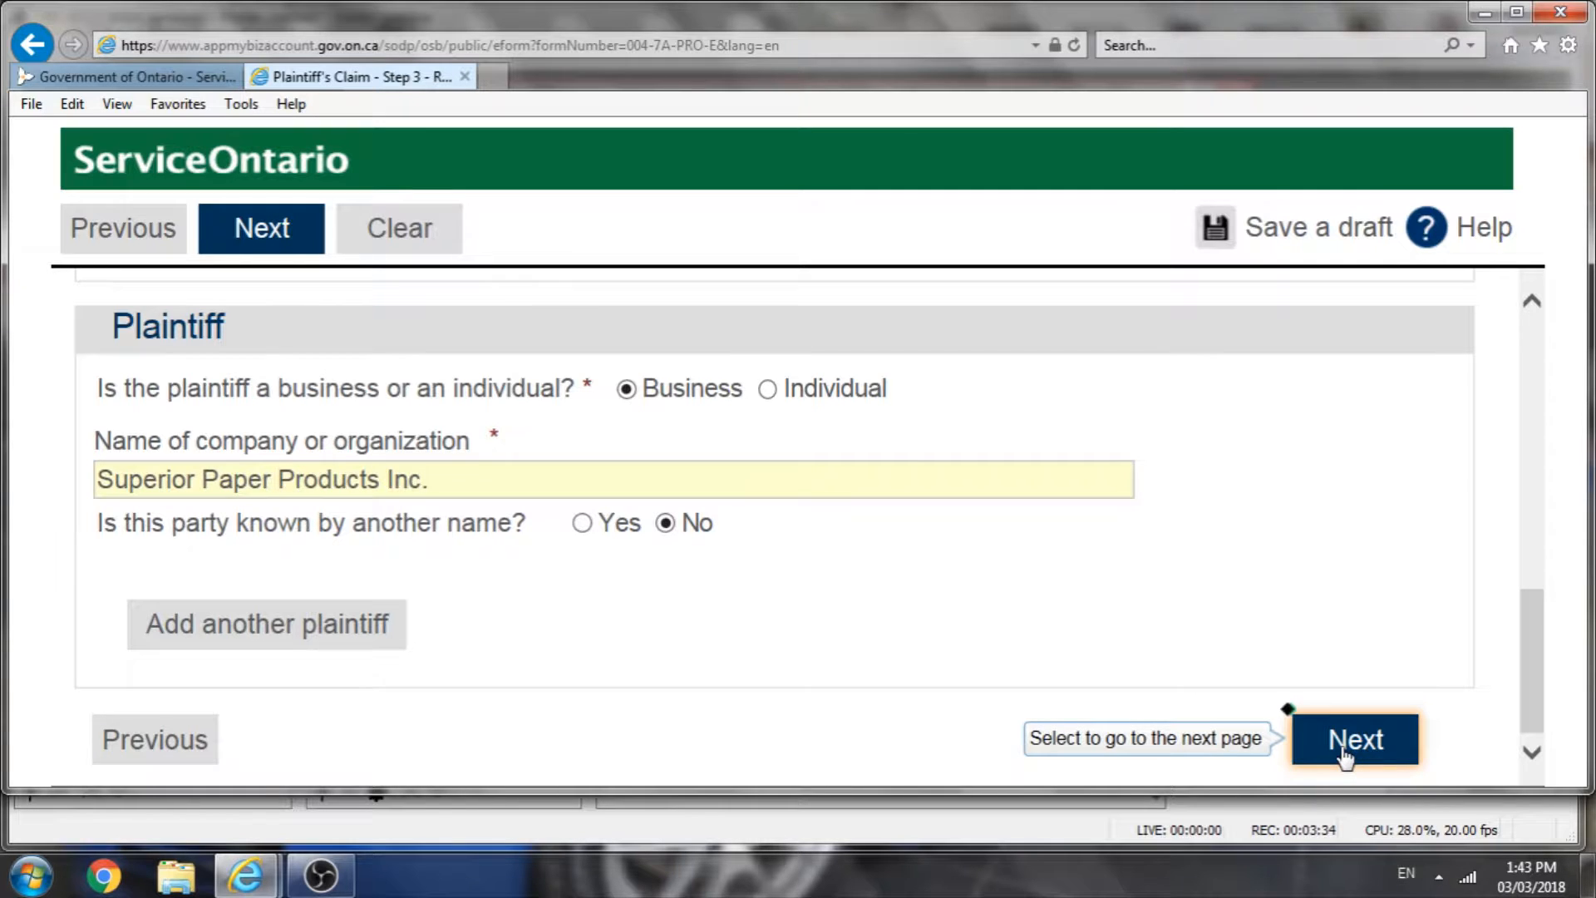
{"action": "left_click", "coordinate": [1347, 755]}
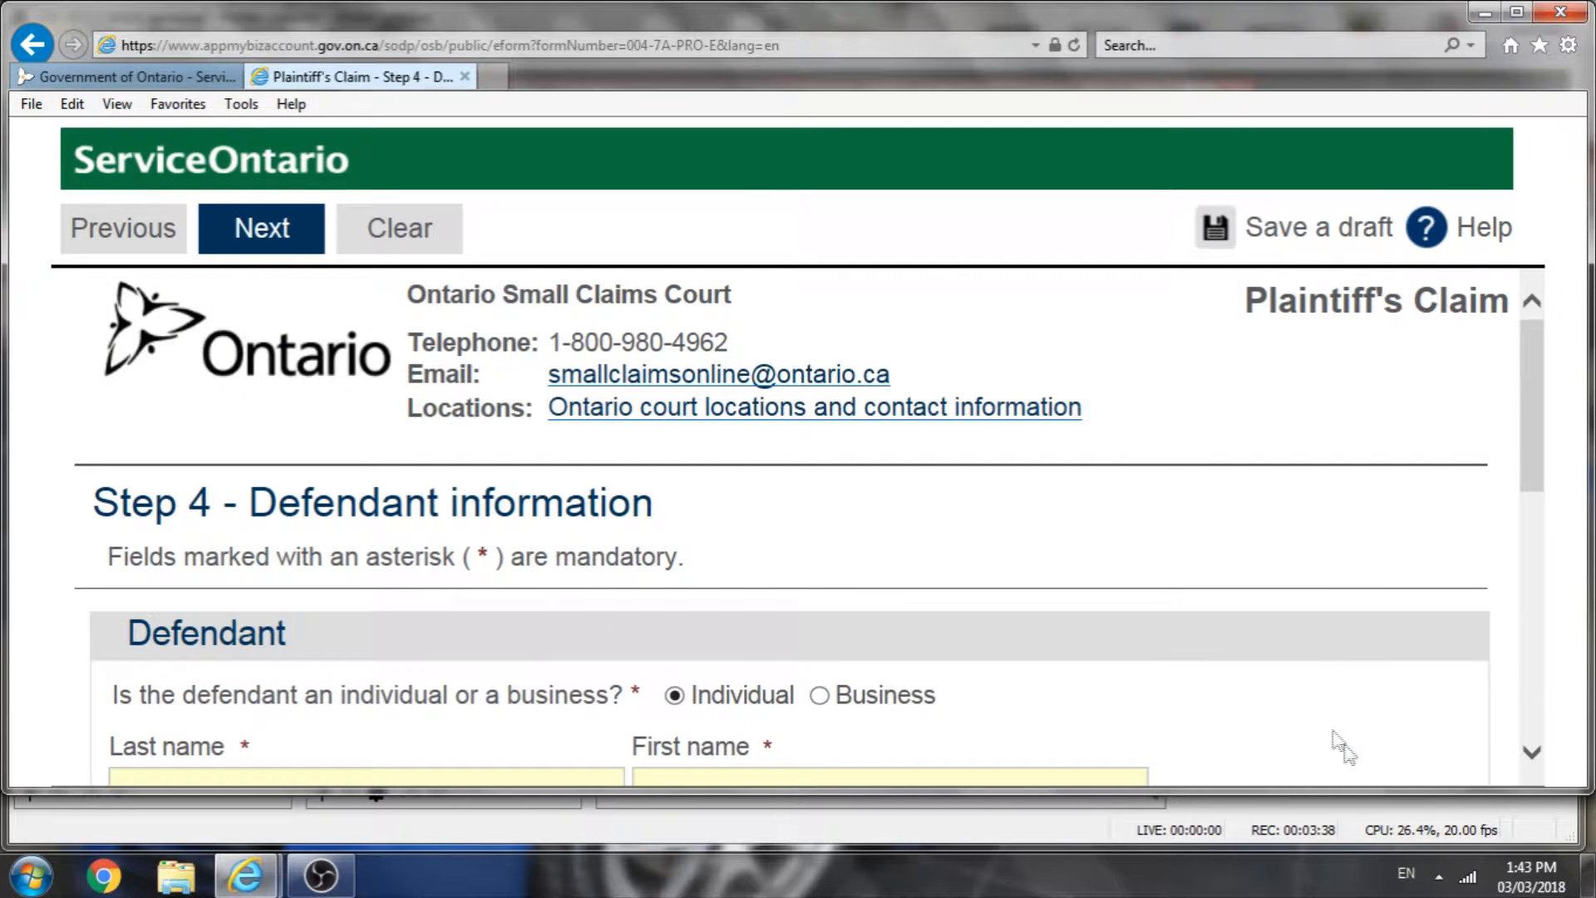
Step: Set the defendant as a business and name it 1817035 Ontario Inc
{"action": "scroll", "coordinate": [1079, 677], "scroll_direction": "down", "scroll_amount": 2}
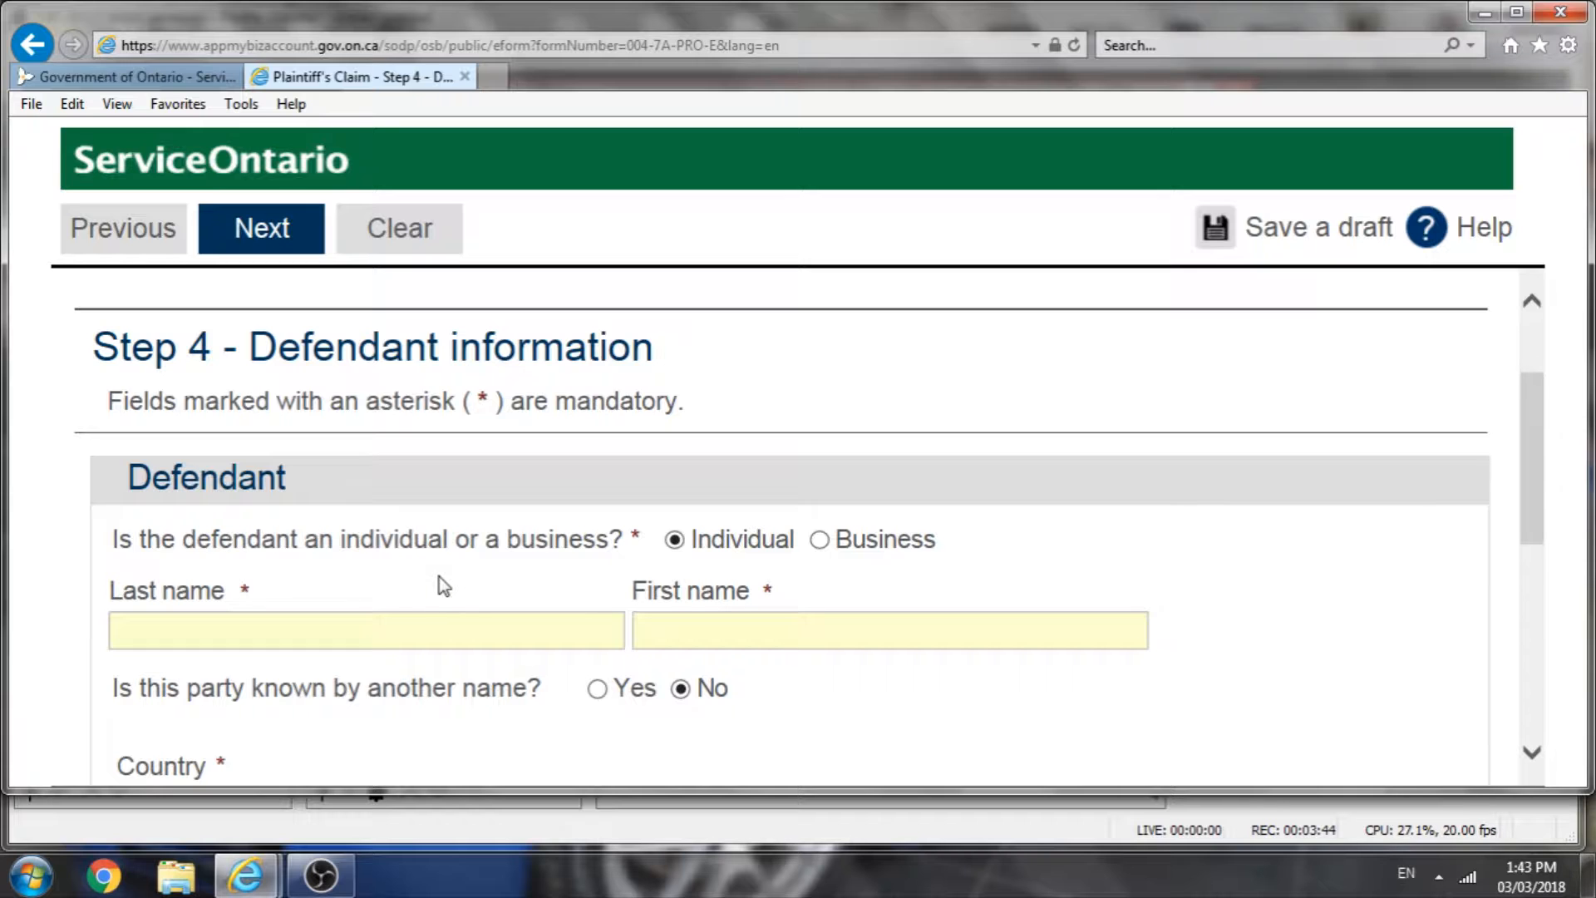
{"action": "left_click", "coordinate": [352, 617]}
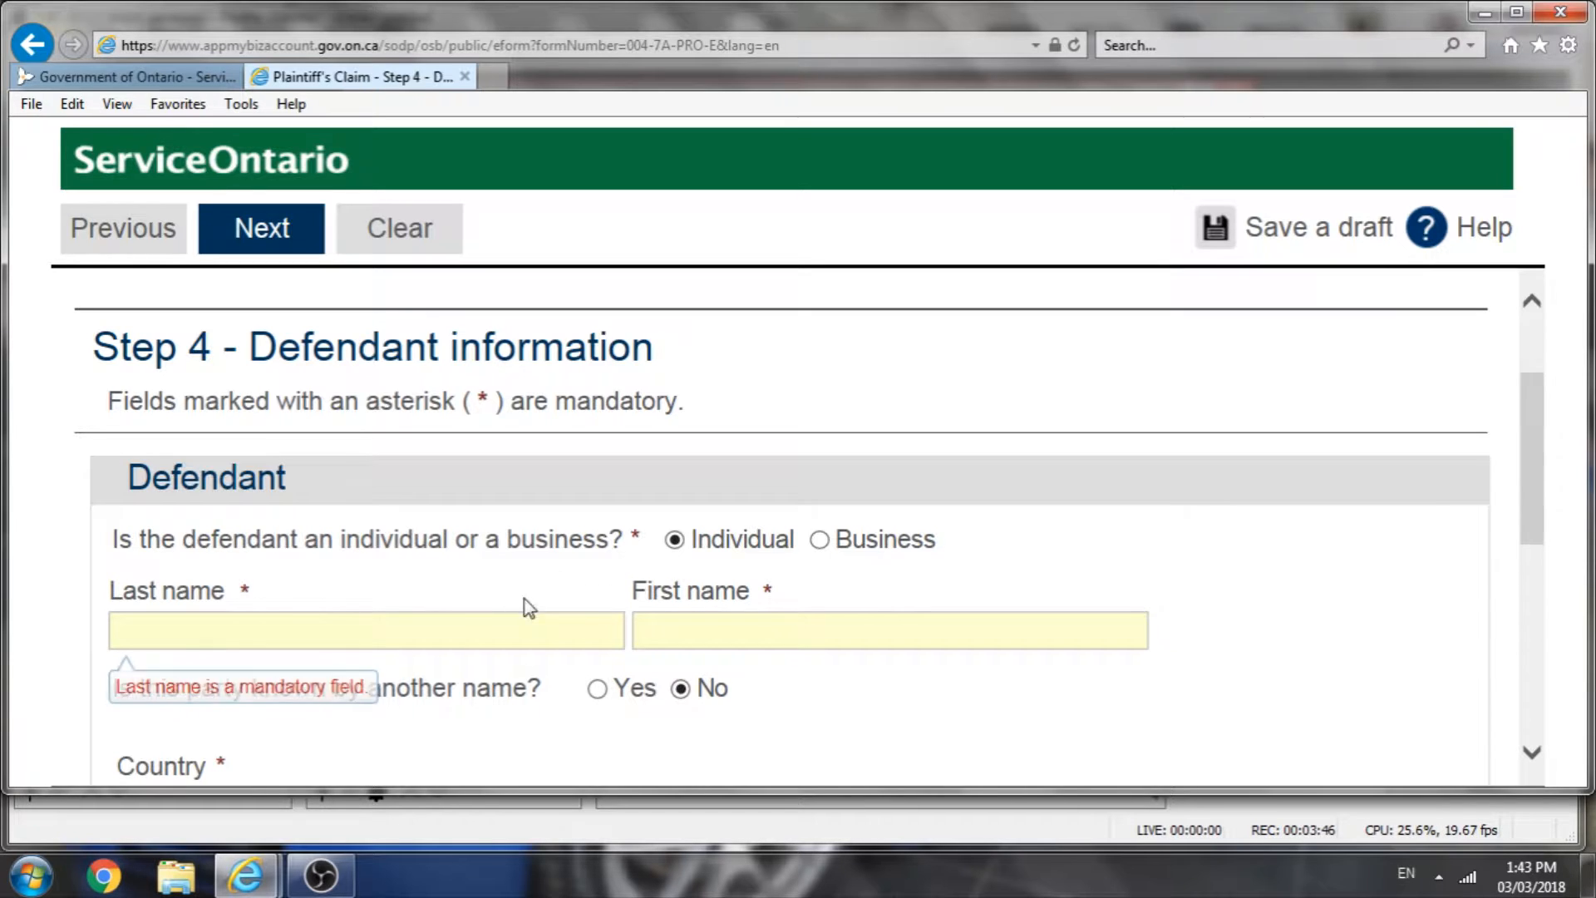
{"action": "left_click", "coordinate": [821, 542]}
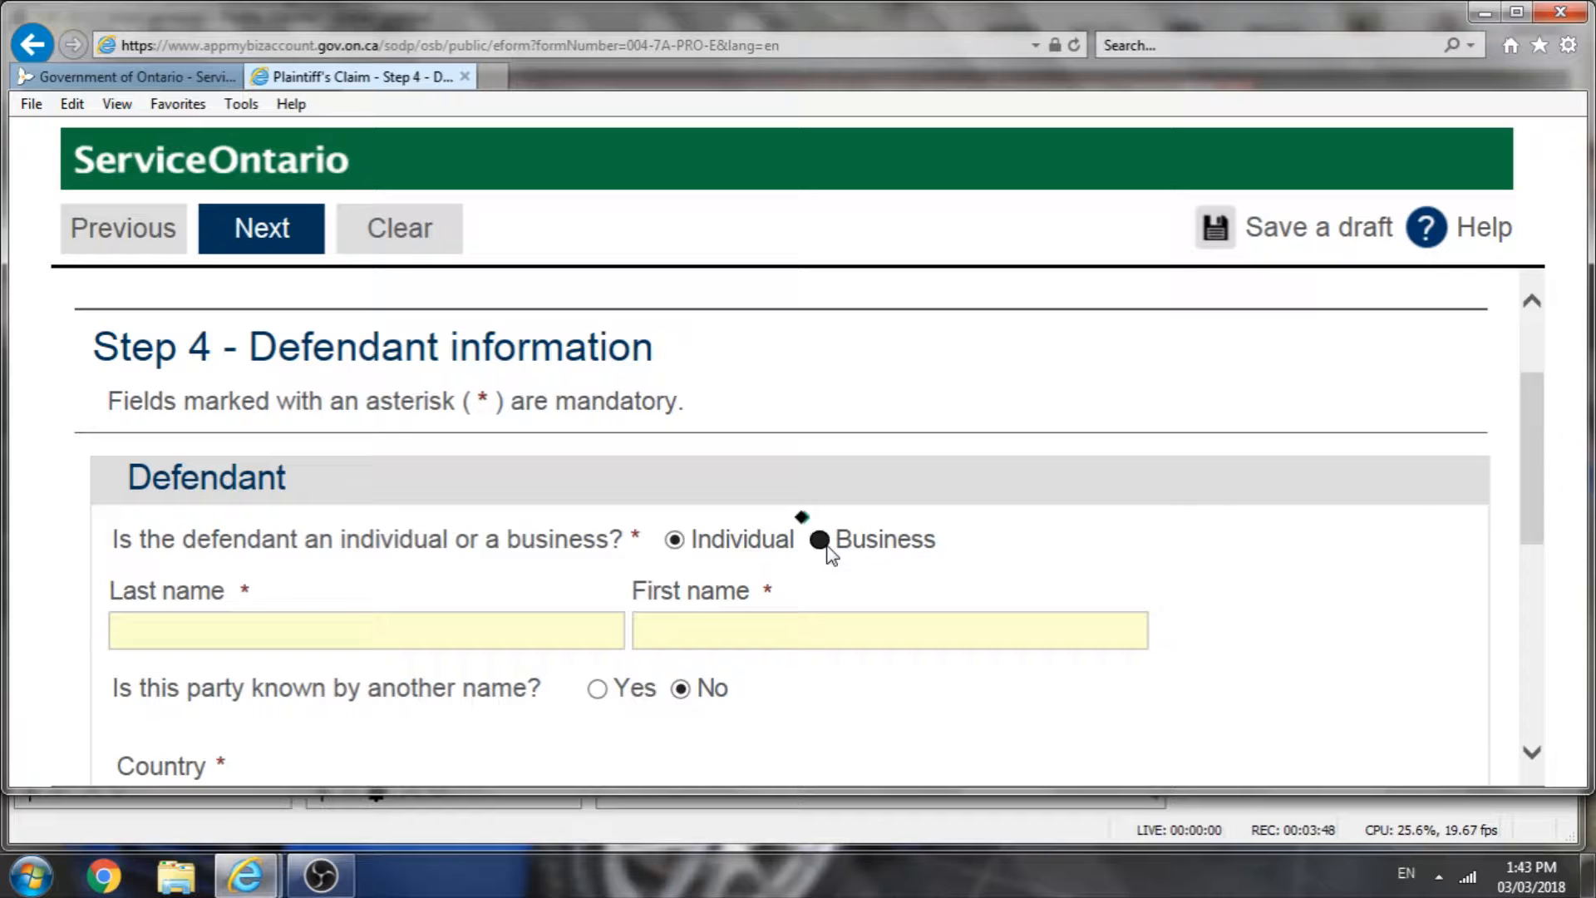
{"action": "left_click", "coordinate": [388, 638]}
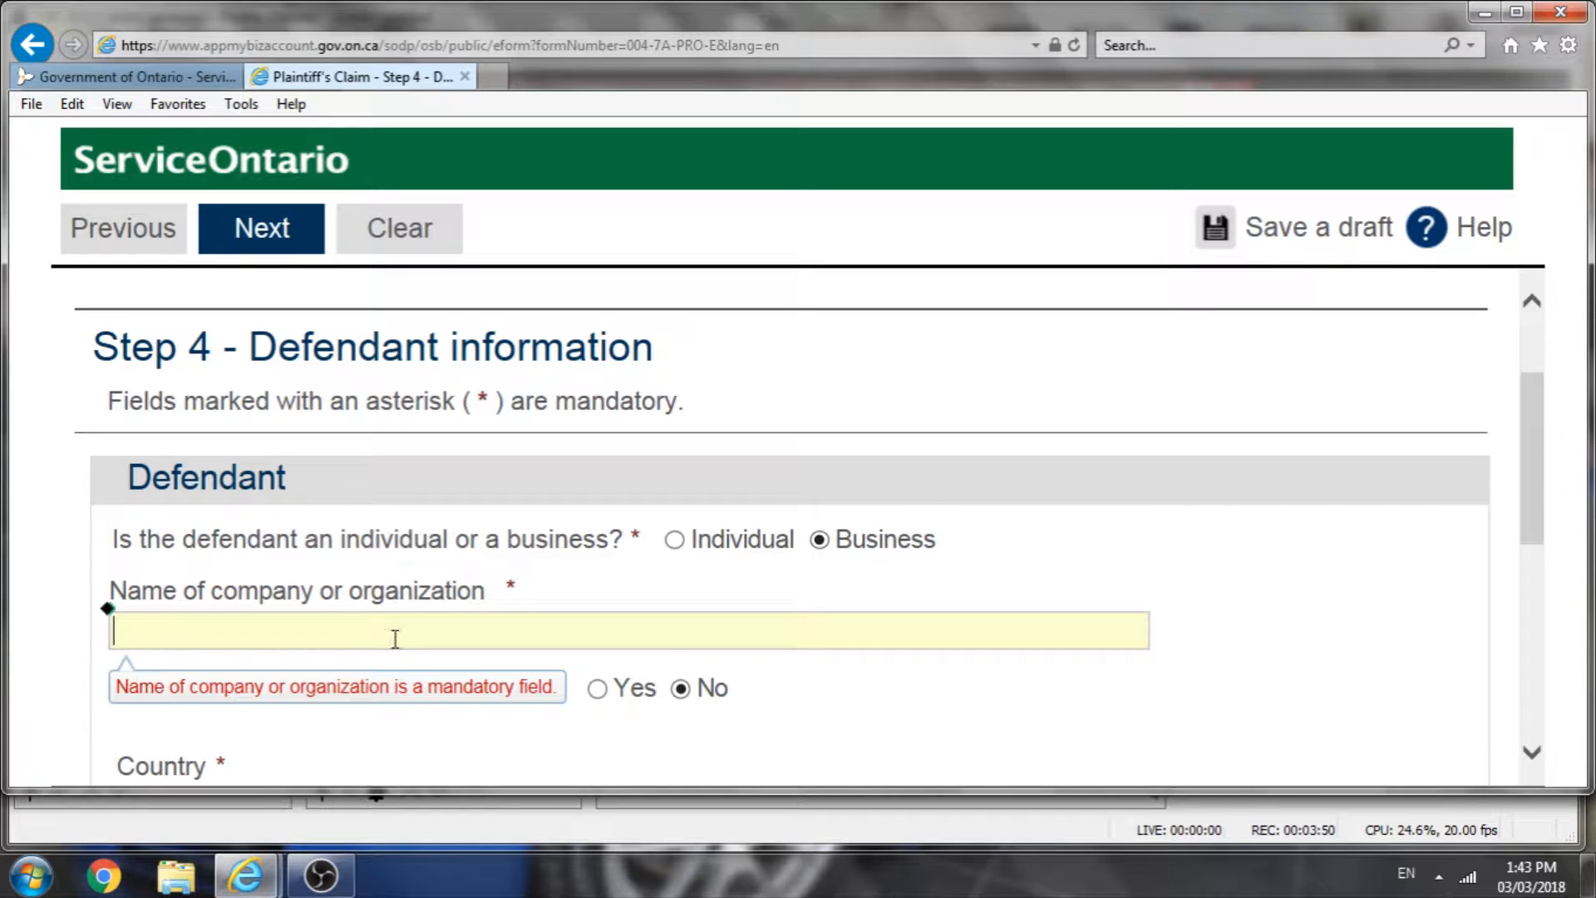
{"action": "type", "text": "181"}
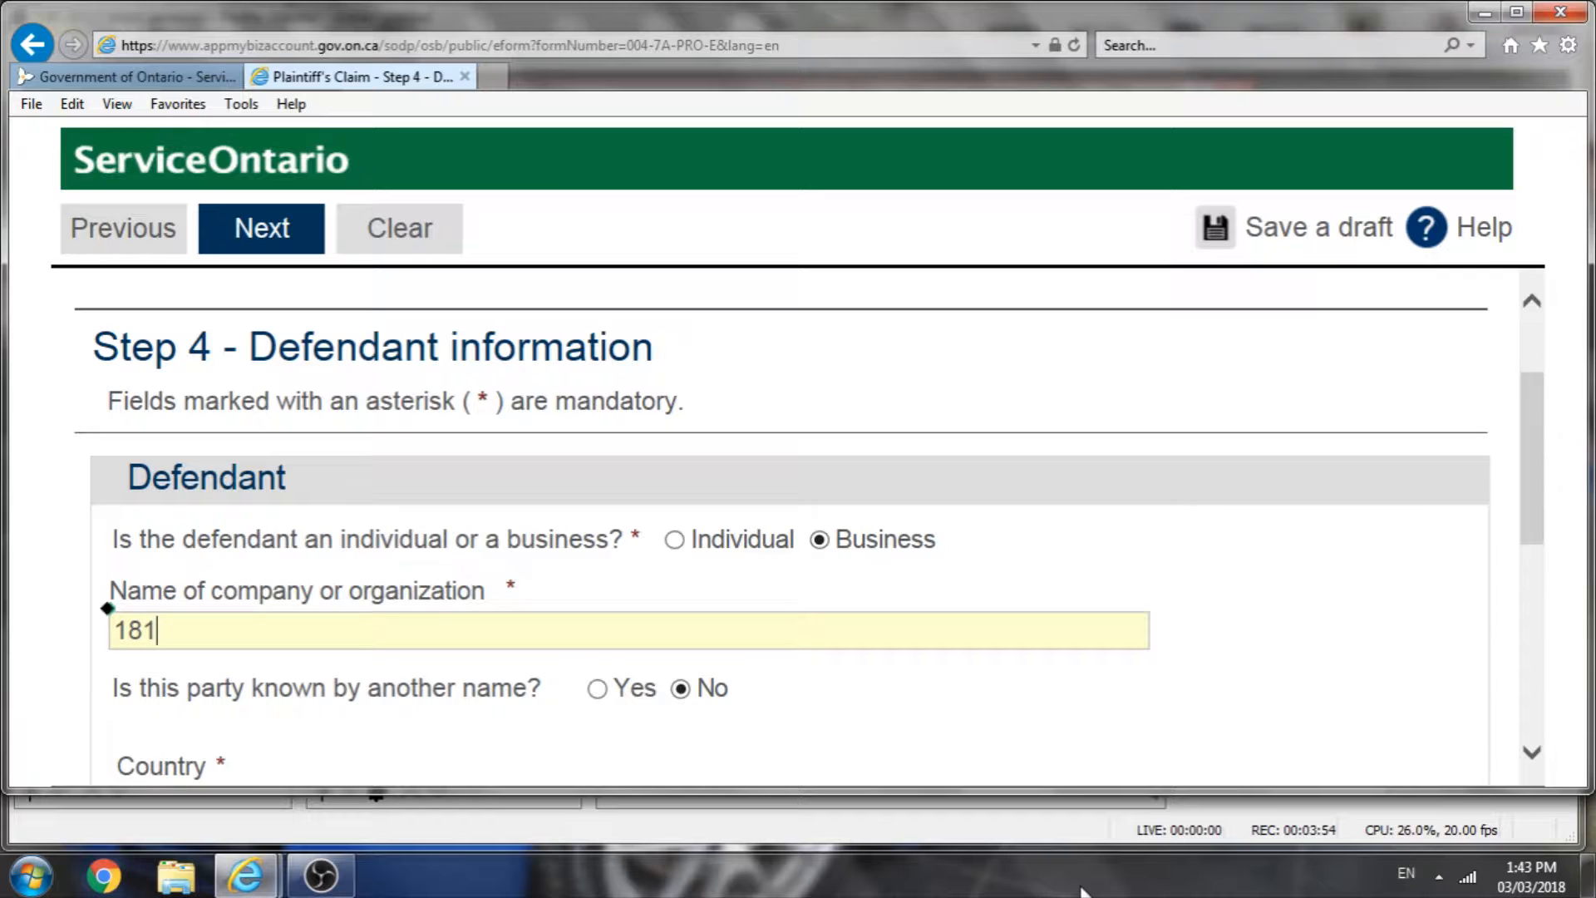
{"action": "type", "text": "7035 O"}
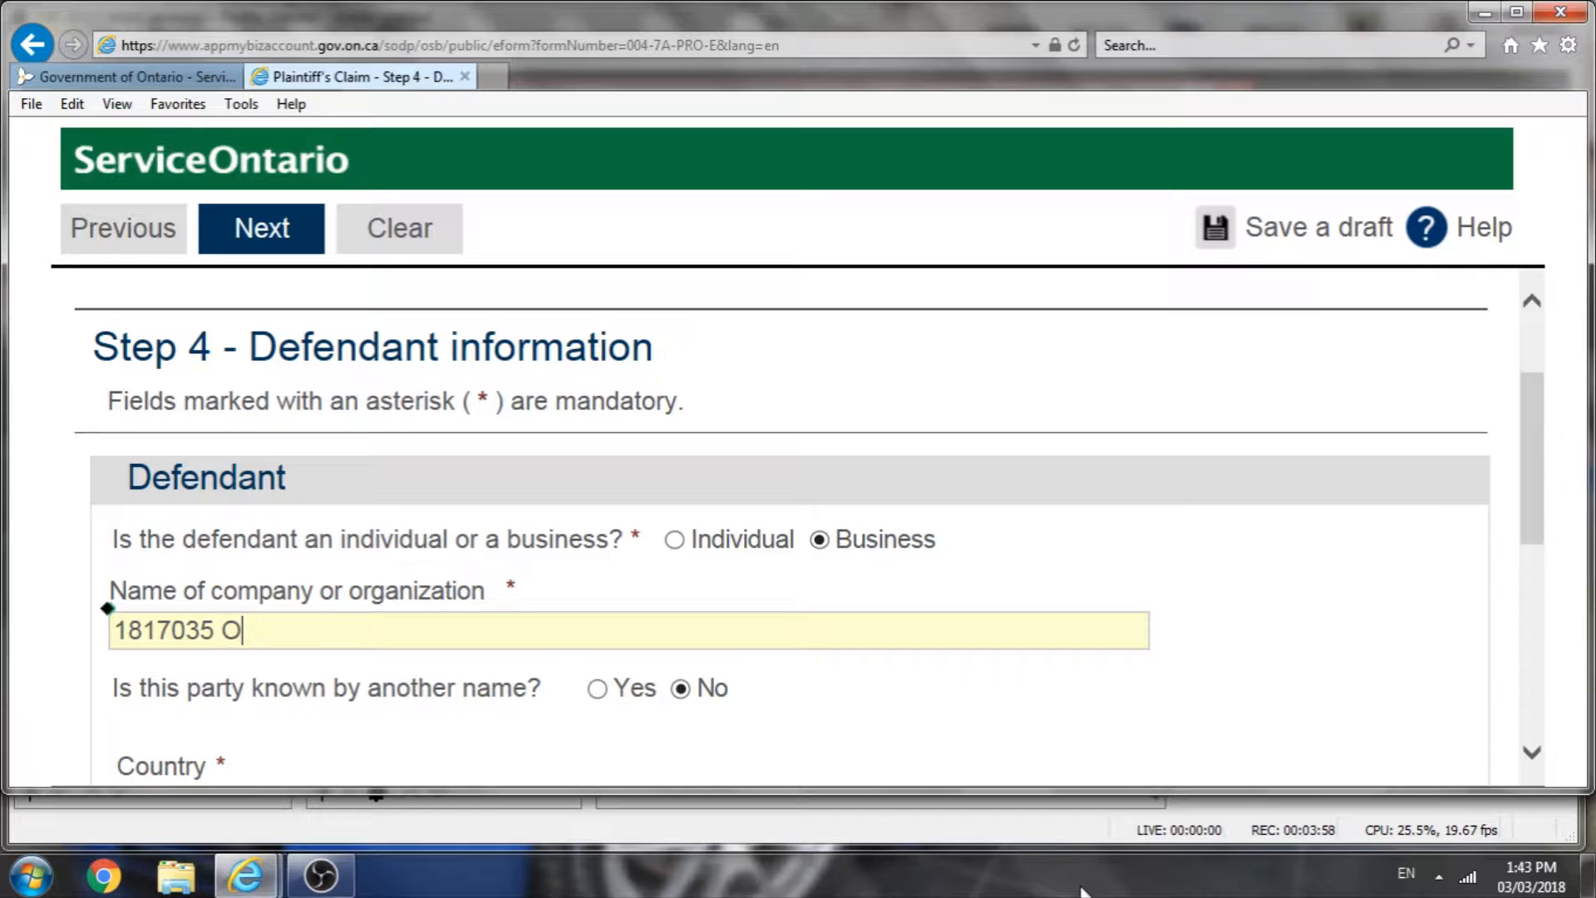
{"action": "type", "text": "ntario Inc."}
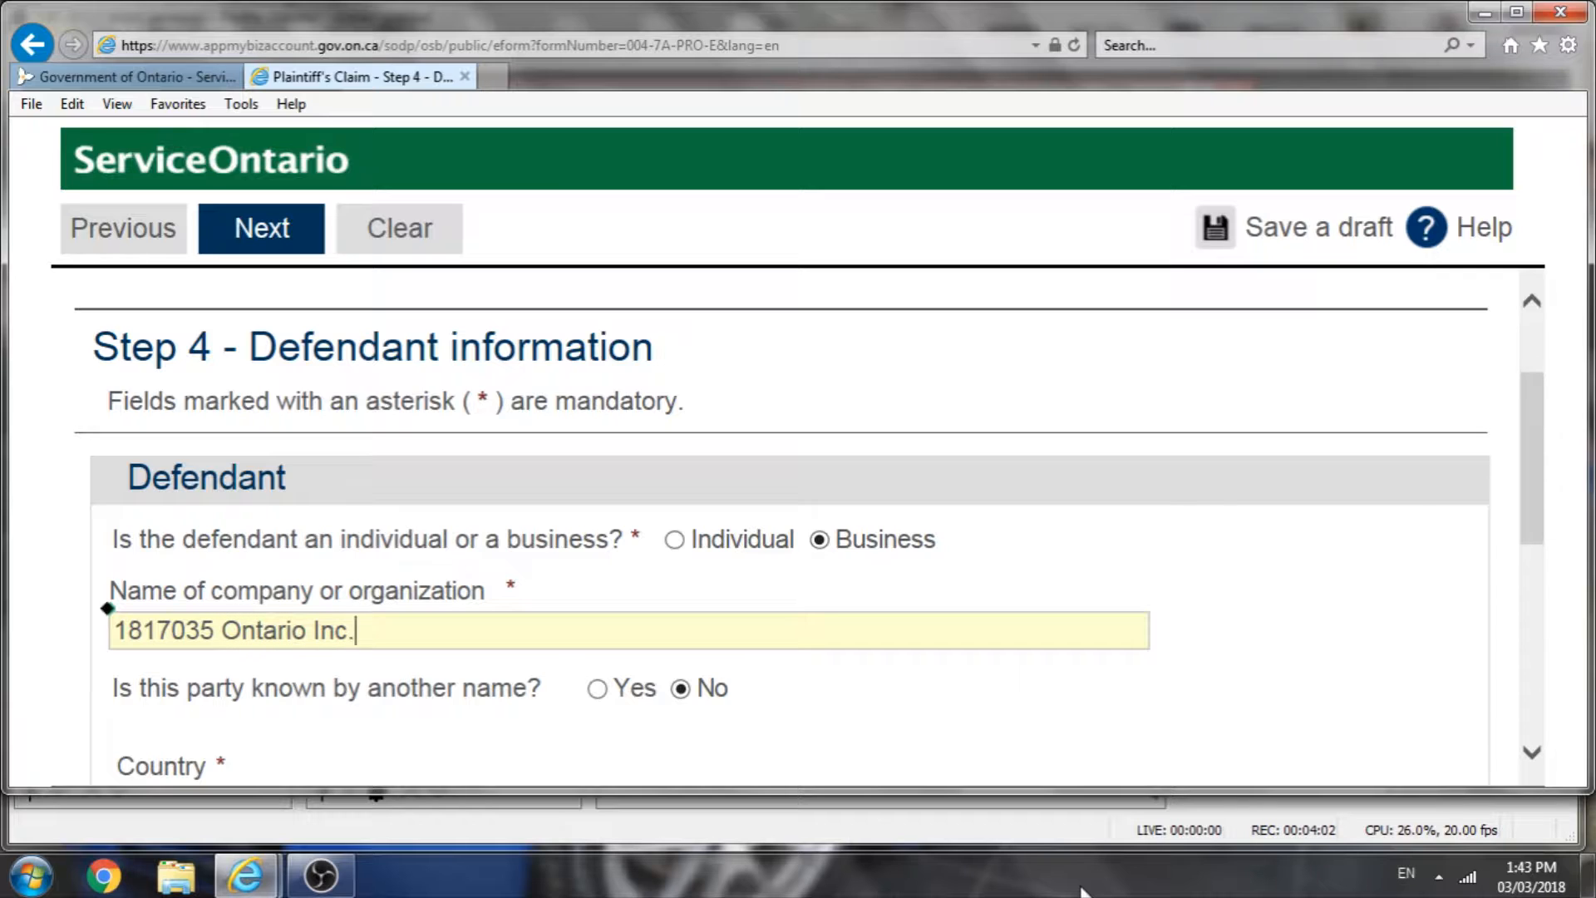
Step: Mark the defendant as known by another name, carrying on business as Jolly Good Restaurant
{"action": "scroll", "coordinate": [761, 773], "scroll_direction": "down", "scroll_amount": 2}
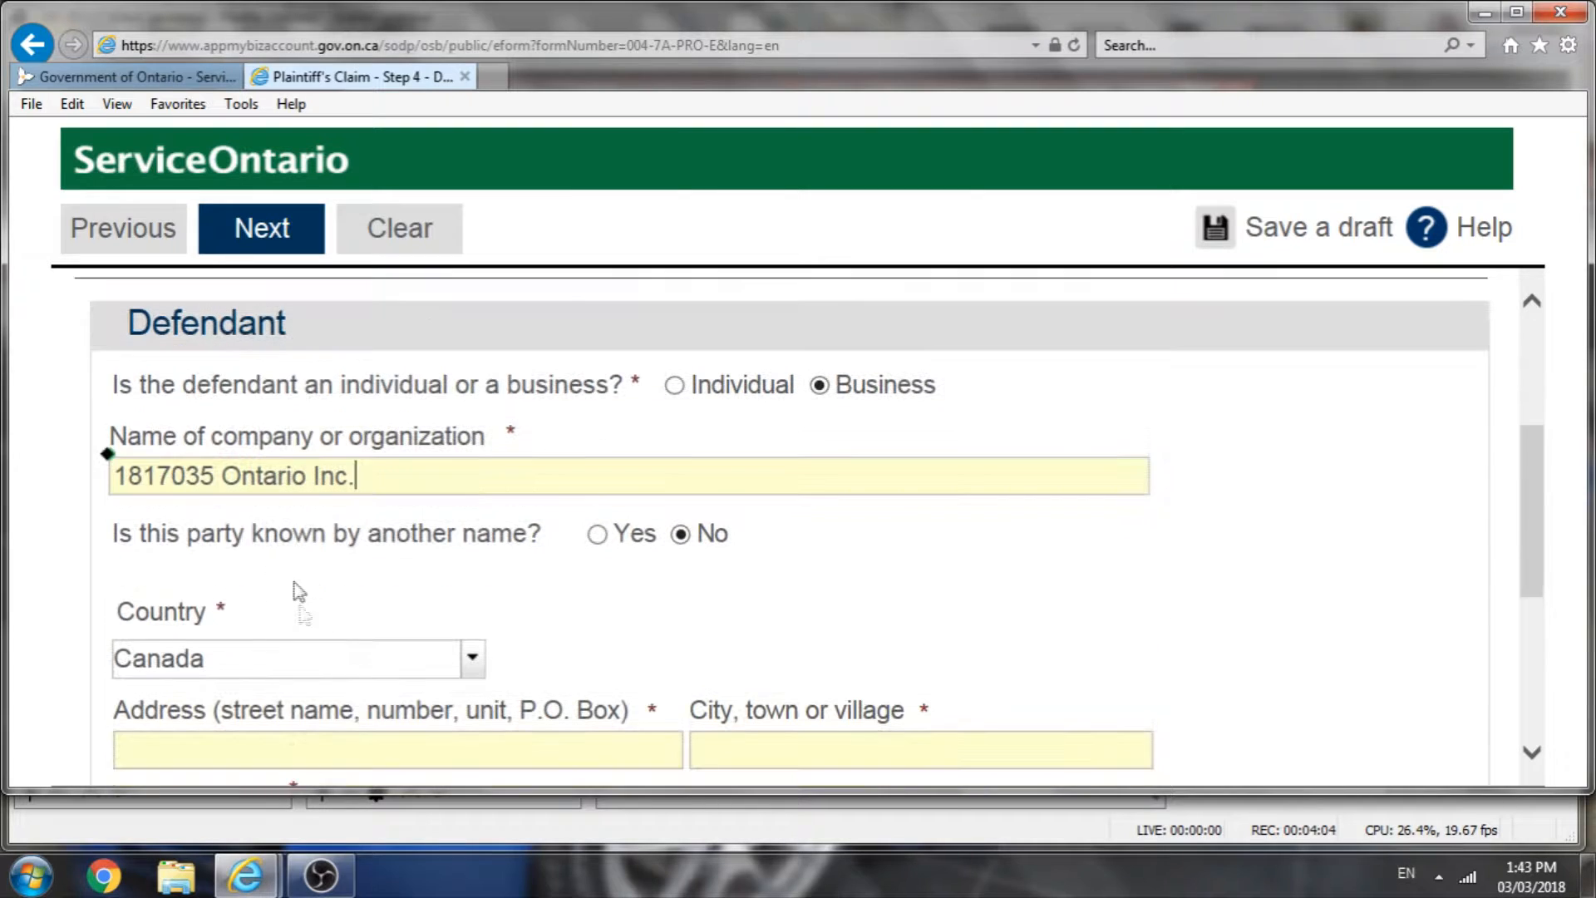
{"action": "left_click", "coordinate": [597, 534]}
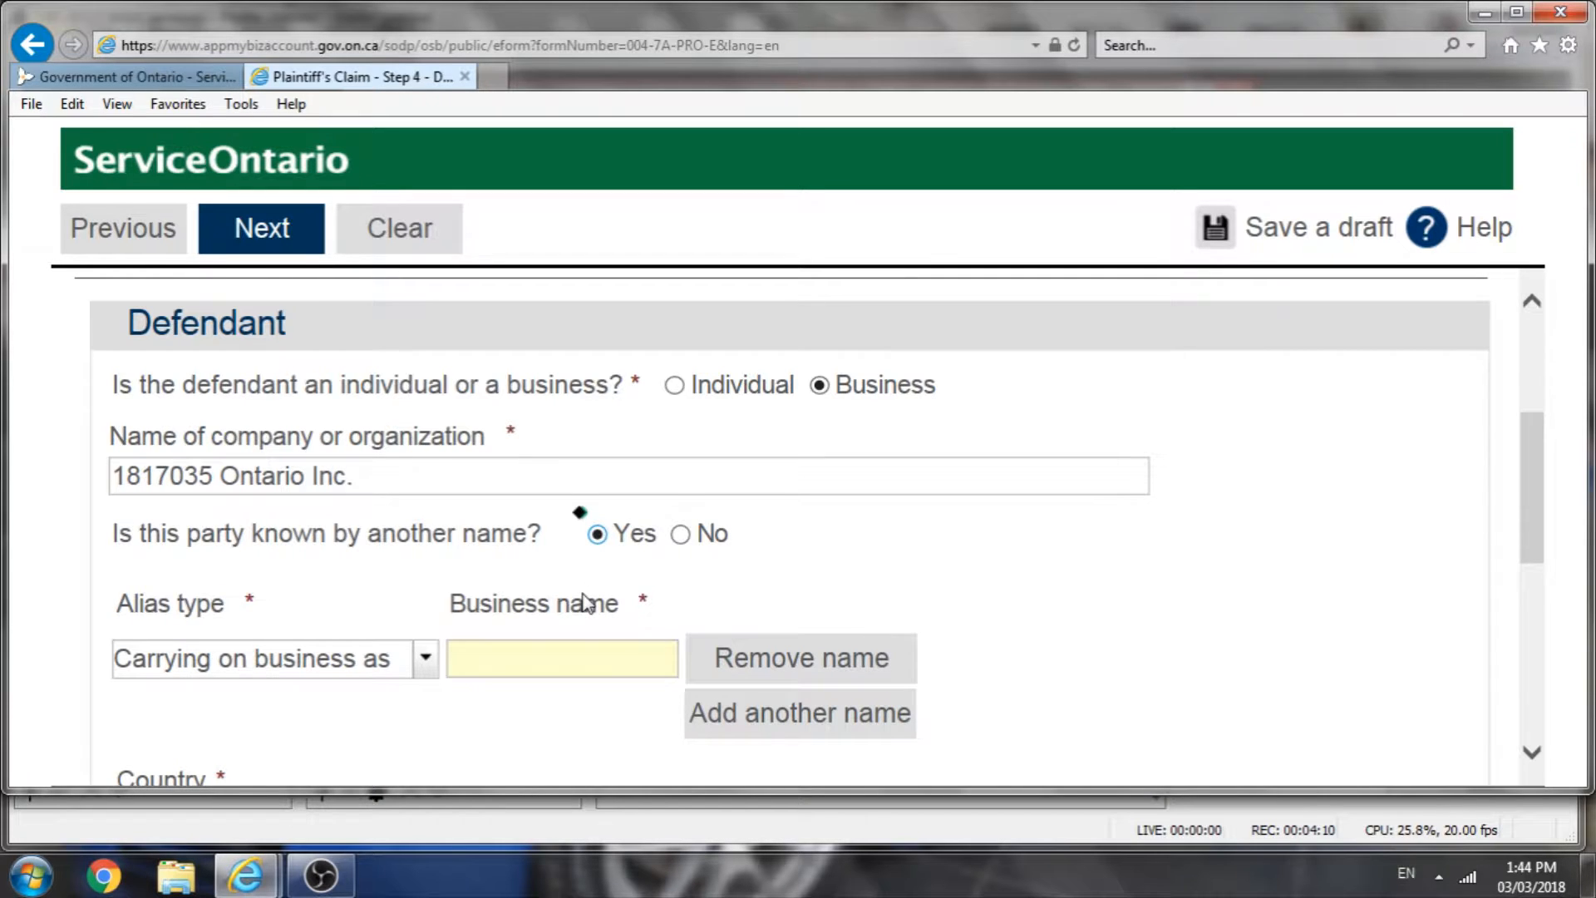
{"action": "scroll", "coordinate": [657, 570], "scroll_direction": "down", "scroll_amount": 1}
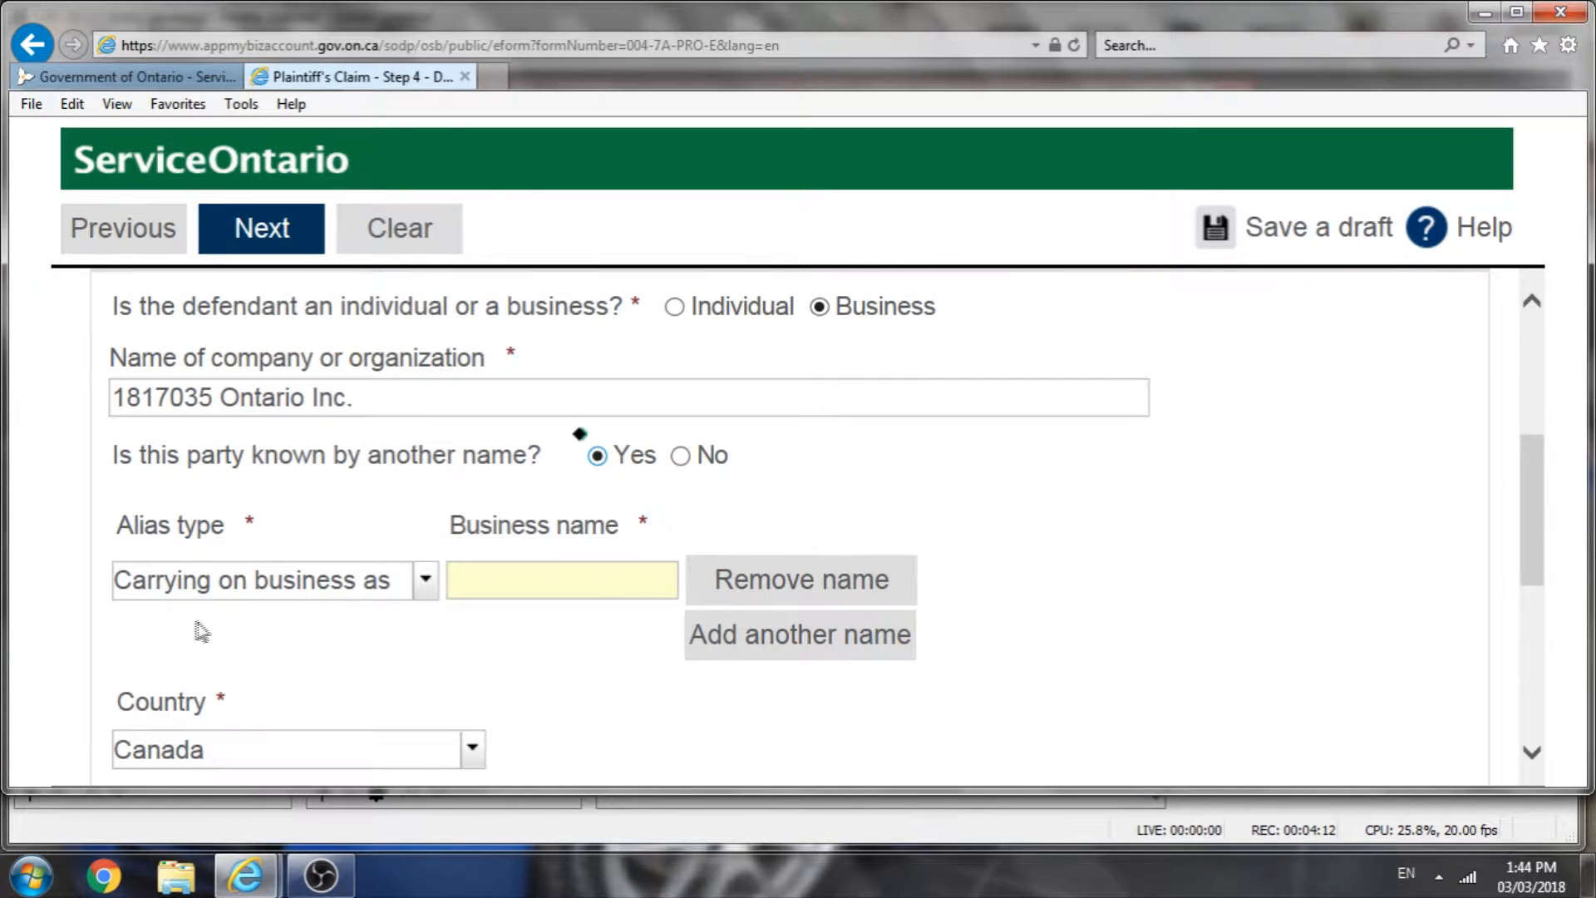
{"action": "left_click", "coordinate": [517, 581]}
{"action": "type", "text": "Jolly Good R"}
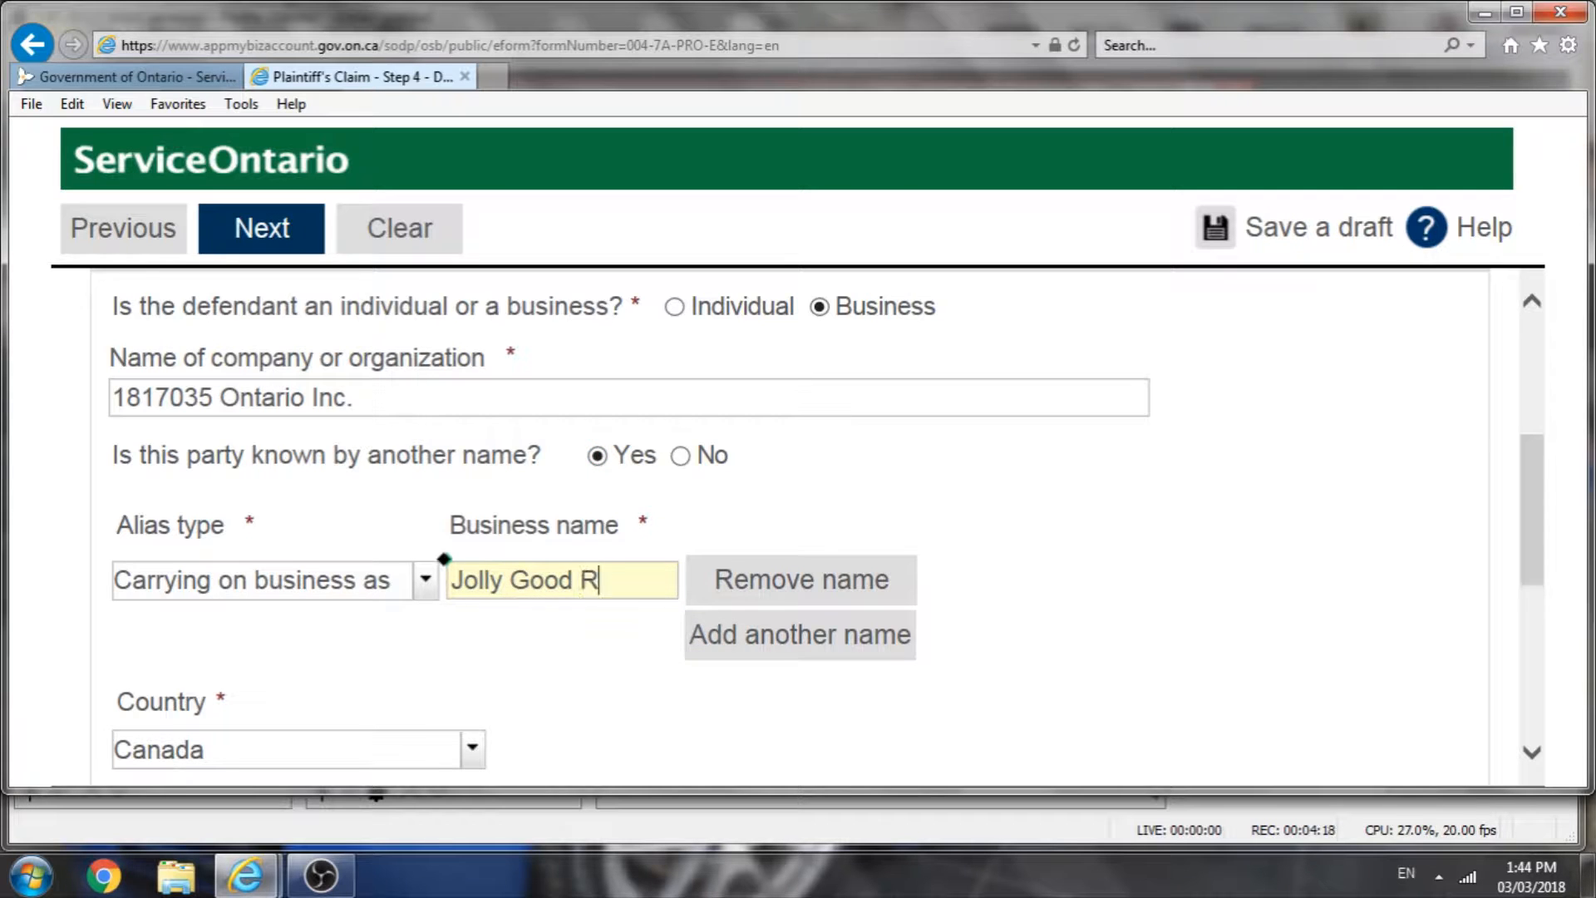
{"action": "type", "text": "estaurant"}
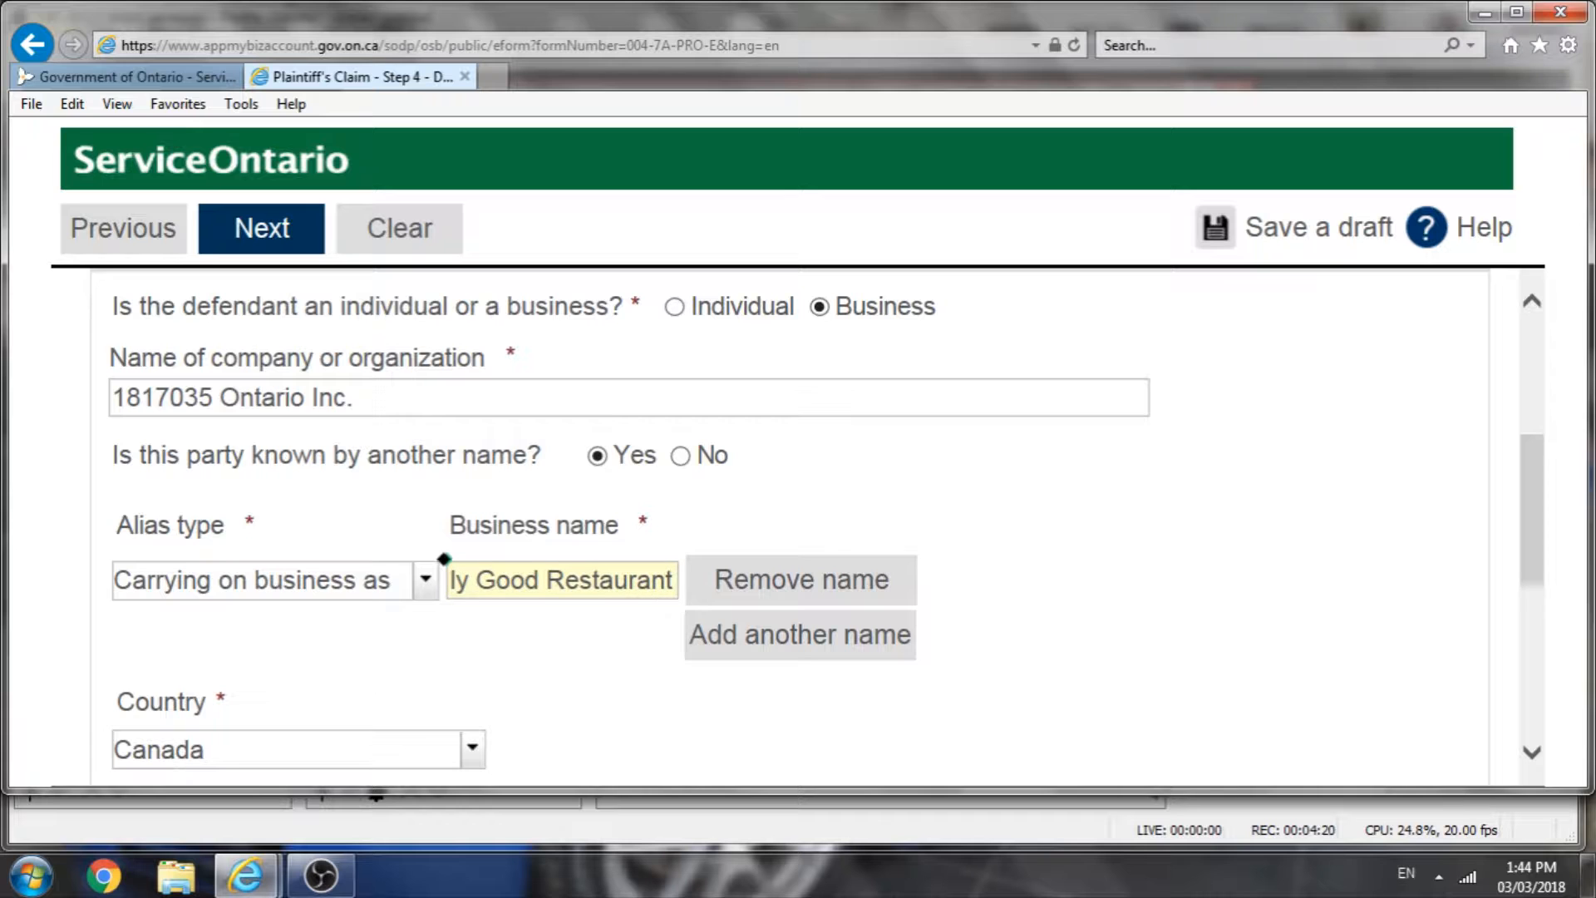
Step: Fill in the defendant's street address
{"action": "scroll", "coordinate": [956, 690], "scroll_direction": "down", "scroll_amount": 3}
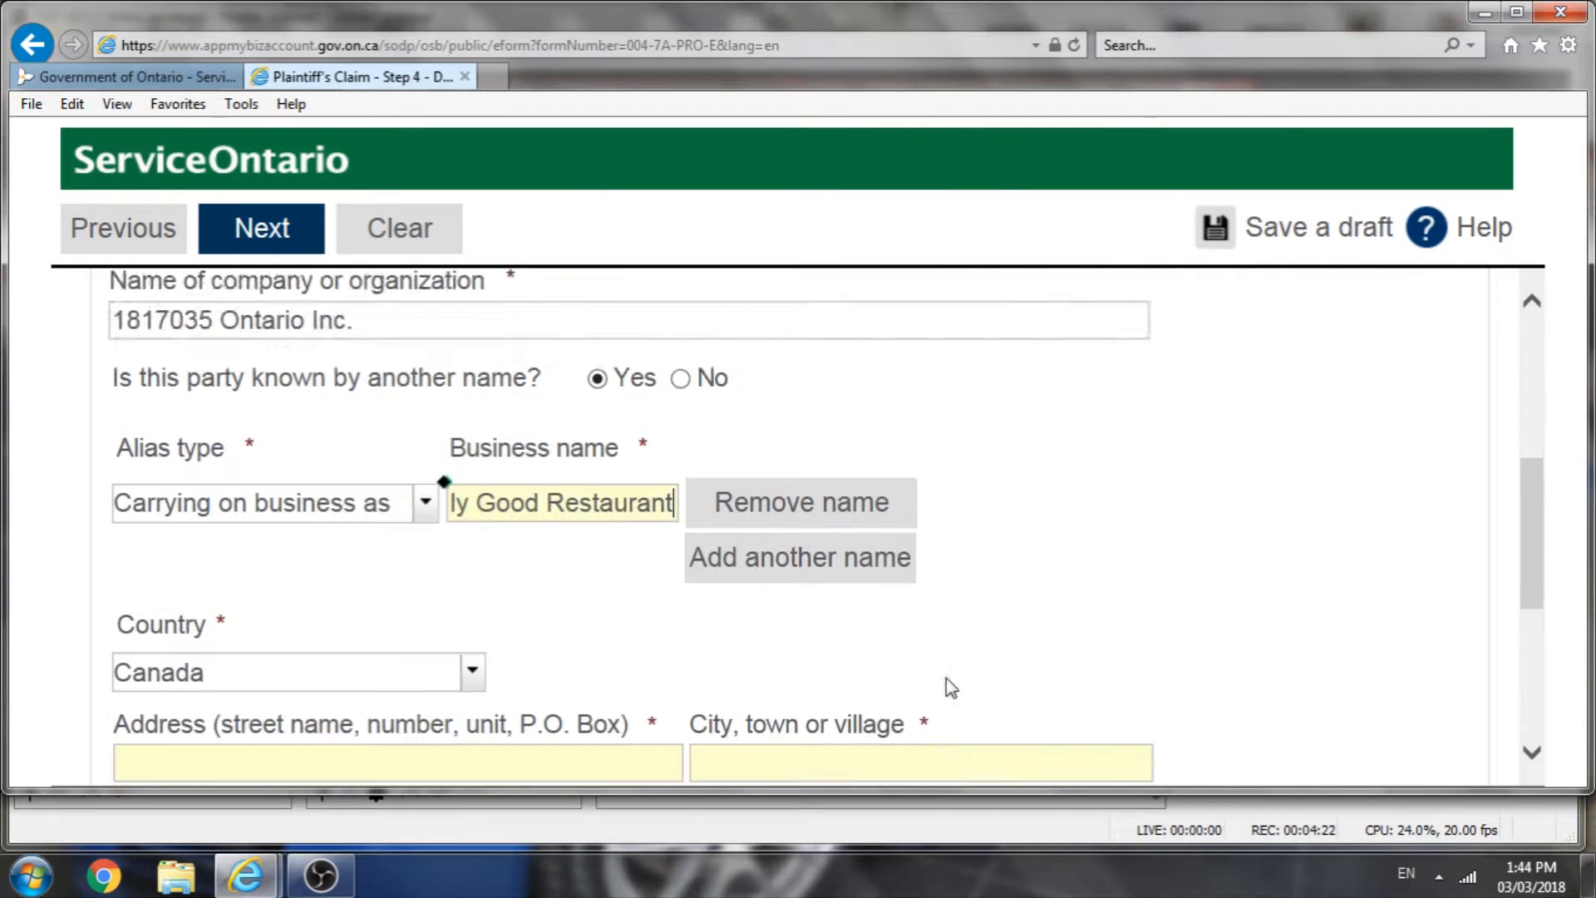
{"action": "left_click", "coordinate": [306, 614]}
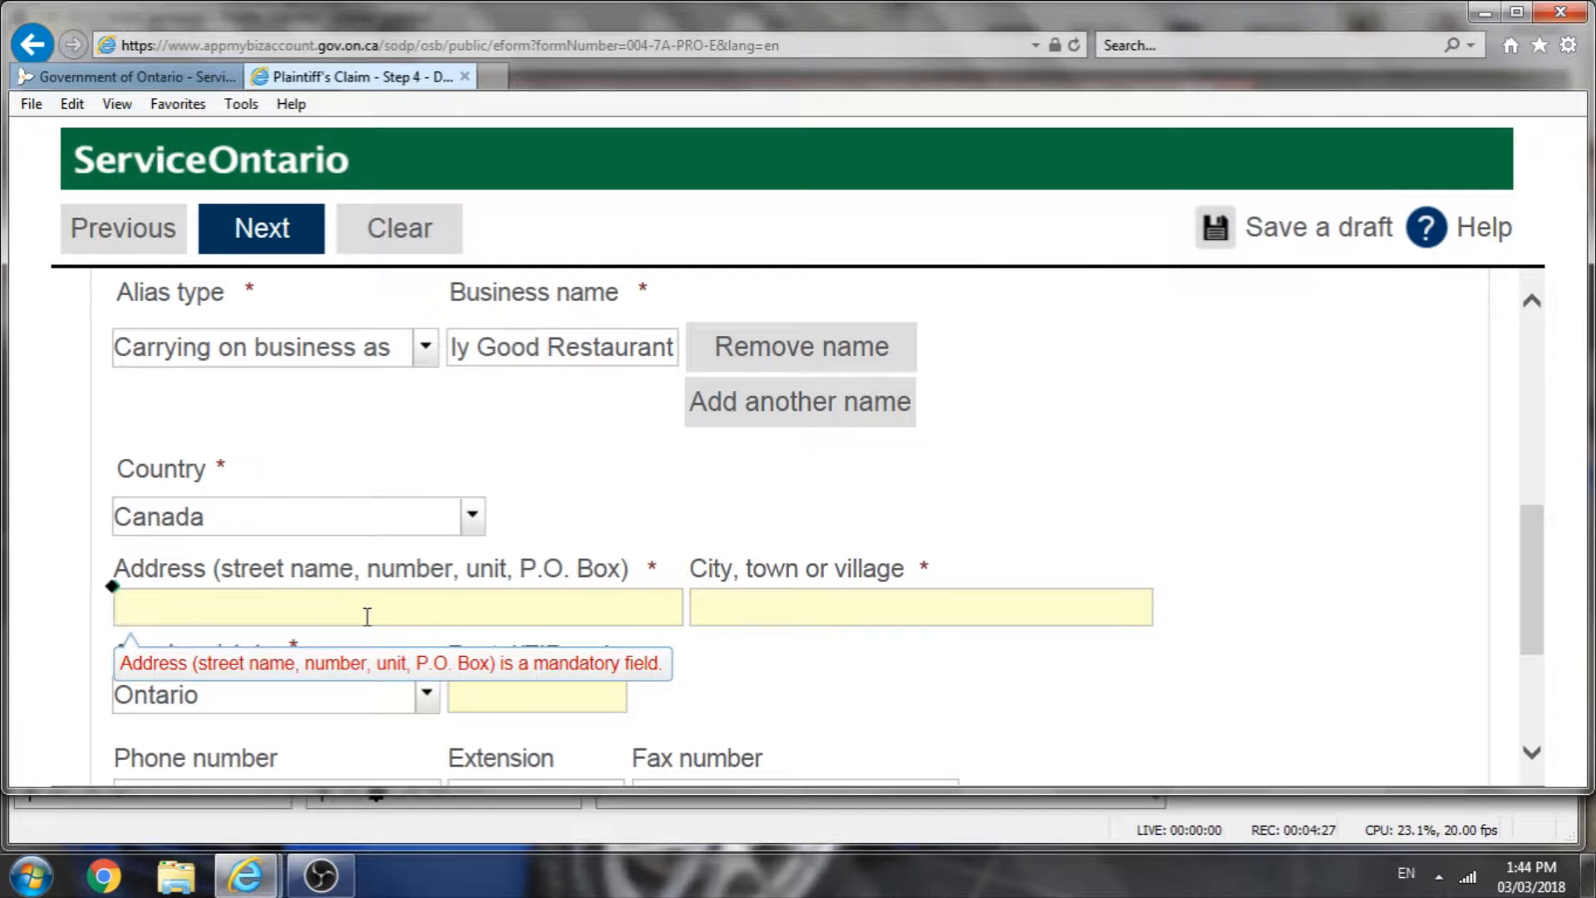
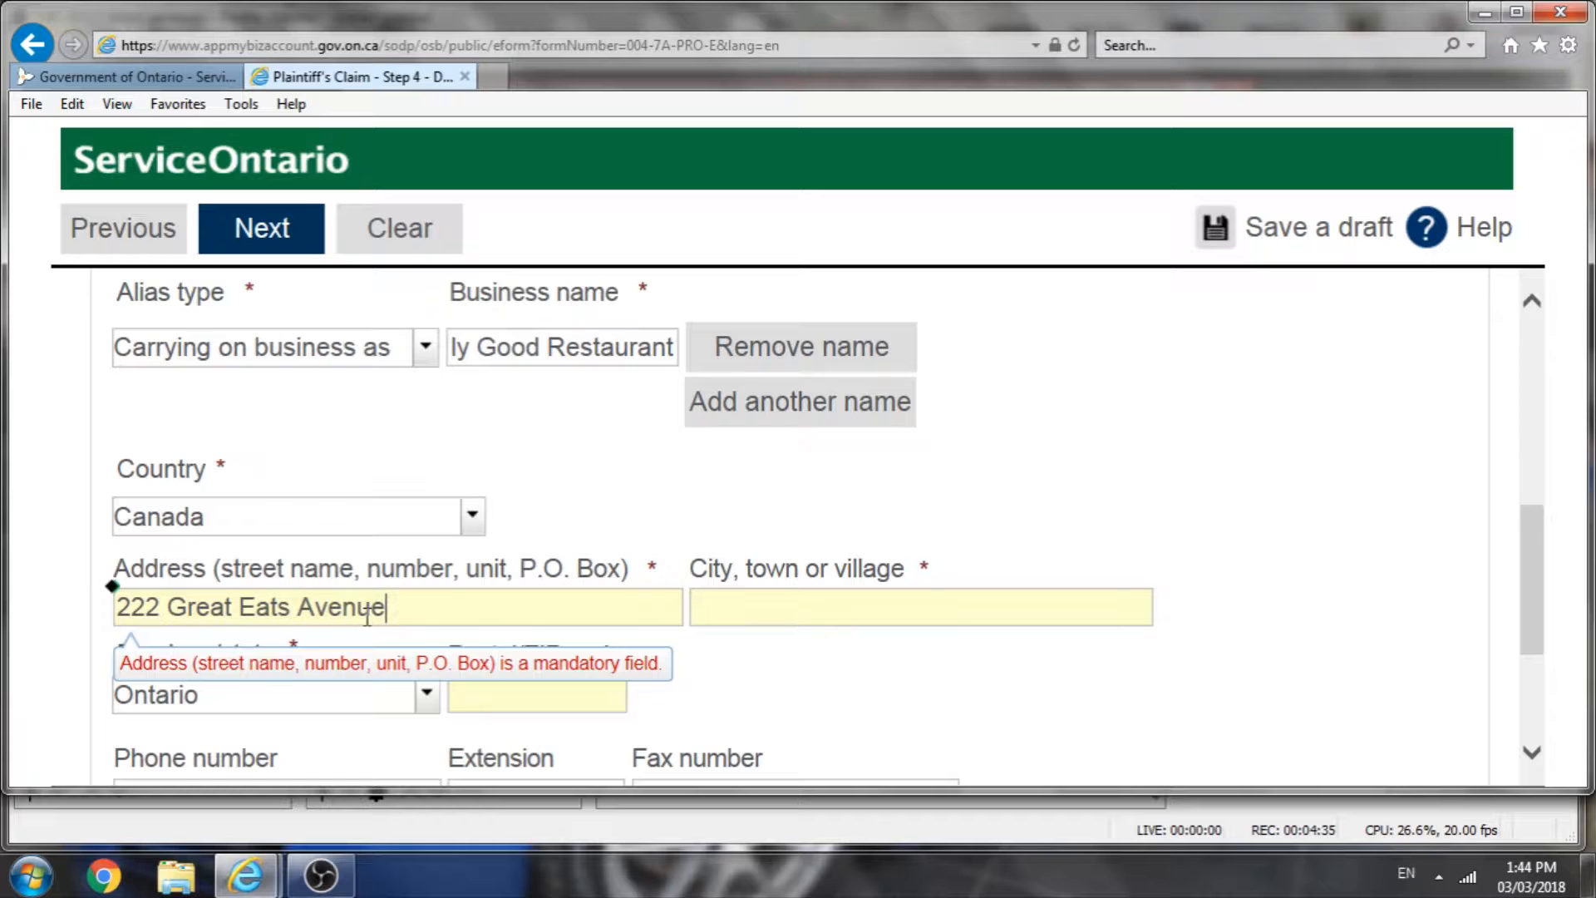
Step: Enter Toronto as the defendant's city and fill in the defendant's postal code
{"action": "left_click", "coordinate": [791, 597]}
{"action": "type", "text": "Toronto"}
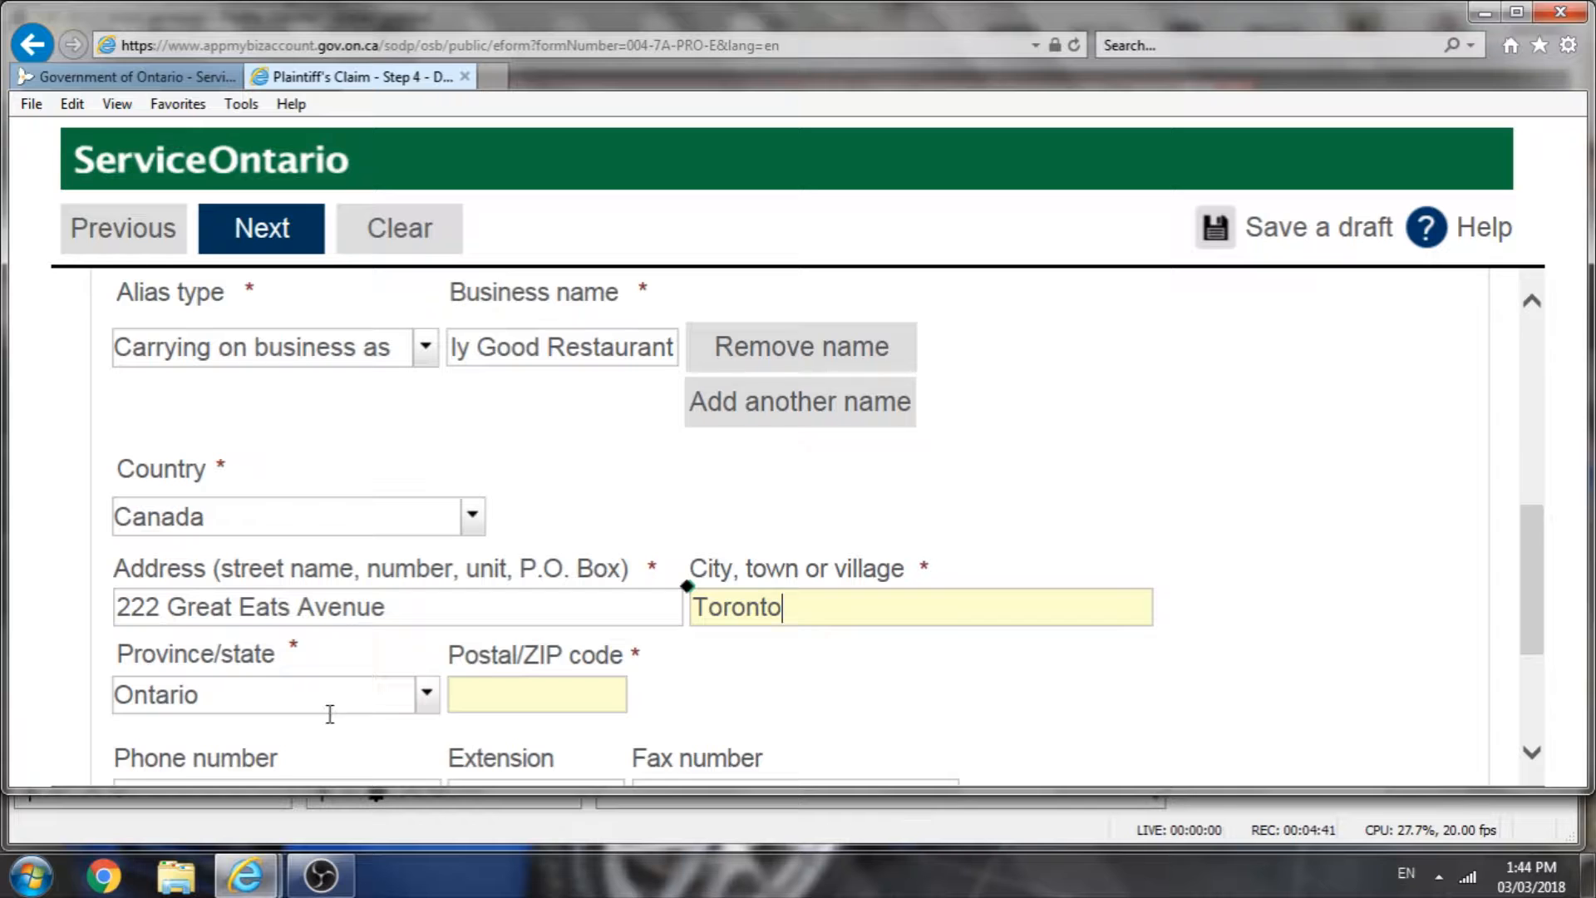
{"action": "left_click", "coordinate": [534, 692]}
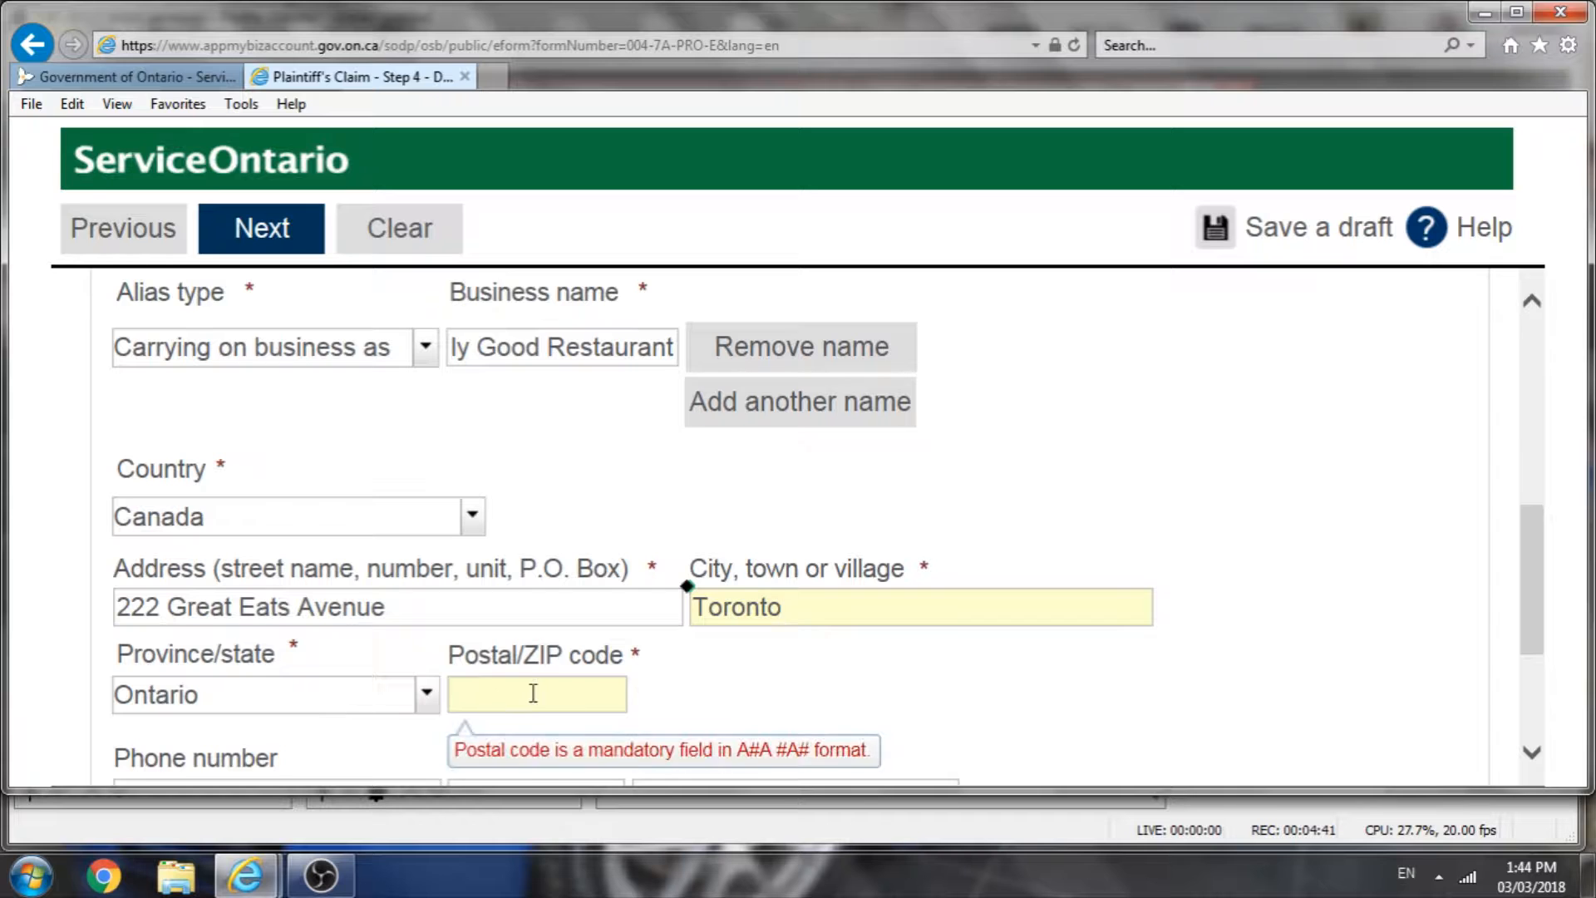
{"action": "type", "text": "M3M 8M1"}
{"action": "scroll", "coordinate": [441, 613], "scroll_direction": "down", "scroll_amount": 3}
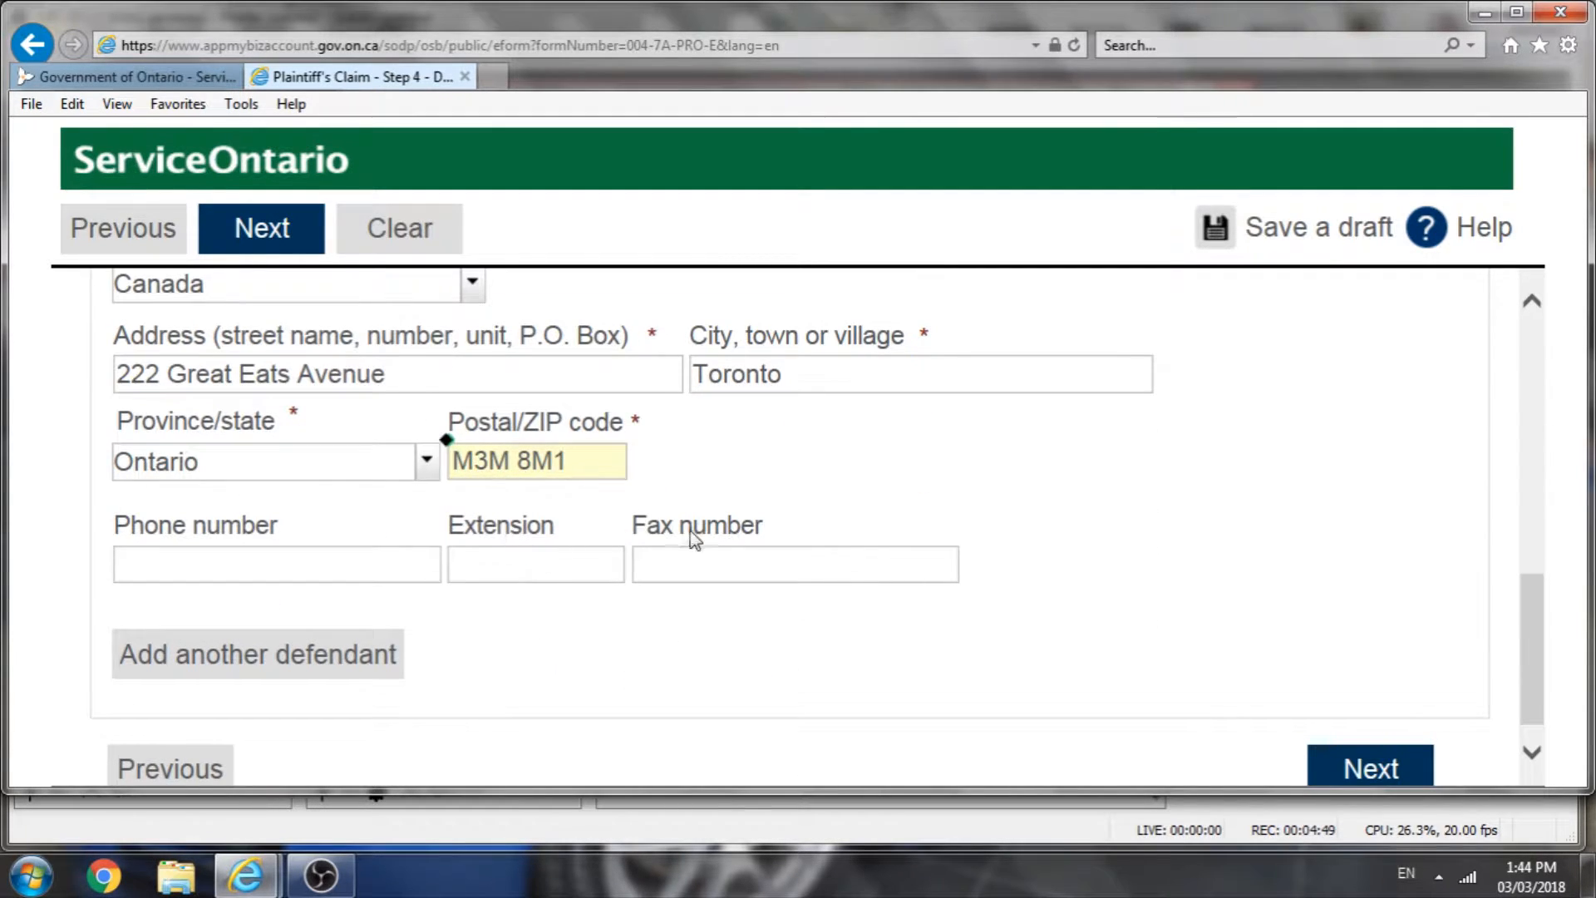
Step: Add another defendant to the claim
{"action": "scroll", "coordinate": [665, 542], "scroll_direction": "up", "scroll_amount": 1}
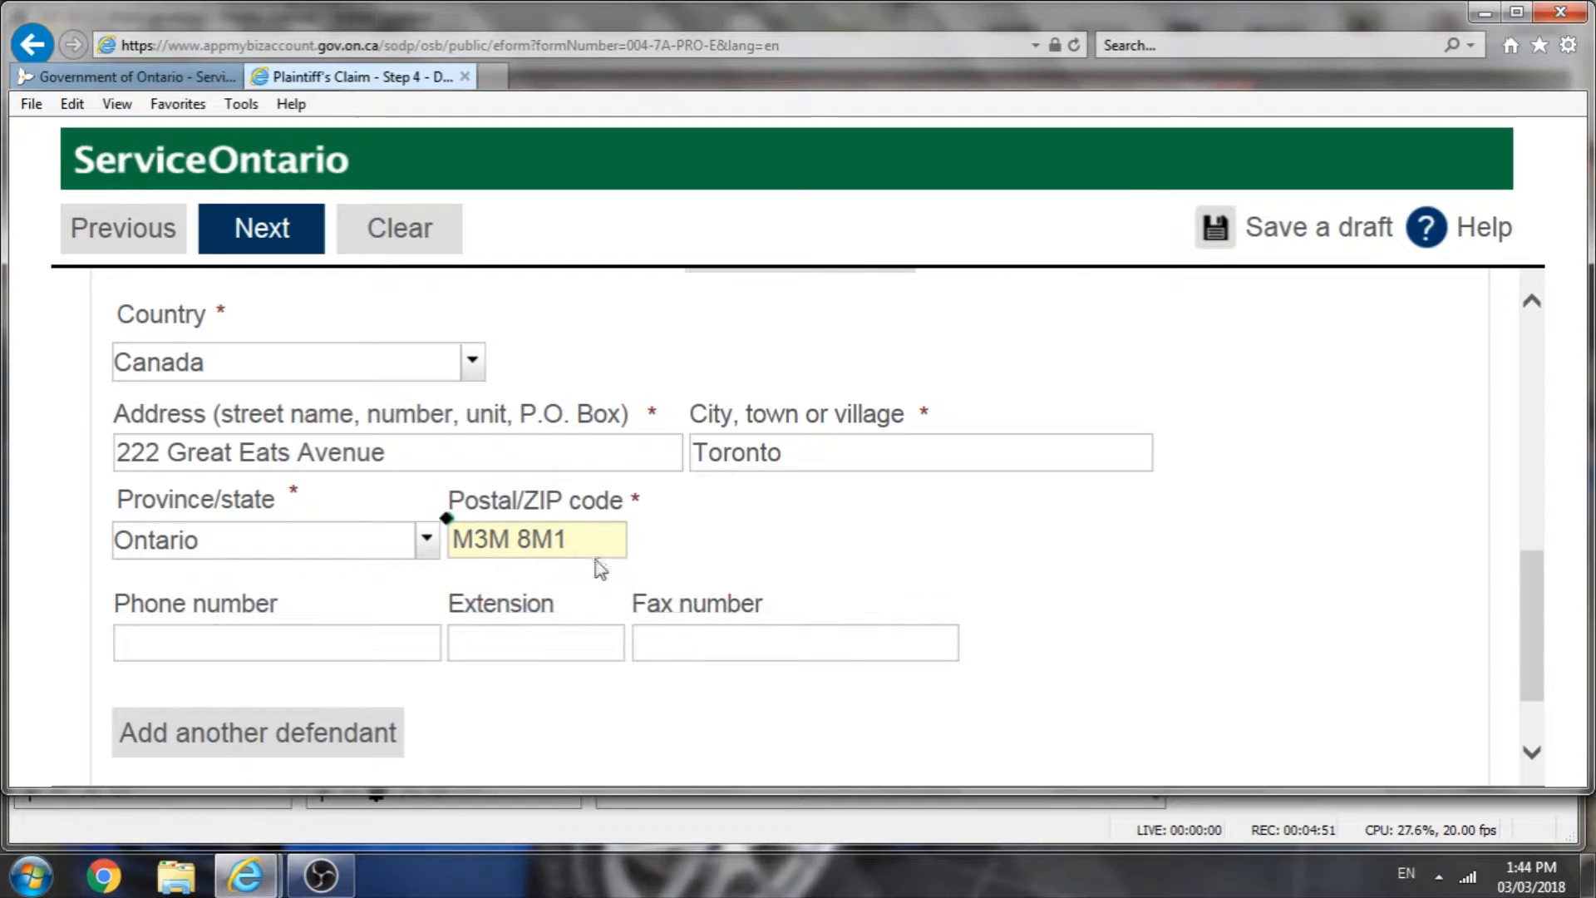
{"action": "scroll", "coordinate": [605, 562], "scroll_direction": "up", "scroll_amount": 1}
{"action": "scroll", "coordinate": [582, 641], "scroll_direction": "up", "scroll_amount": 7}
{"action": "scroll", "coordinate": [574, 632], "scroll_direction": "down", "scroll_amount": 7}
{"action": "mouse_move", "coordinate": [513, 548]}
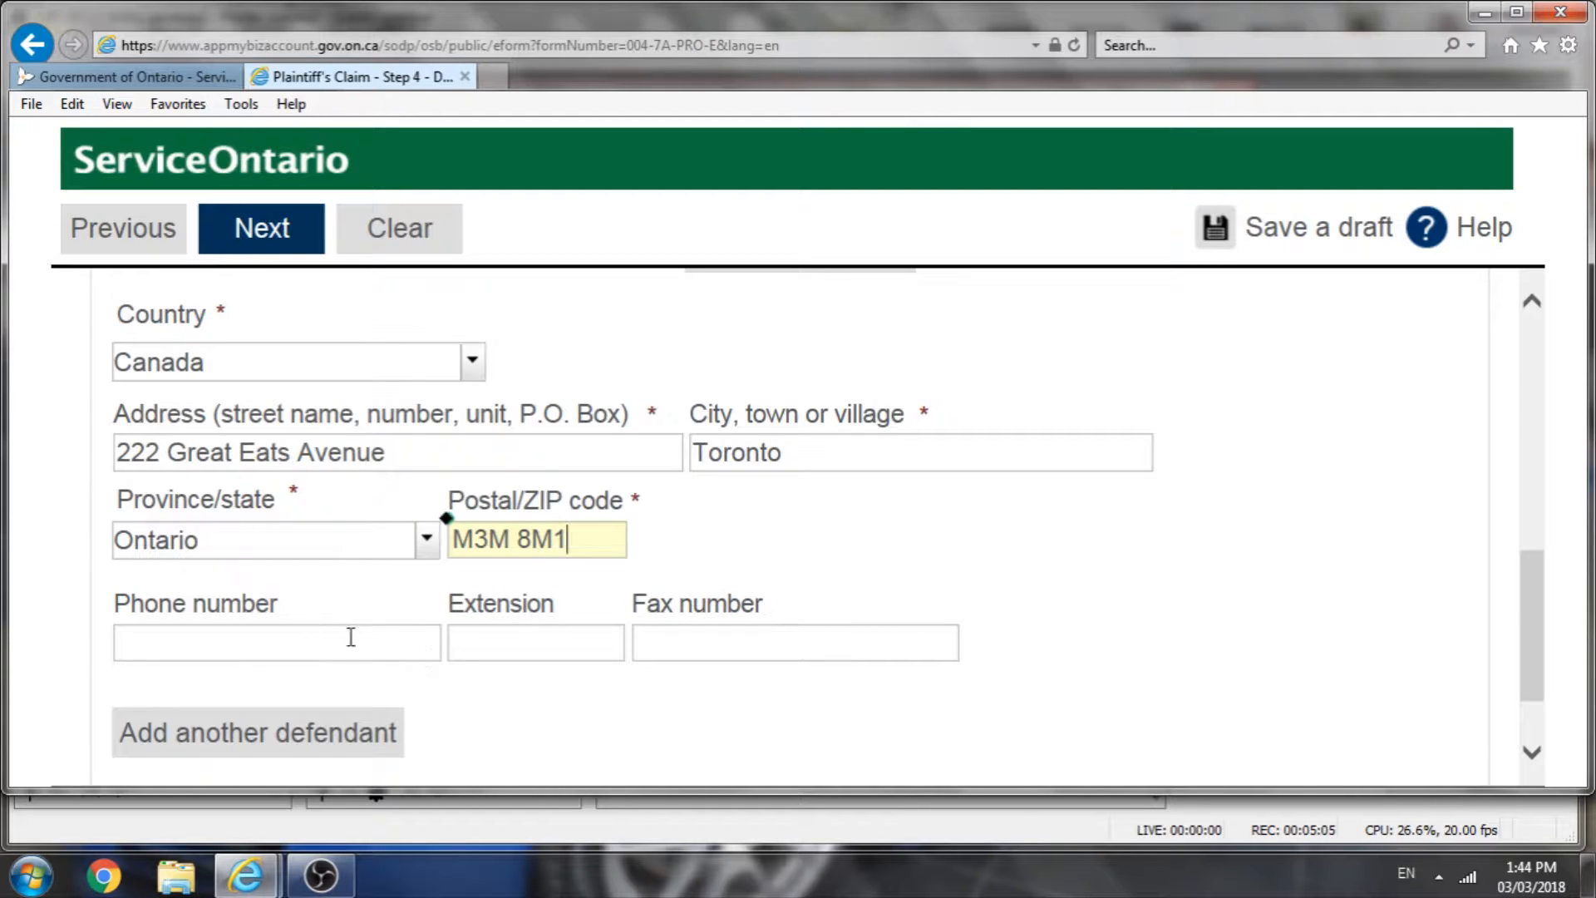
{"action": "scroll", "coordinate": [553, 659], "scroll_direction": "down", "scroll_amount": 1}
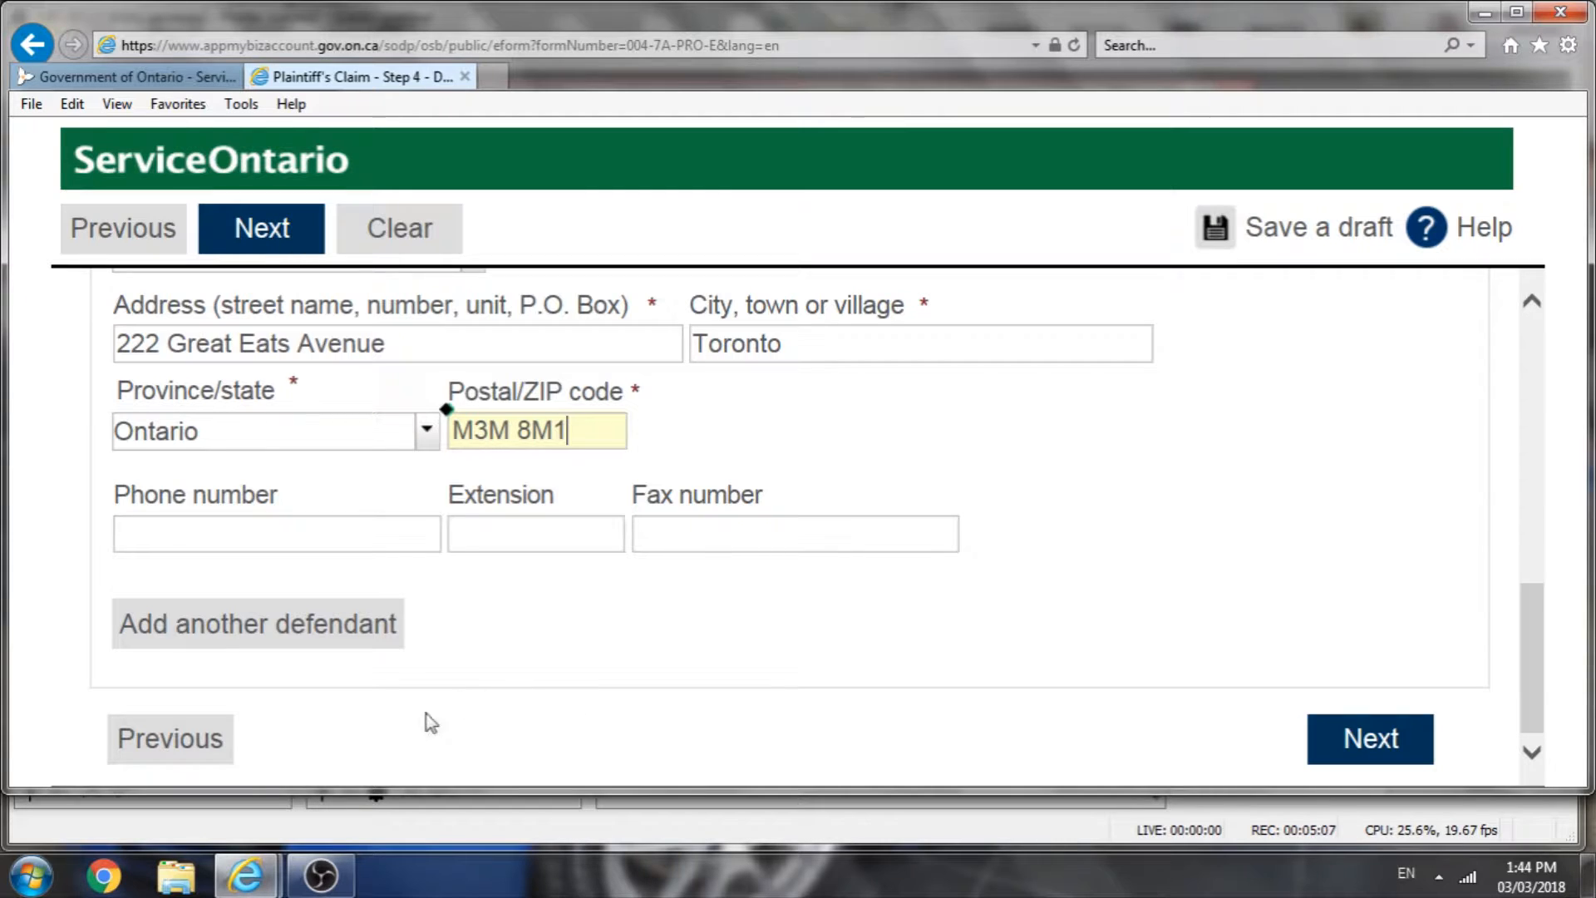
{"action": "left_click", "coordinate": [346, 642]}
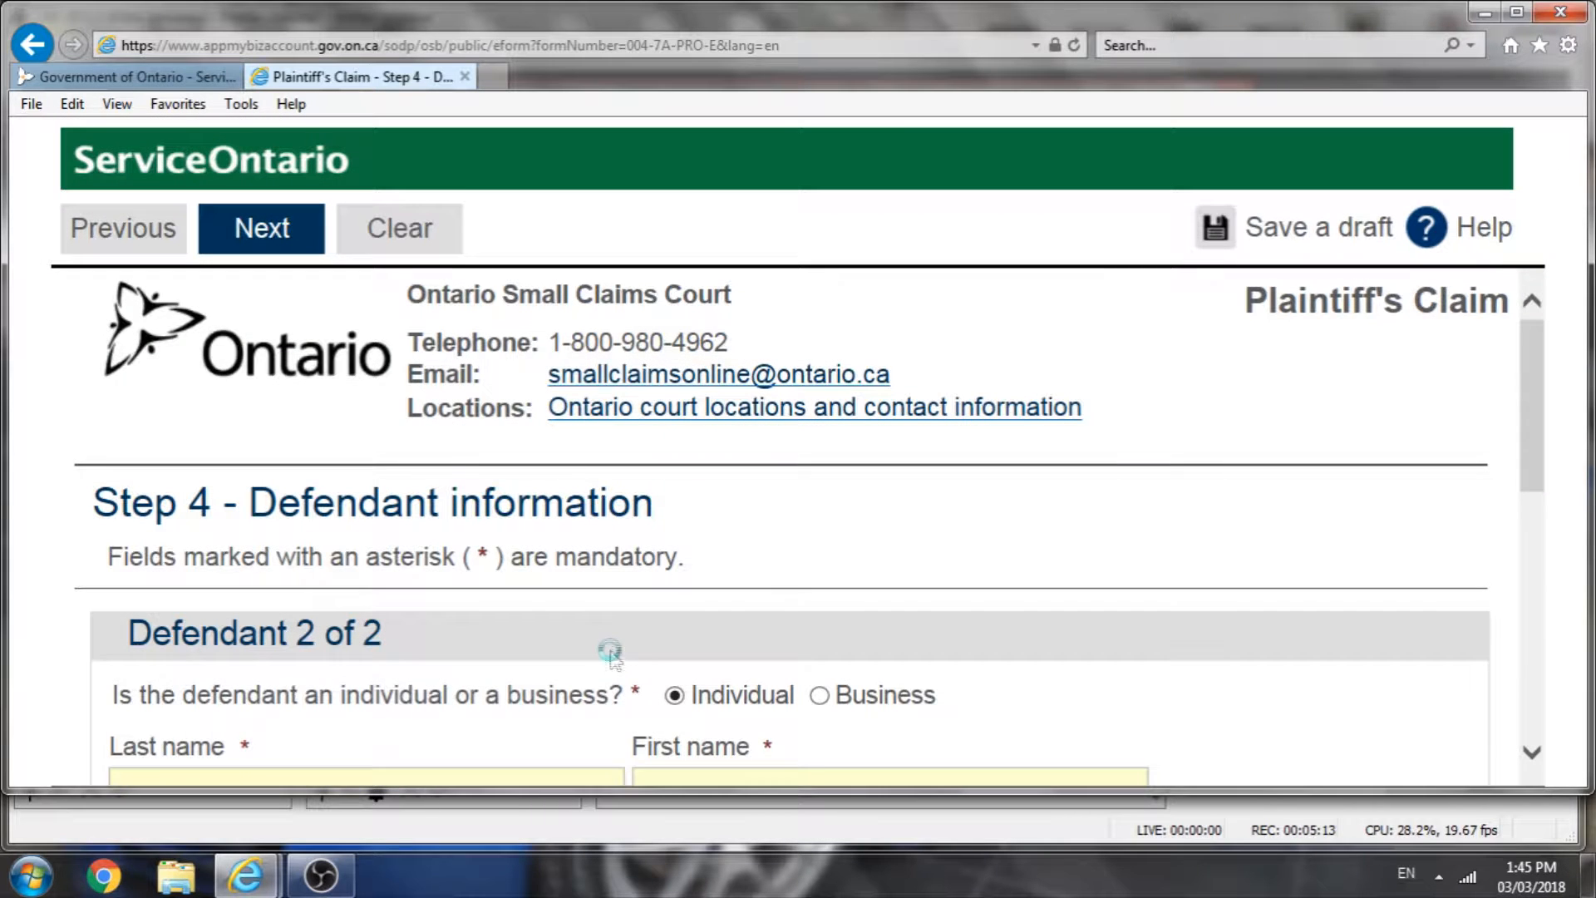
Step: Enter the second defendant's last name and first name as an individual
{"action": "scroll", "coordinate": [604, 653], "scroll_direction": "down", "scroll_amount": 2}
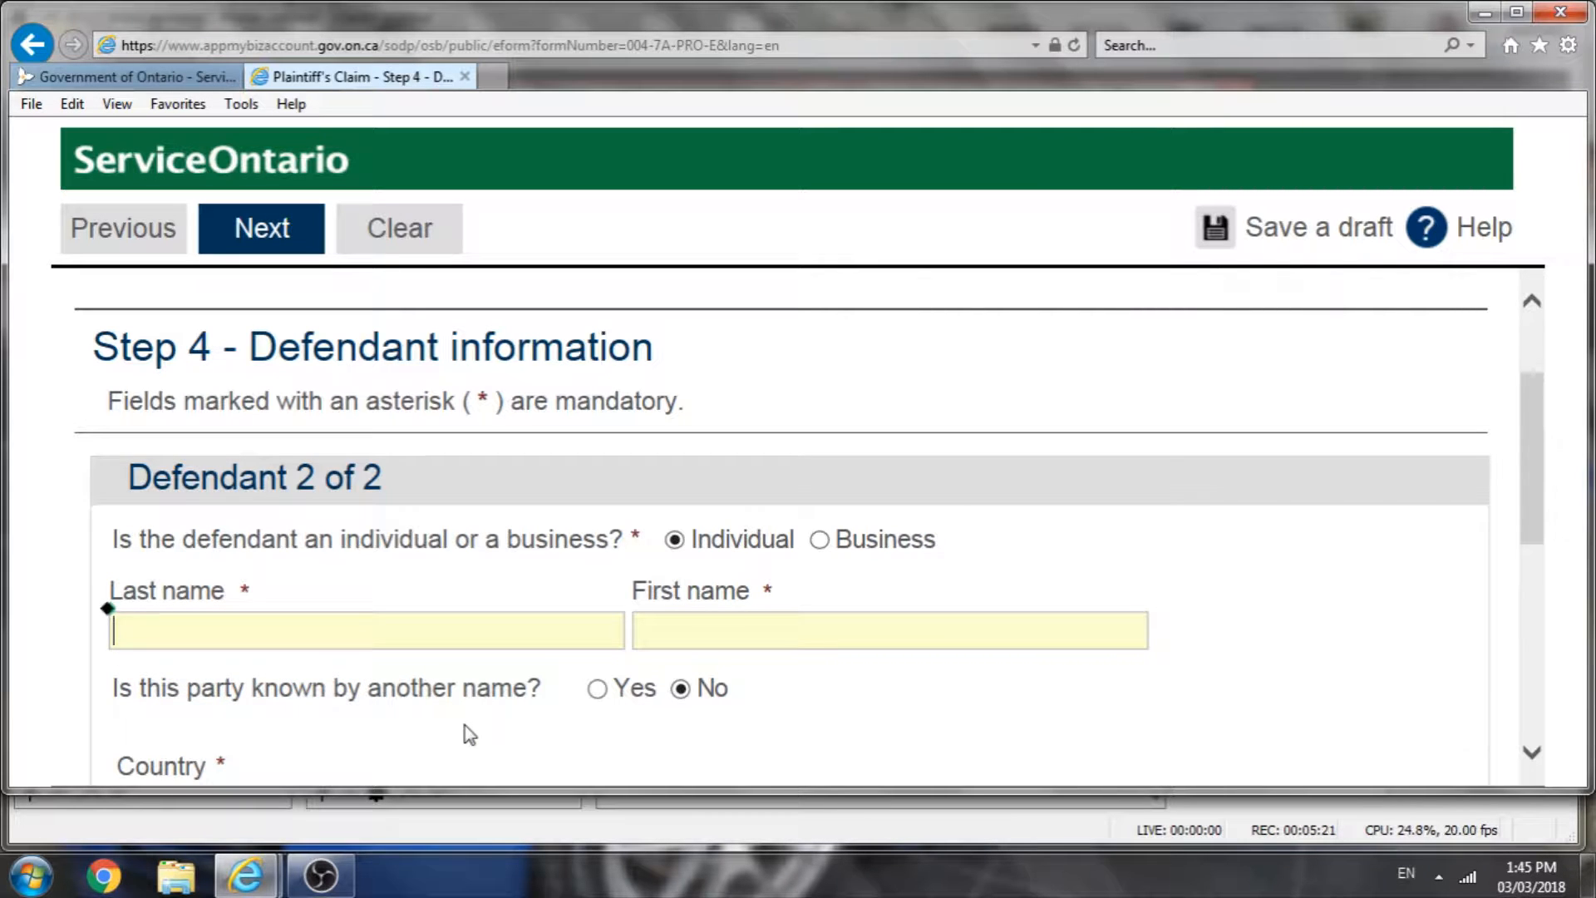
{"action": "type", "text": "Jolly"}
{"action": "left_click", "coordinate": [761, 632]}
{"action": "type", "text": "Joseph"}
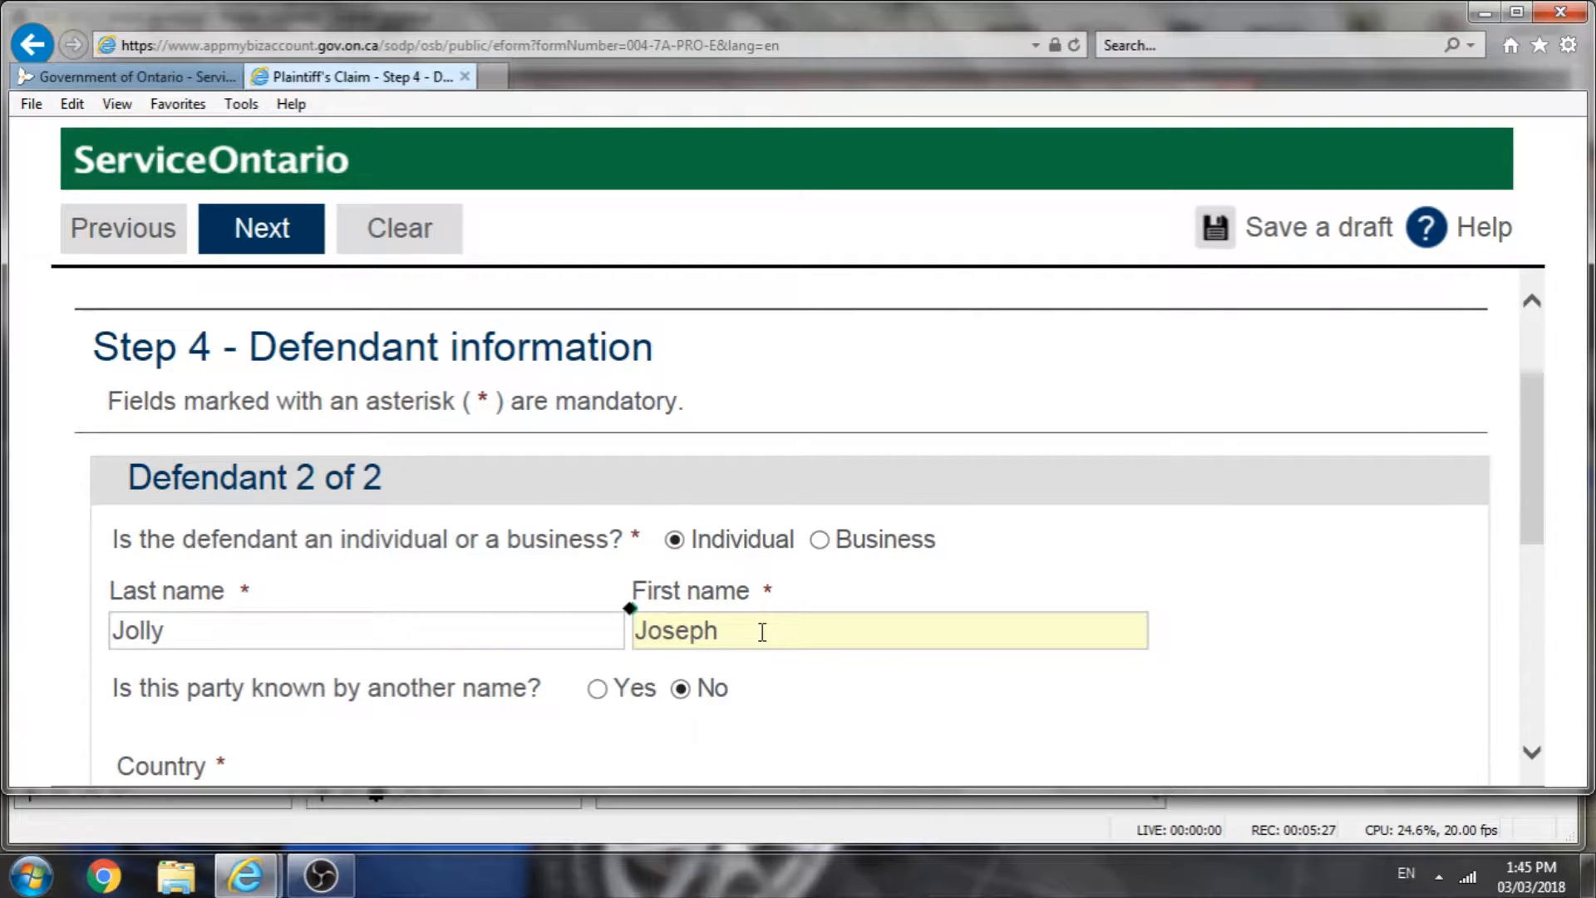
Step: Mark the second defendant as known by another name and enter the alias's last and first names
{"action": "scroll", "coordinate": [748, 631], "scroll_direction": "down", "scroll_amount": 2}
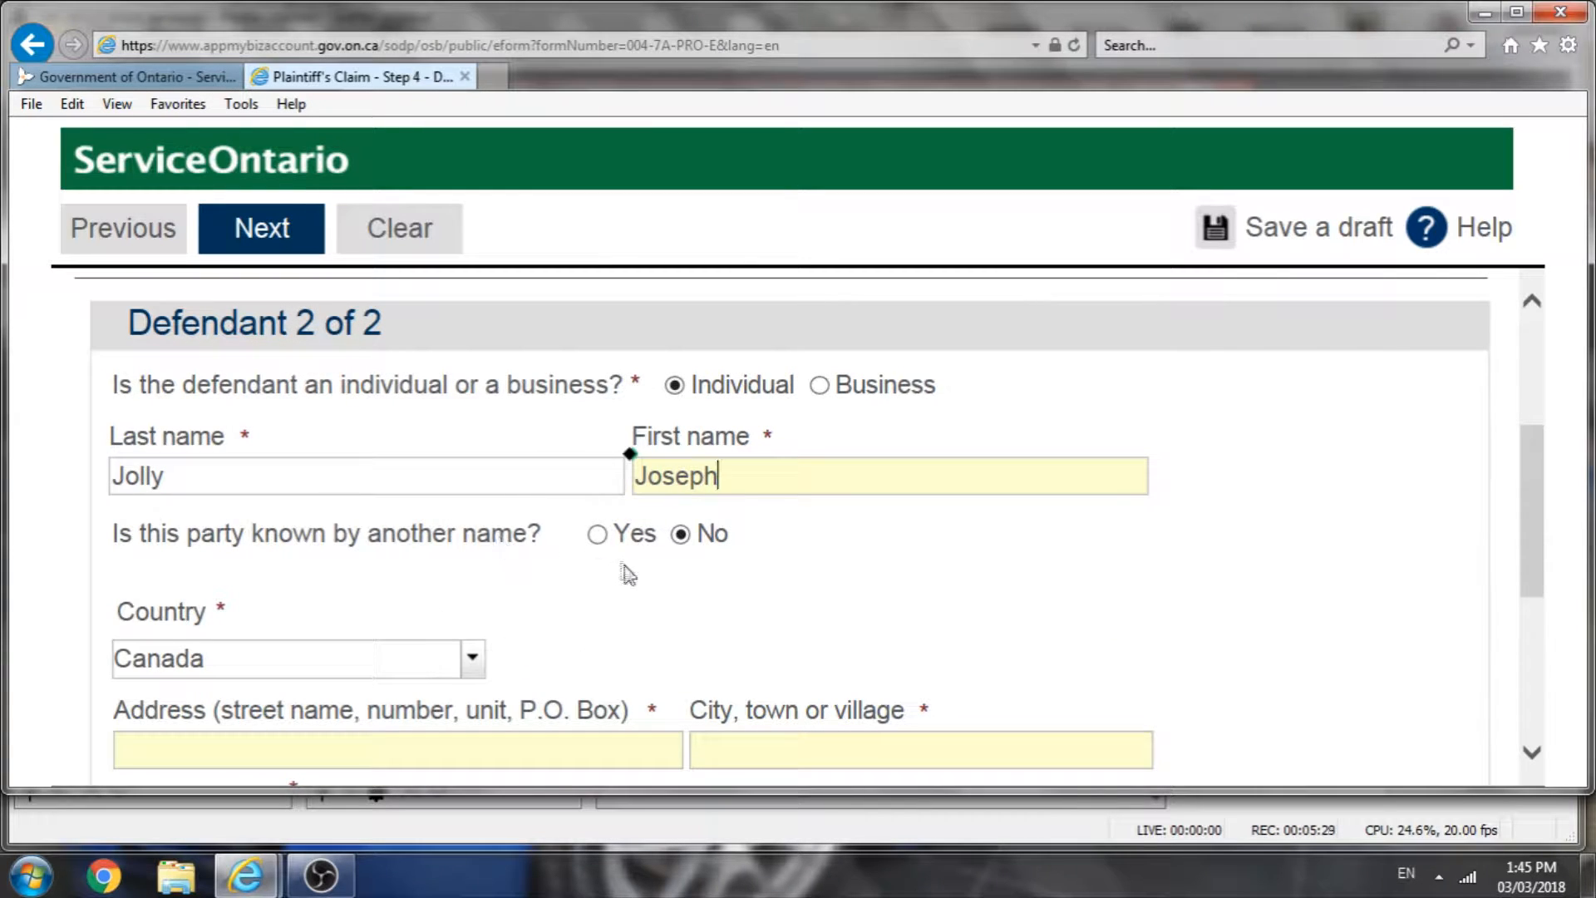
{"action": "left_click", "coordinate": [597, 533]}
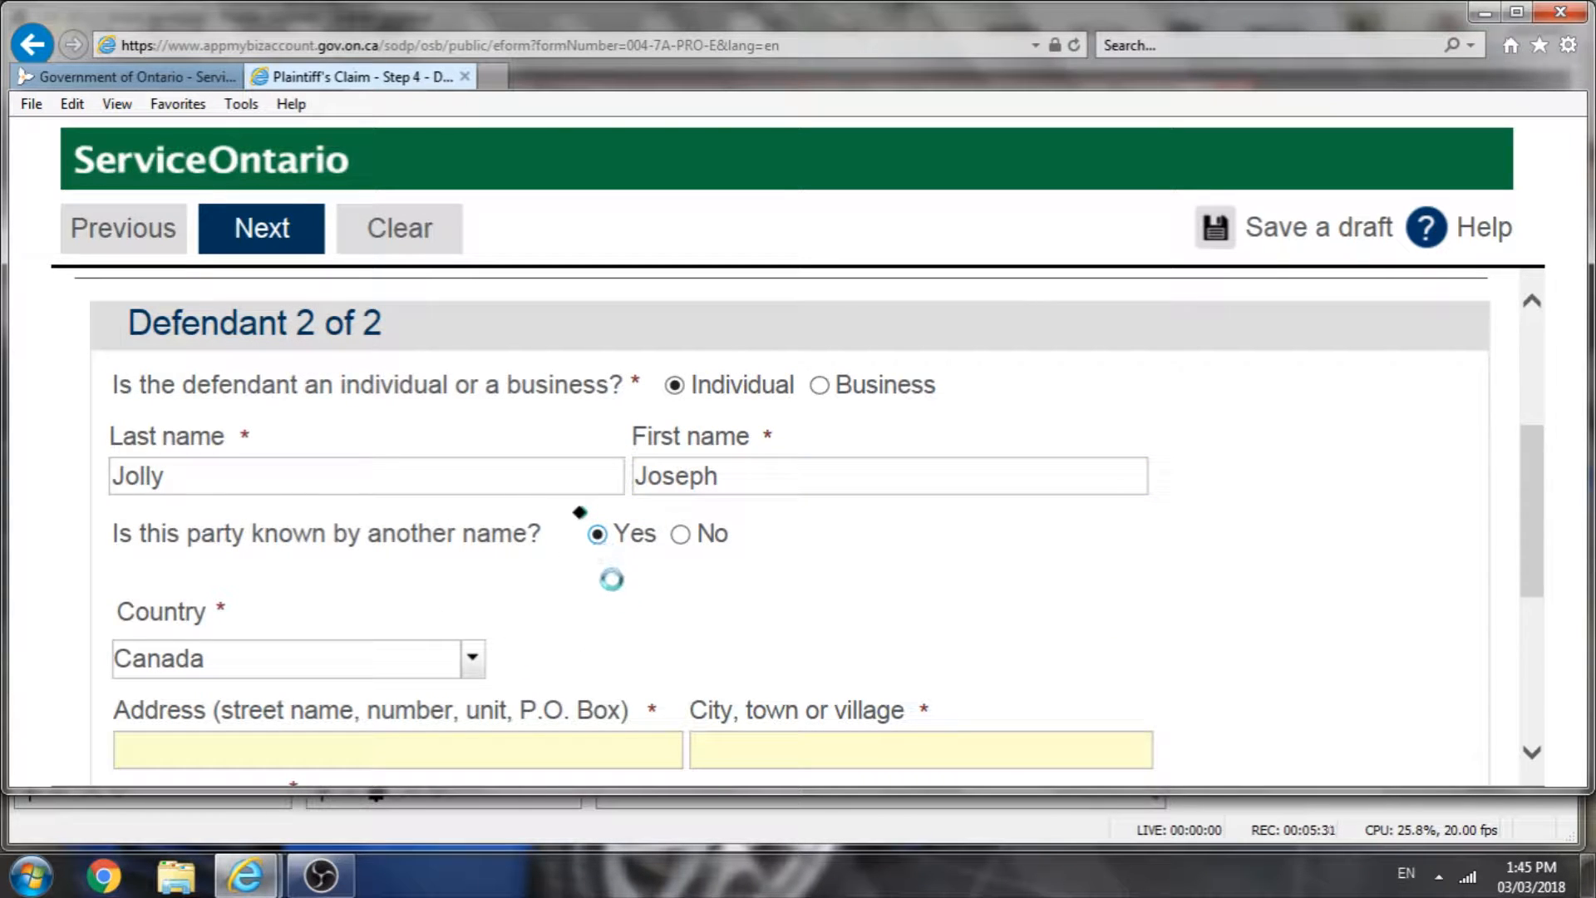
{"action": "left_click", "coordinate": [562, 665]}
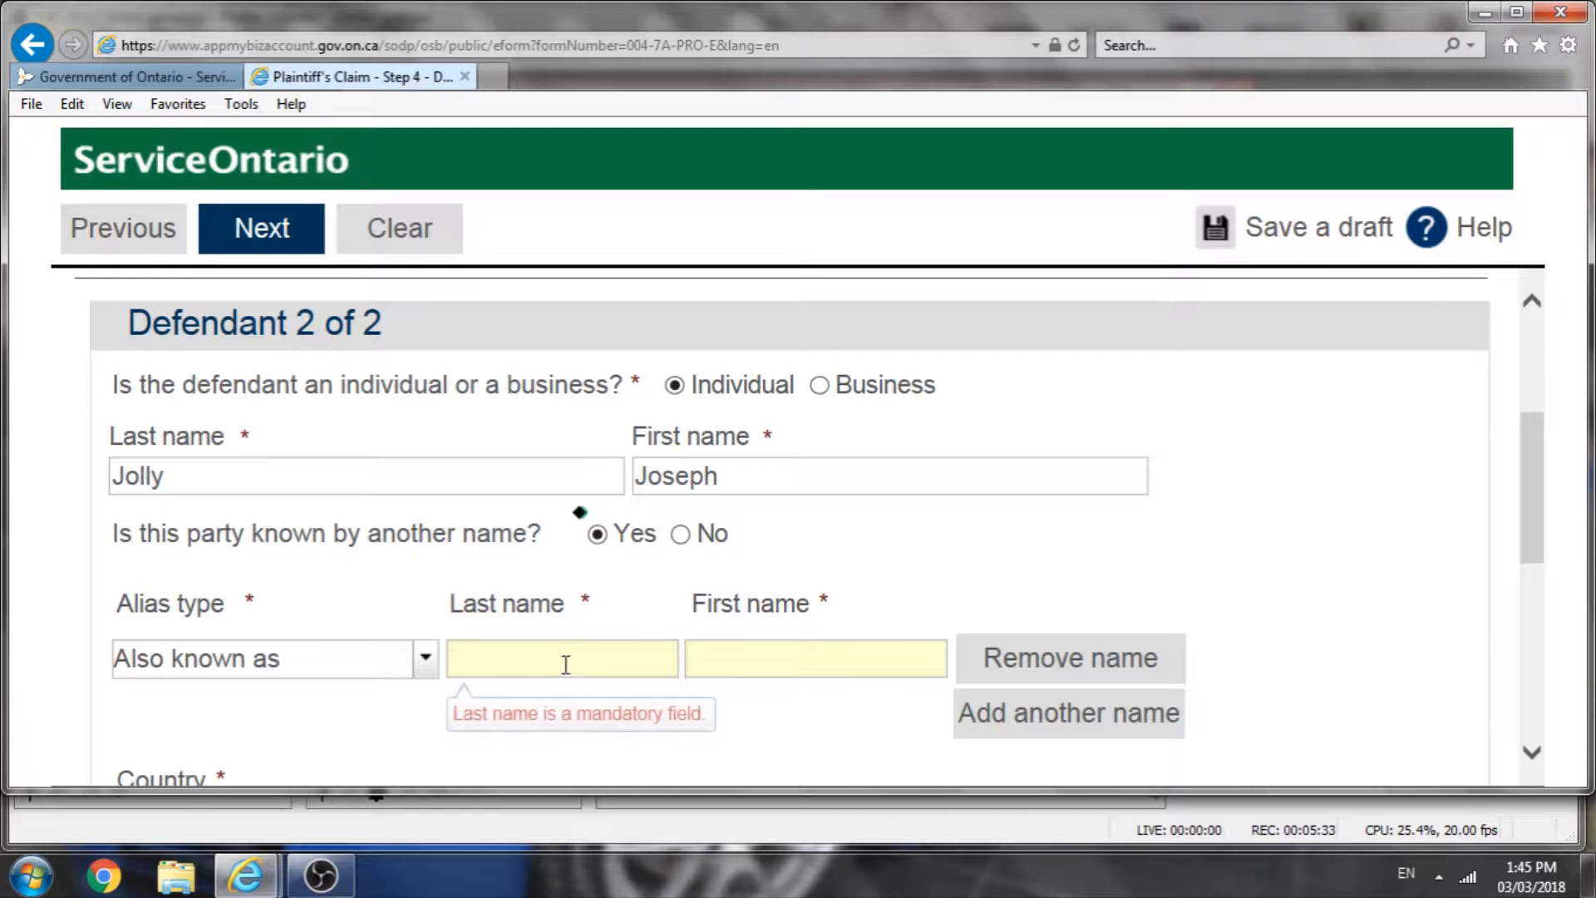
{"action": "type", "text": "Joo"}
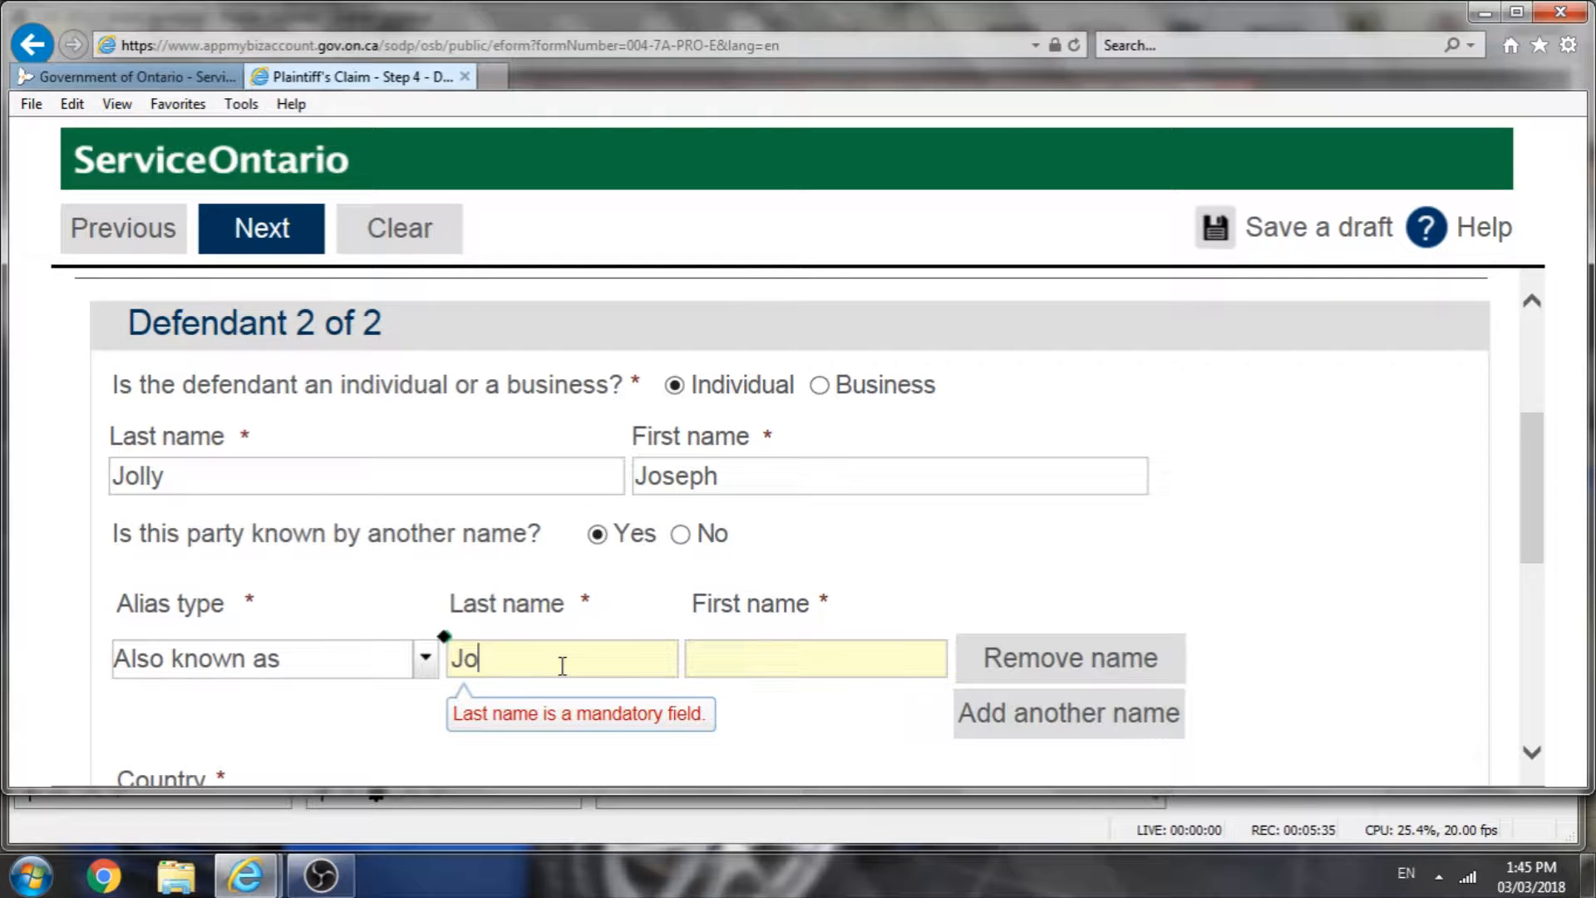
{"action": "key", "text": "BackSpace"}
{"action": "type", "text": "l"}
{"action": "scroll", "coordinate": [1104, 731], "scroll_direction": "up", "scroll_amount": 1}
{"action": "scroll", "coordinate": [1115, 723], "scroll_direction": "down", "scroll_amount": 2}
{"action": "left_click", "coordinate": [871, 587]}
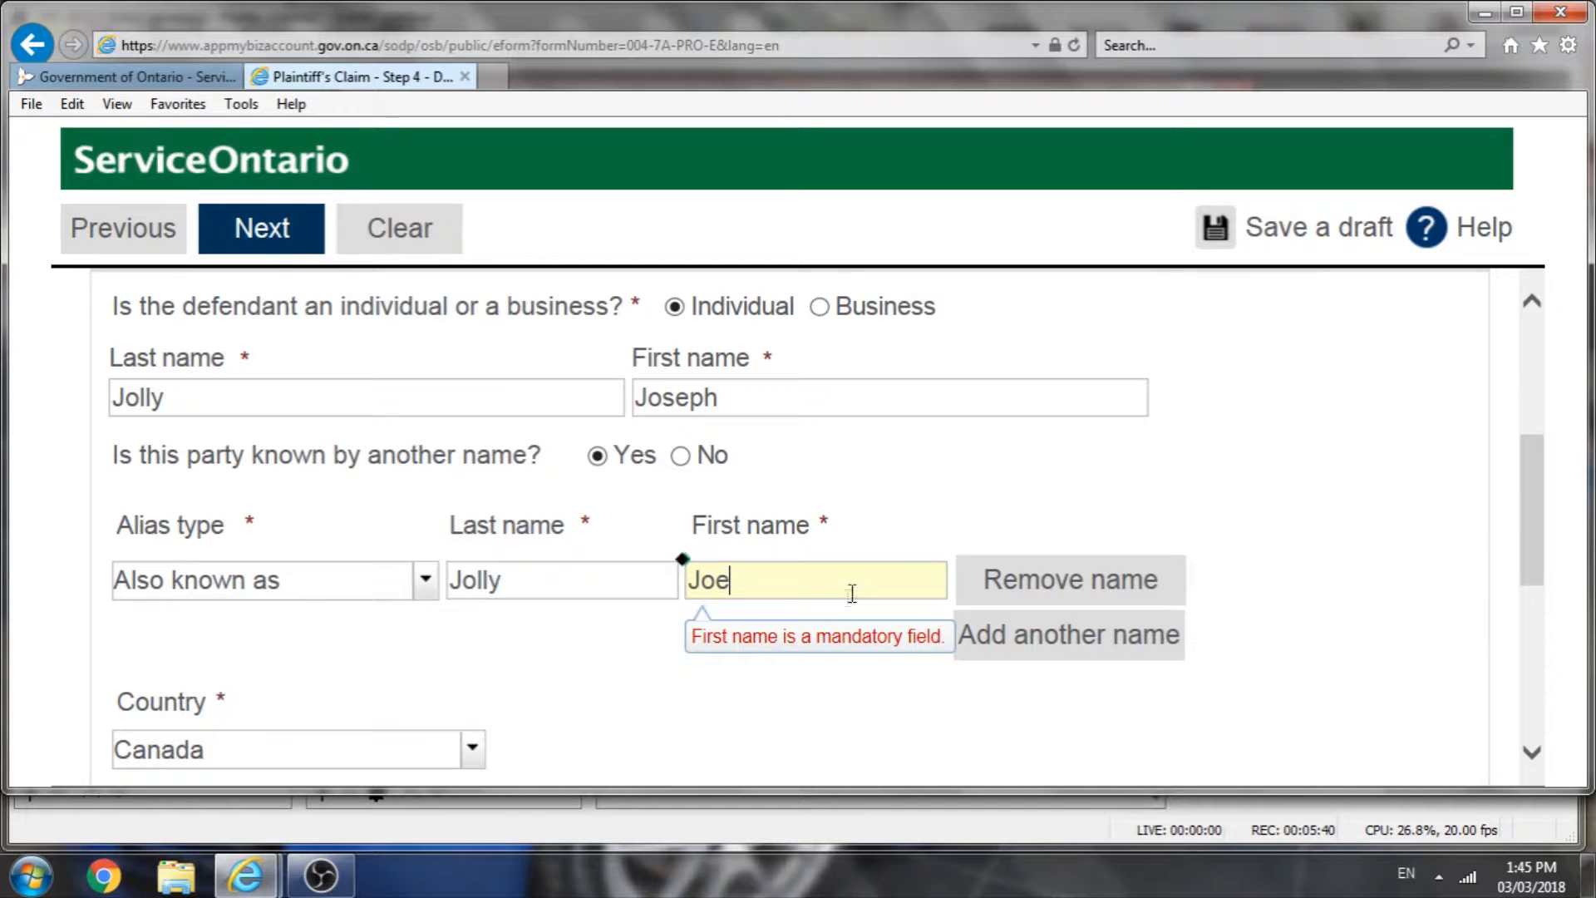
Step: Fill in the second defendant's street address
{"action": "scroll", "coordinate": [852, 593], "scroll_direction": "down", "scroll_amount": 3}
{"action": "left_click", "coordinate": [349, 608]}
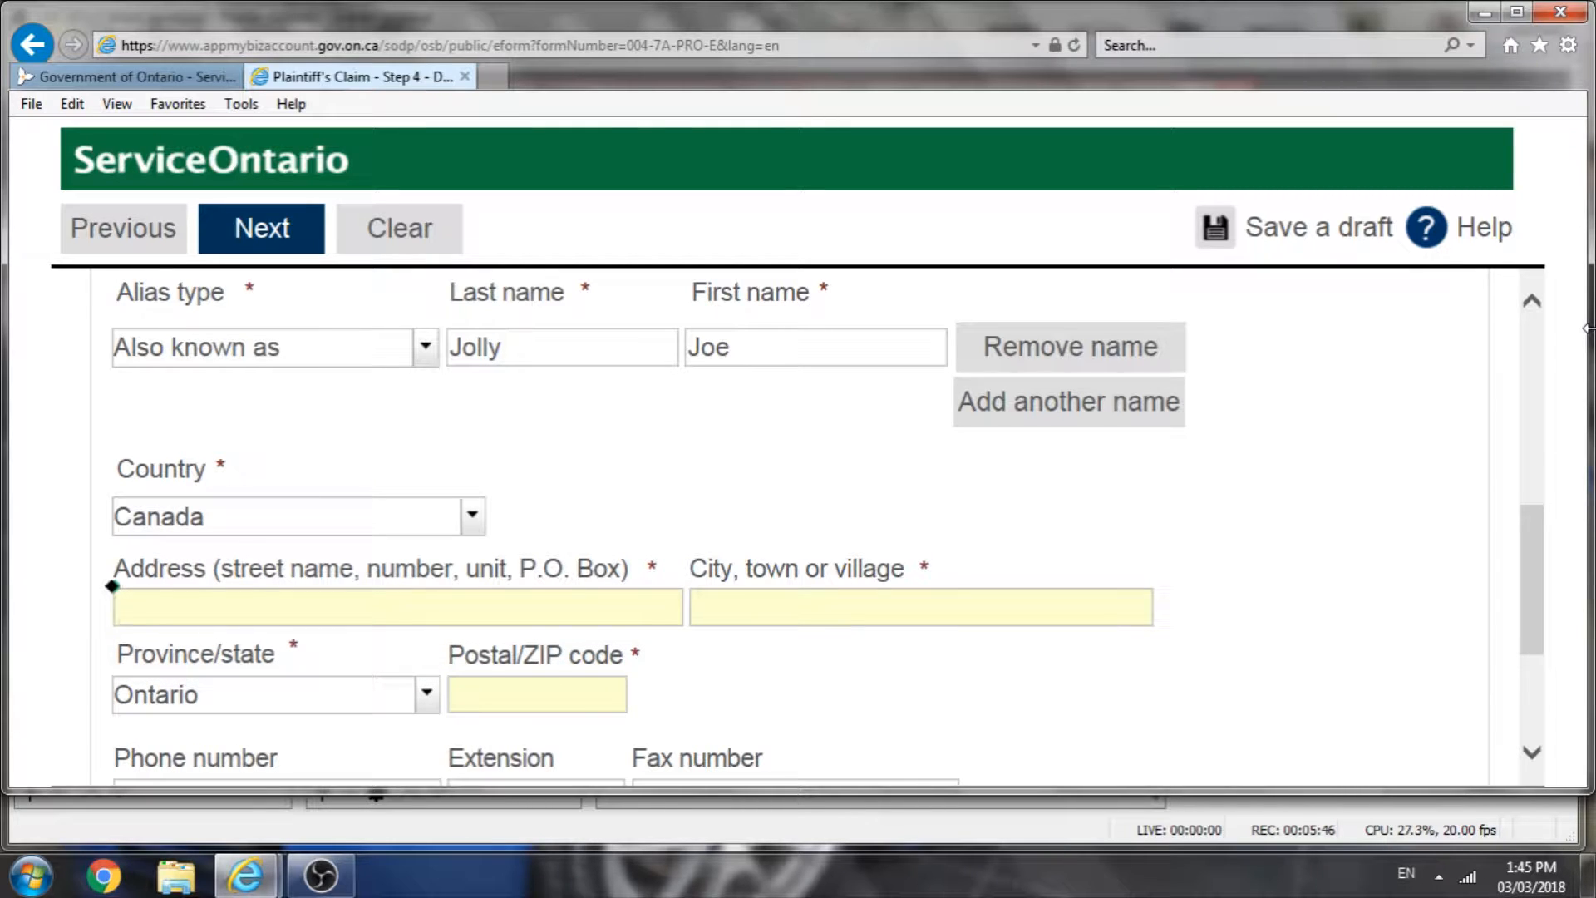
{"action": "type", "text": "100 Wholly Cow"}
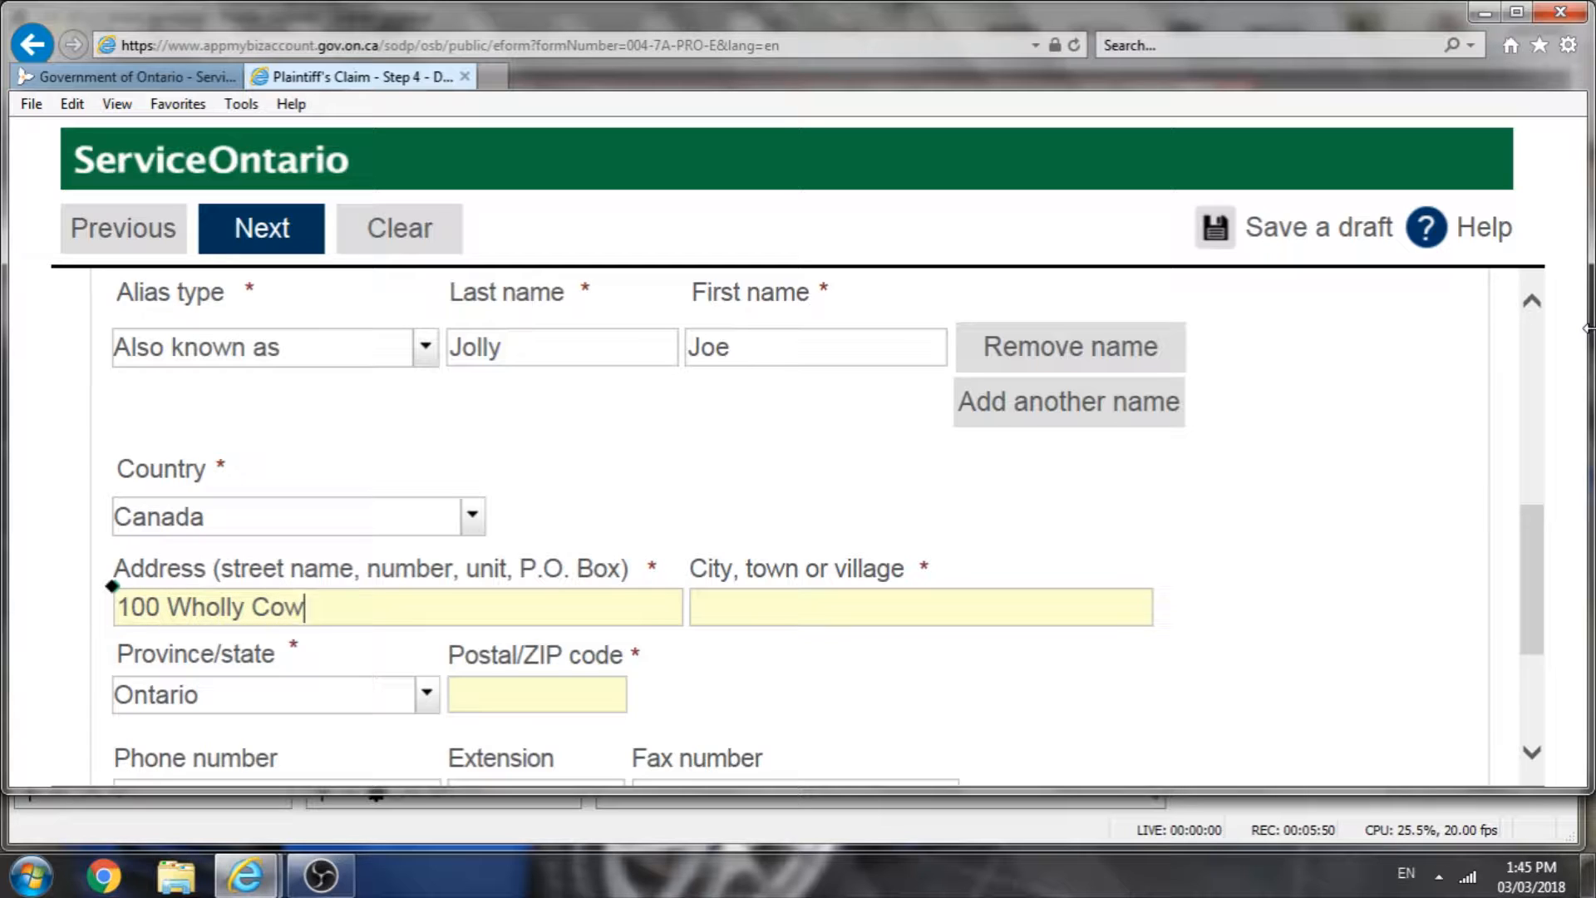
{"action": "type", "text": " Lane"}
Step: Enter Toronto as the second defendant's city and fill in the defendant's postal code
{"action": "left_click", "coordinate": [835, 615]}
{"action": "type", "text": "T"}
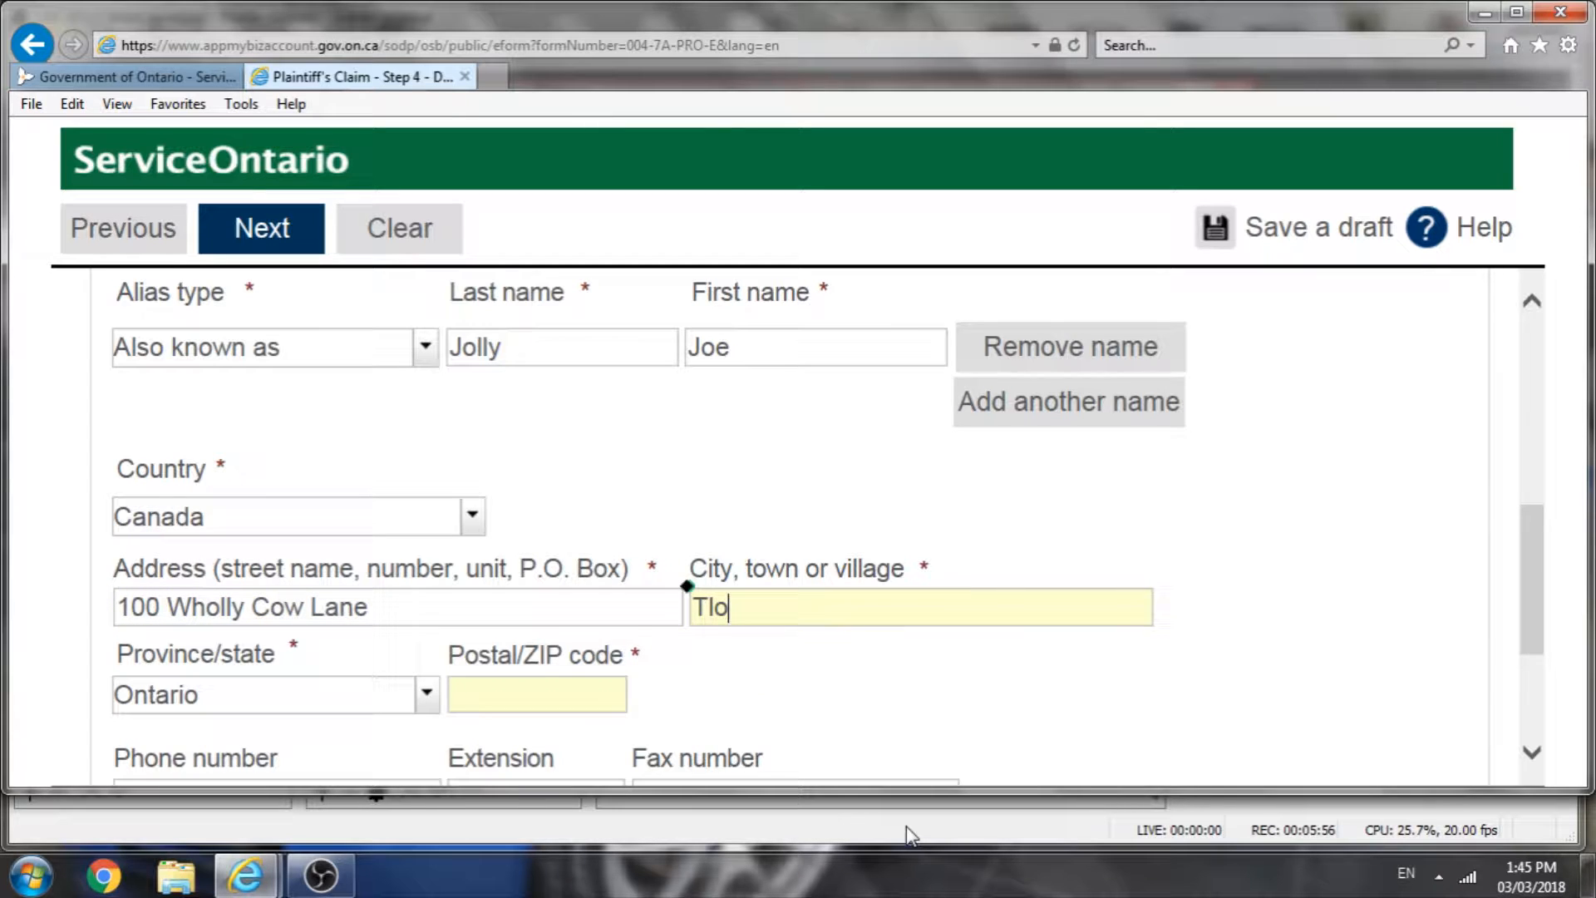
{"action": "type", "text": "oronto"}
{"action": "left_click", "coordinate": [613, 697]}
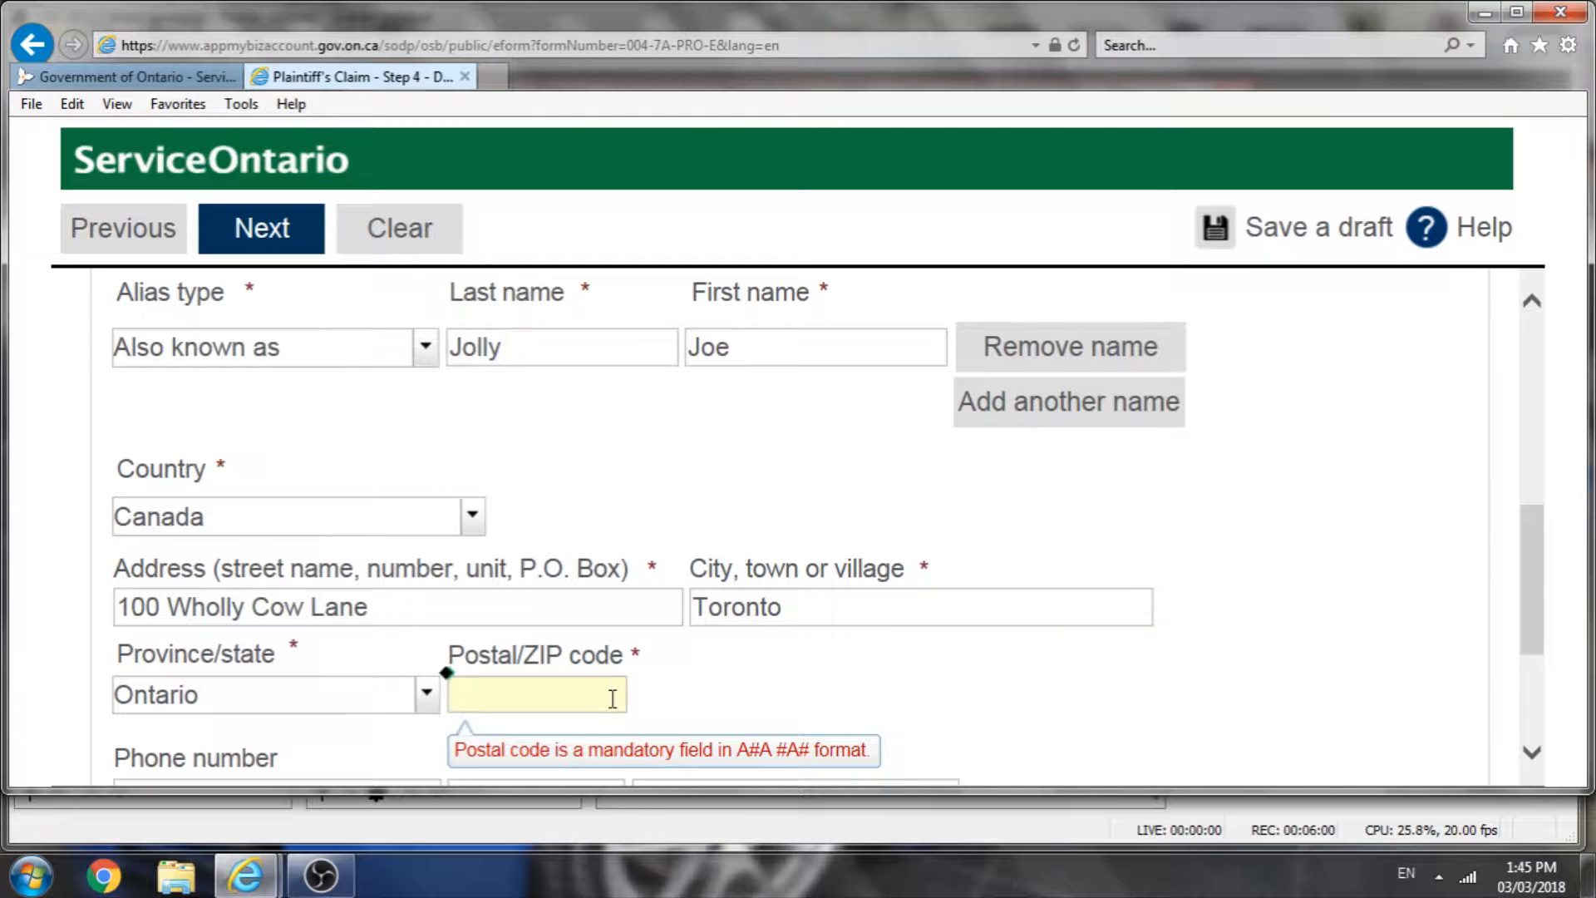
{"action": "type", "text": "M1F 2K"}
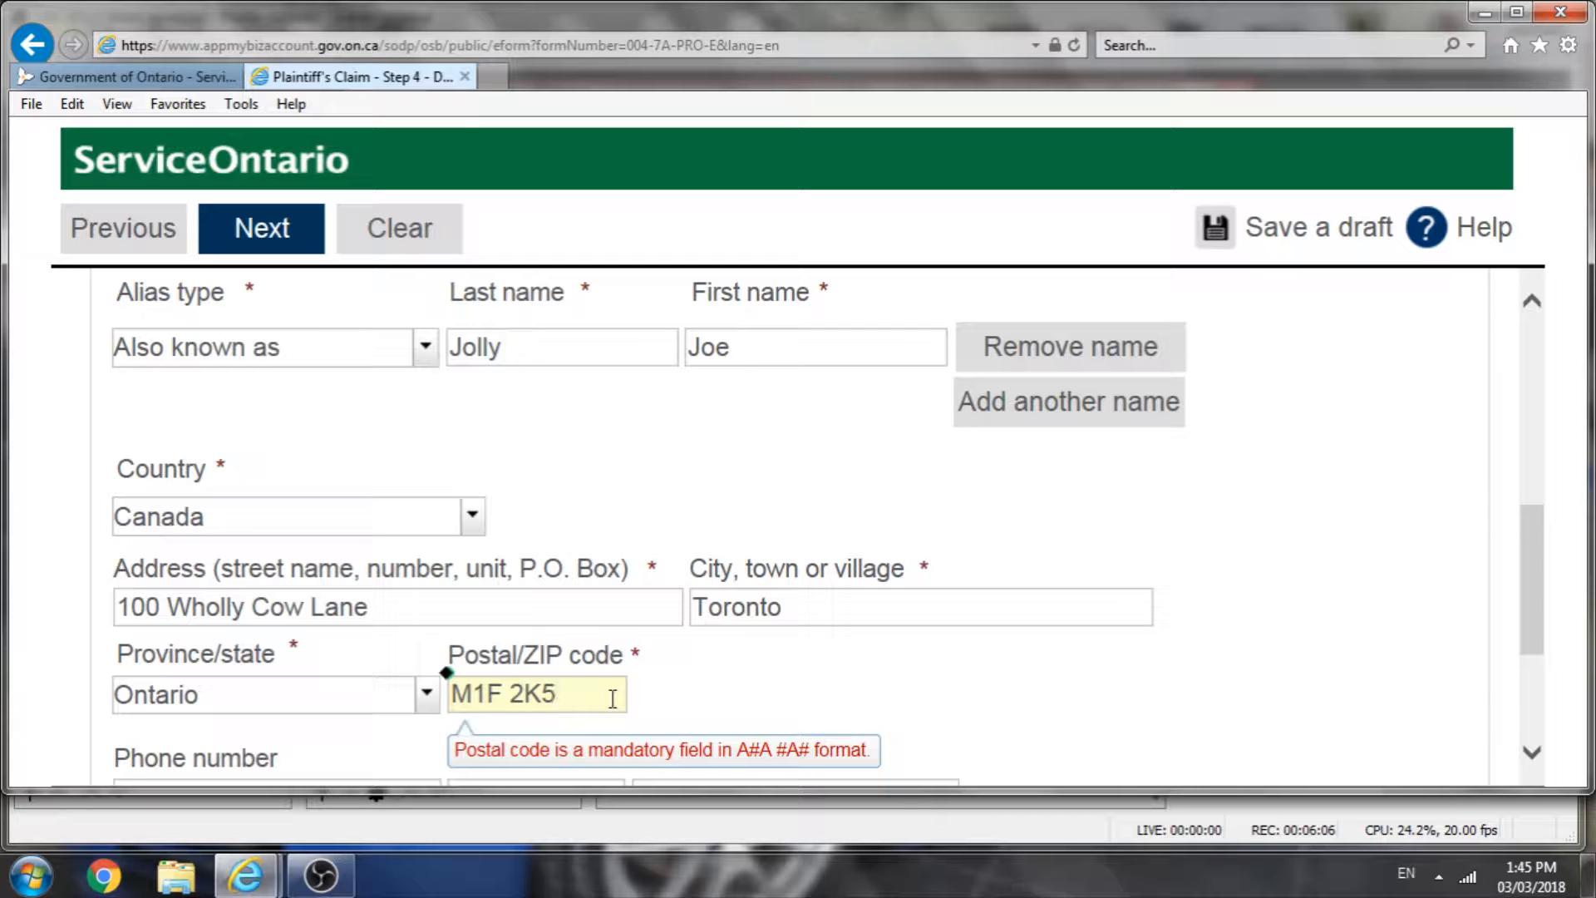
{"action": "type", "text": "8"}
Step: Continue to the next step of the claim form
{"action": "scroll", "coordinate": [653, 650], "scroll_direction": "down", "scroll_amount": 3}
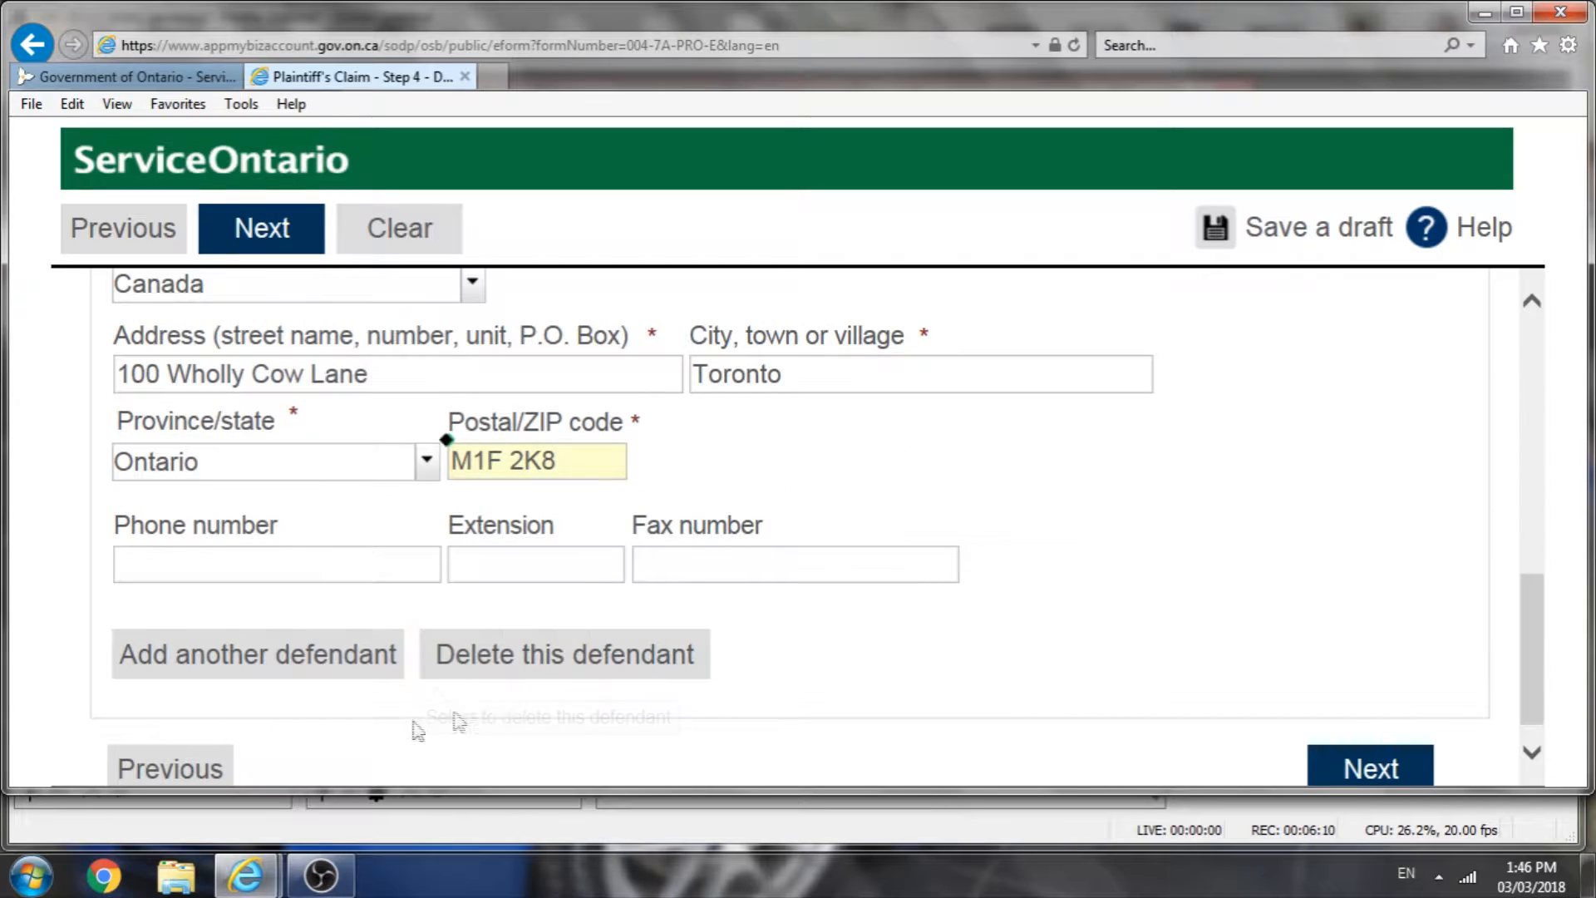
{"action": "scroll", "coordinate": [398, 705], "scroll_direction": "down", "scroll_amount": 1}
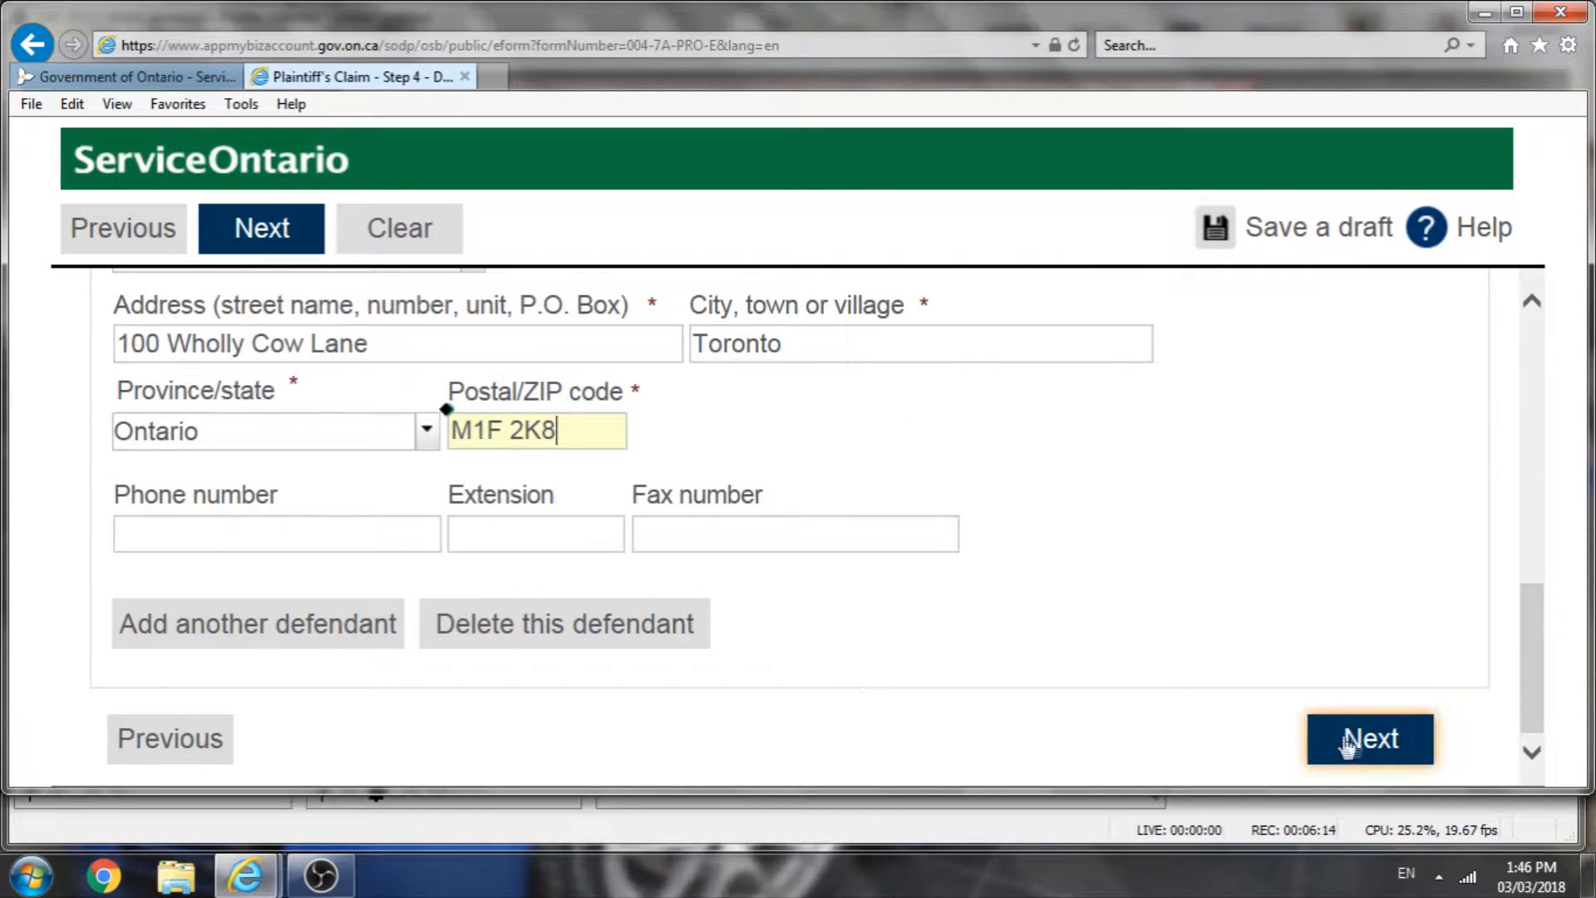
{"action": "left_click", "coordinate": [1380, 743]}
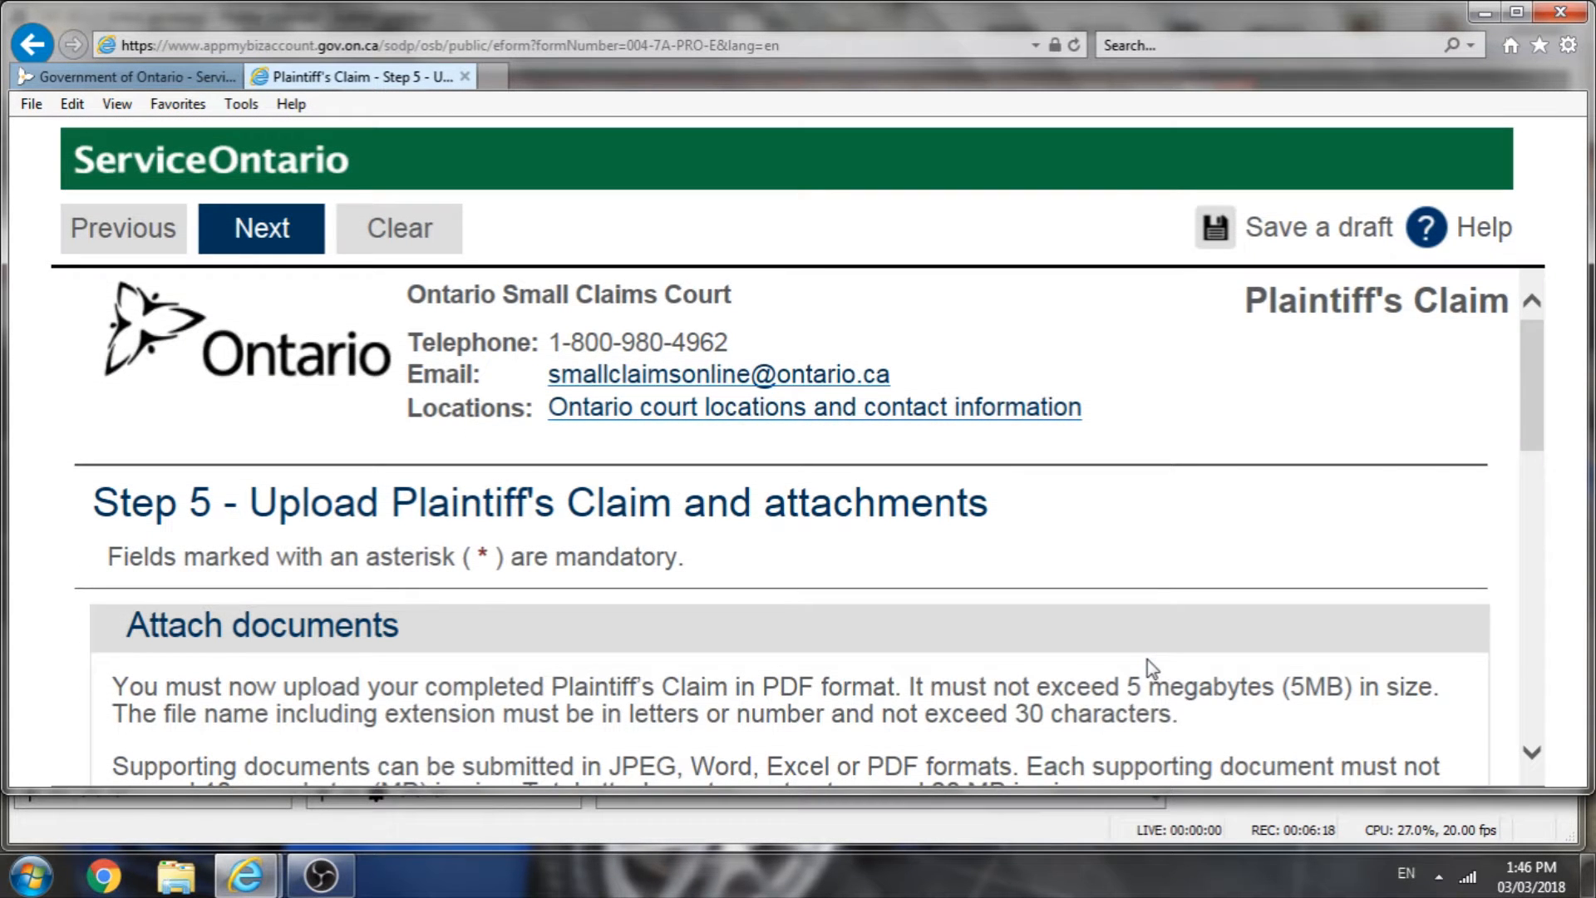
Step: Upload Scan1.PDF from the Desktop as the Plaintiff's Claim PDF attachment
{"action": "scroll", "coordinate": [1151, 654], "scroll_direction": "down", "scroll_amount": 1}
{"action": "scroll", "coordinate": [1199, 649], "scroll_direction": "down", "scroll_amount": 5}
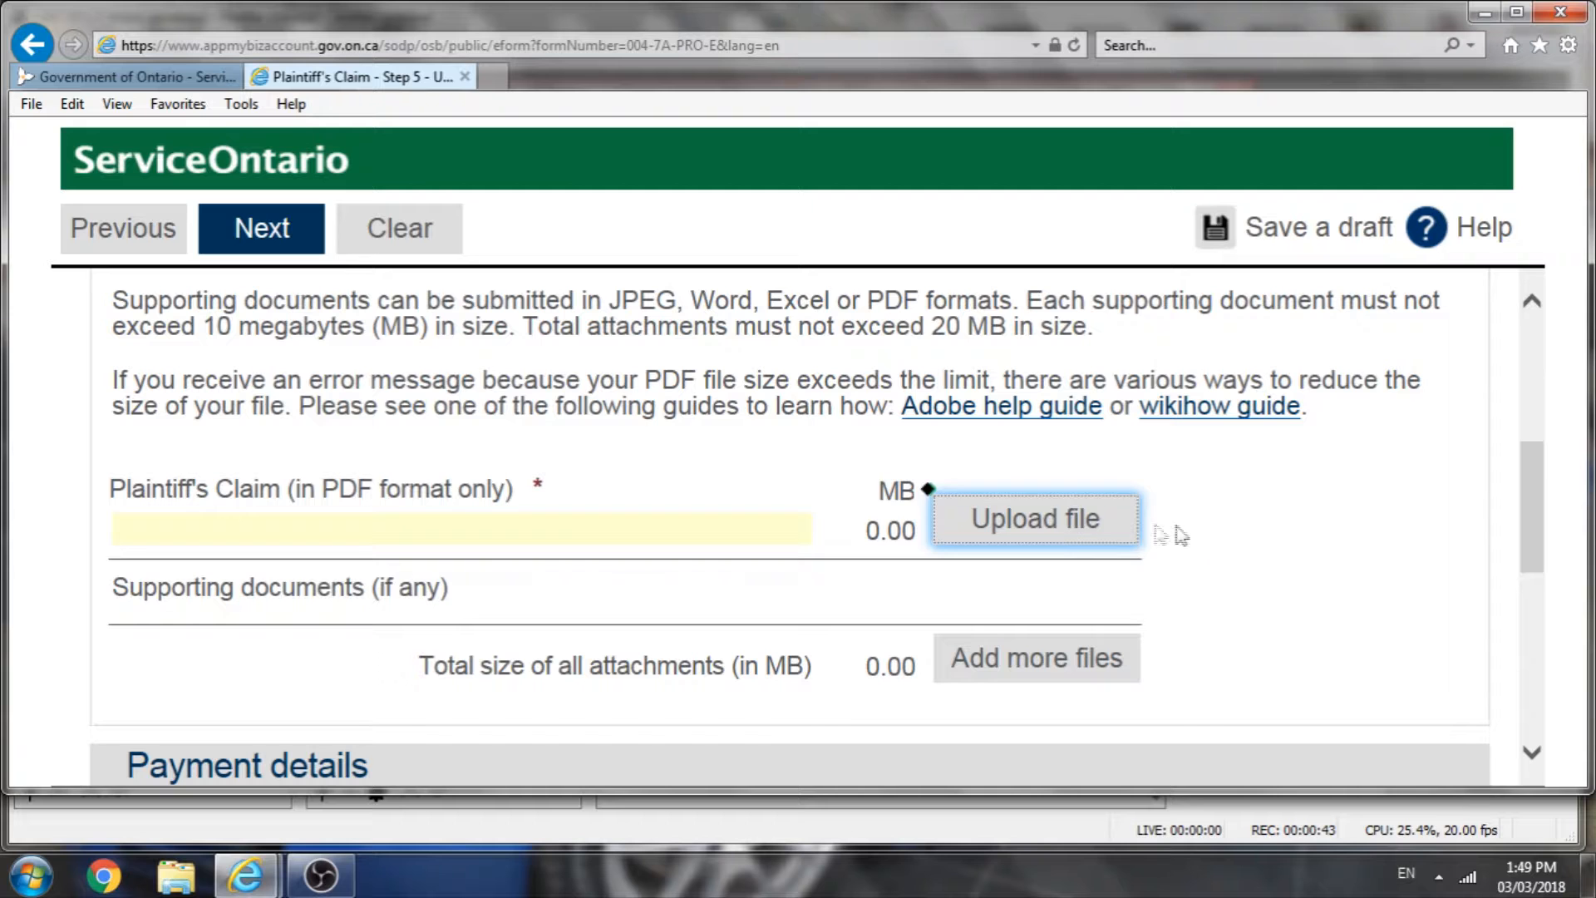
{"action": "left_click", "coordinate": [1026, 522]}
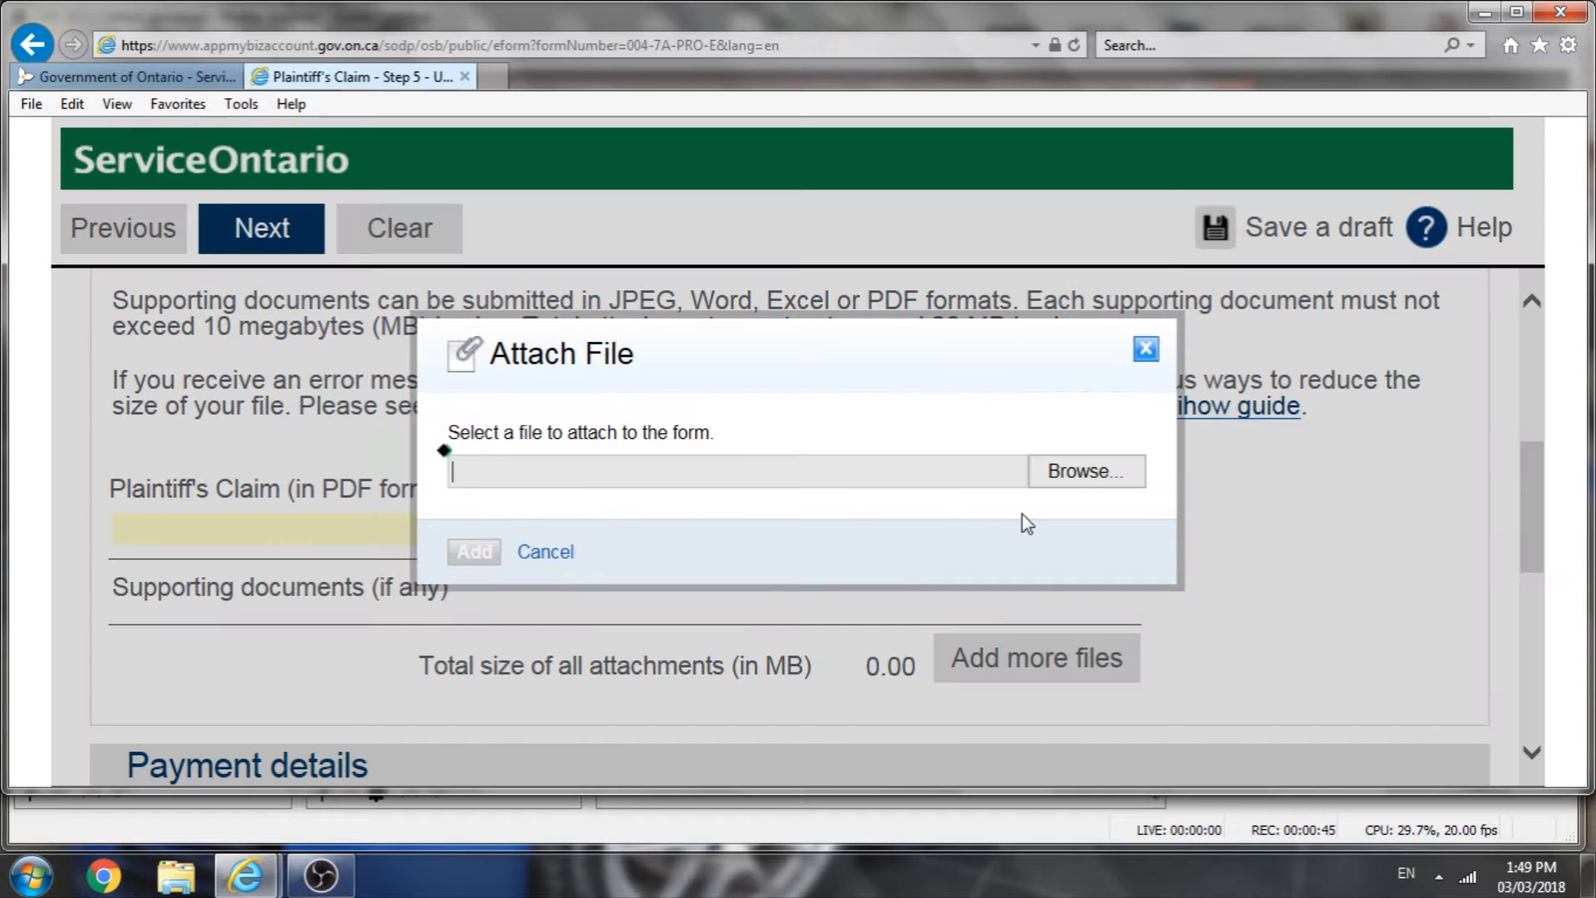
{"action": "left_click", "coordinate": [1081, 473]}
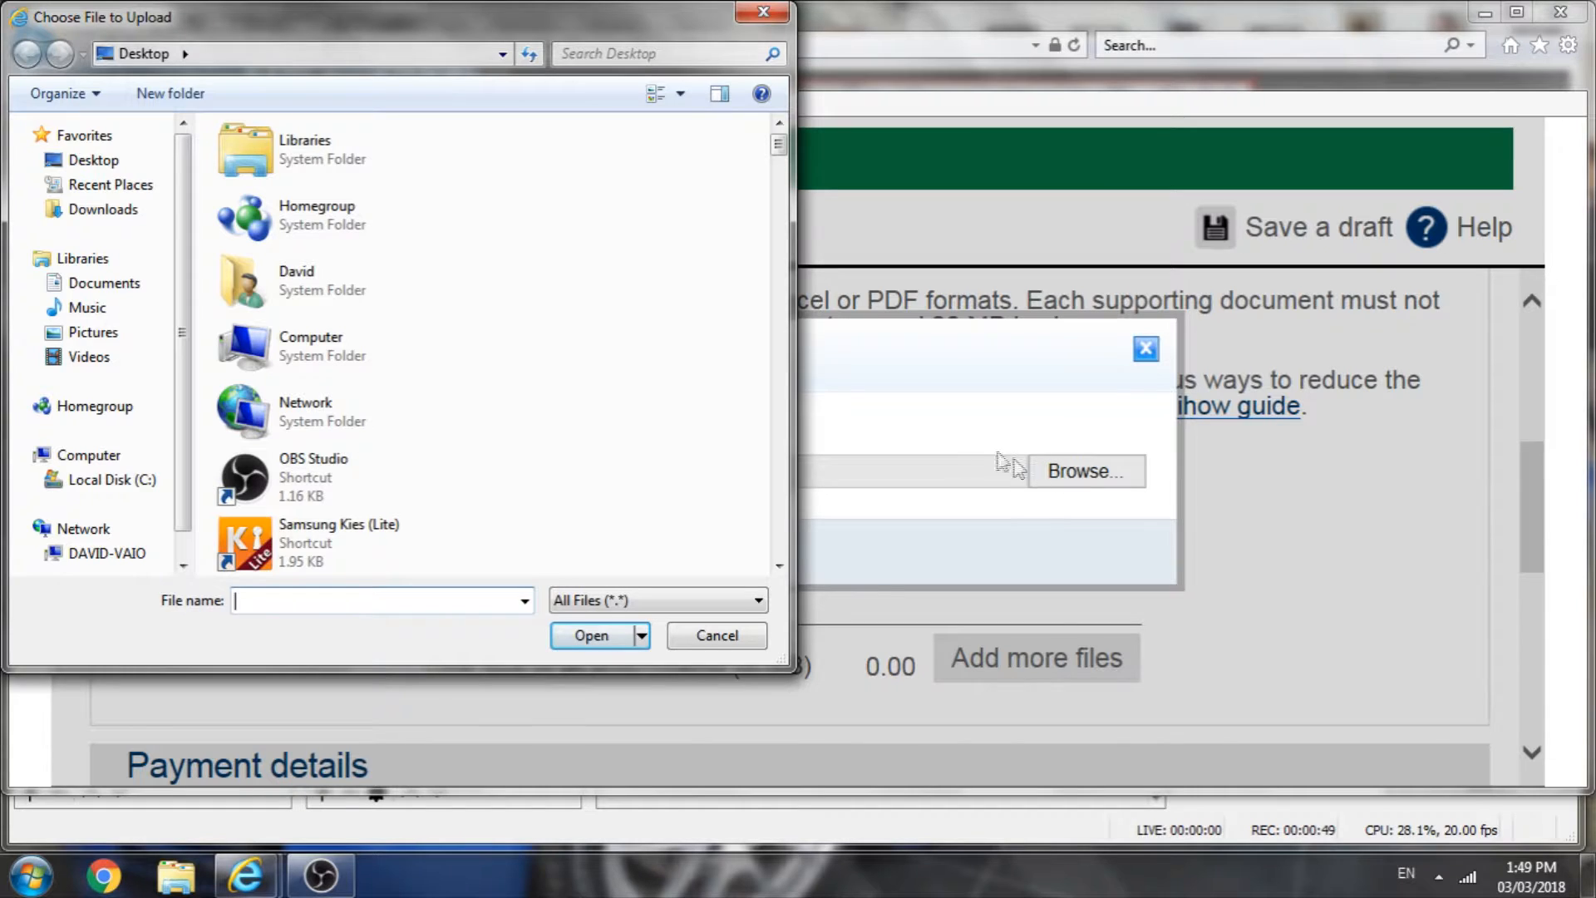
{"action": "left_click_drag", "start_coordinate": [779, 158], "coordinate": [769, 570]}
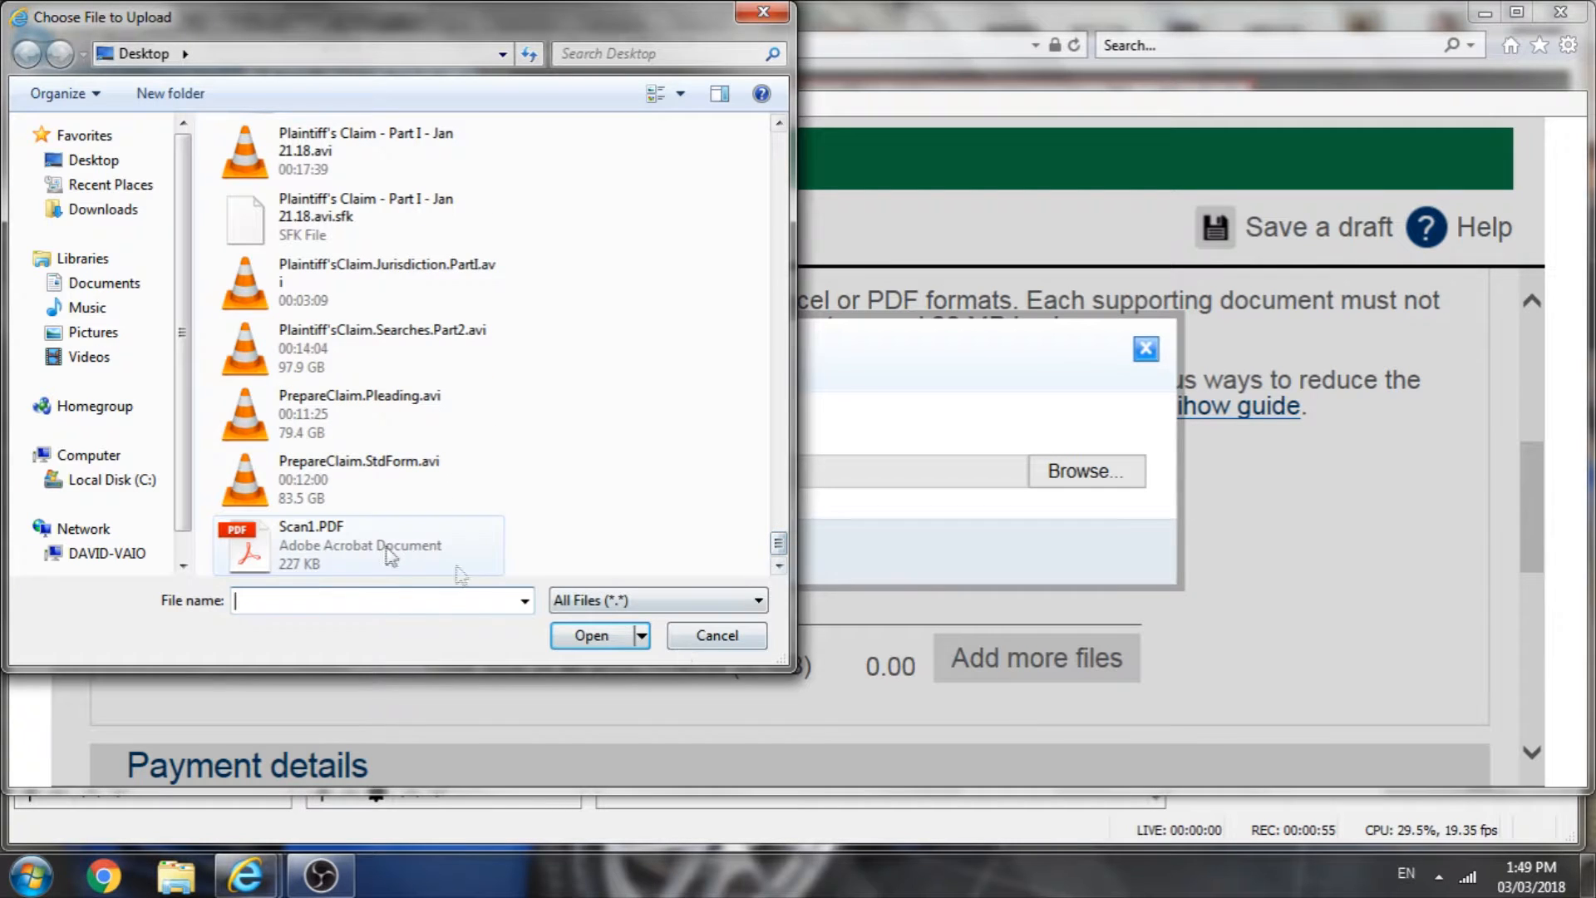
{"action": "left_click", "coordinate": [380, 547]}
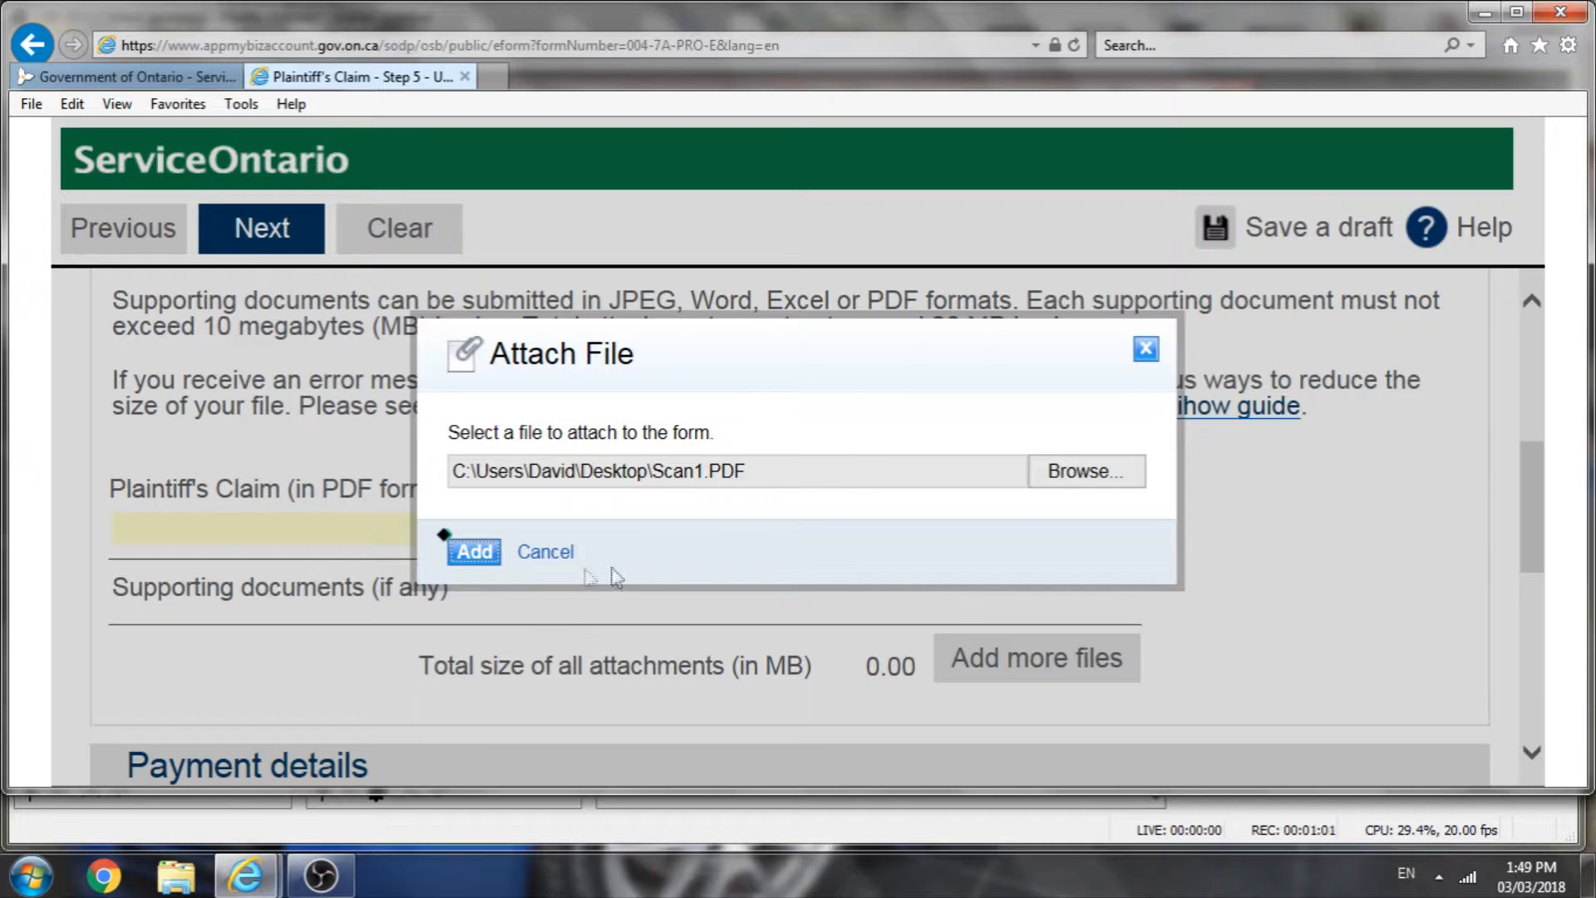
{"action": "left_click", "coordinate": [472, 564]}
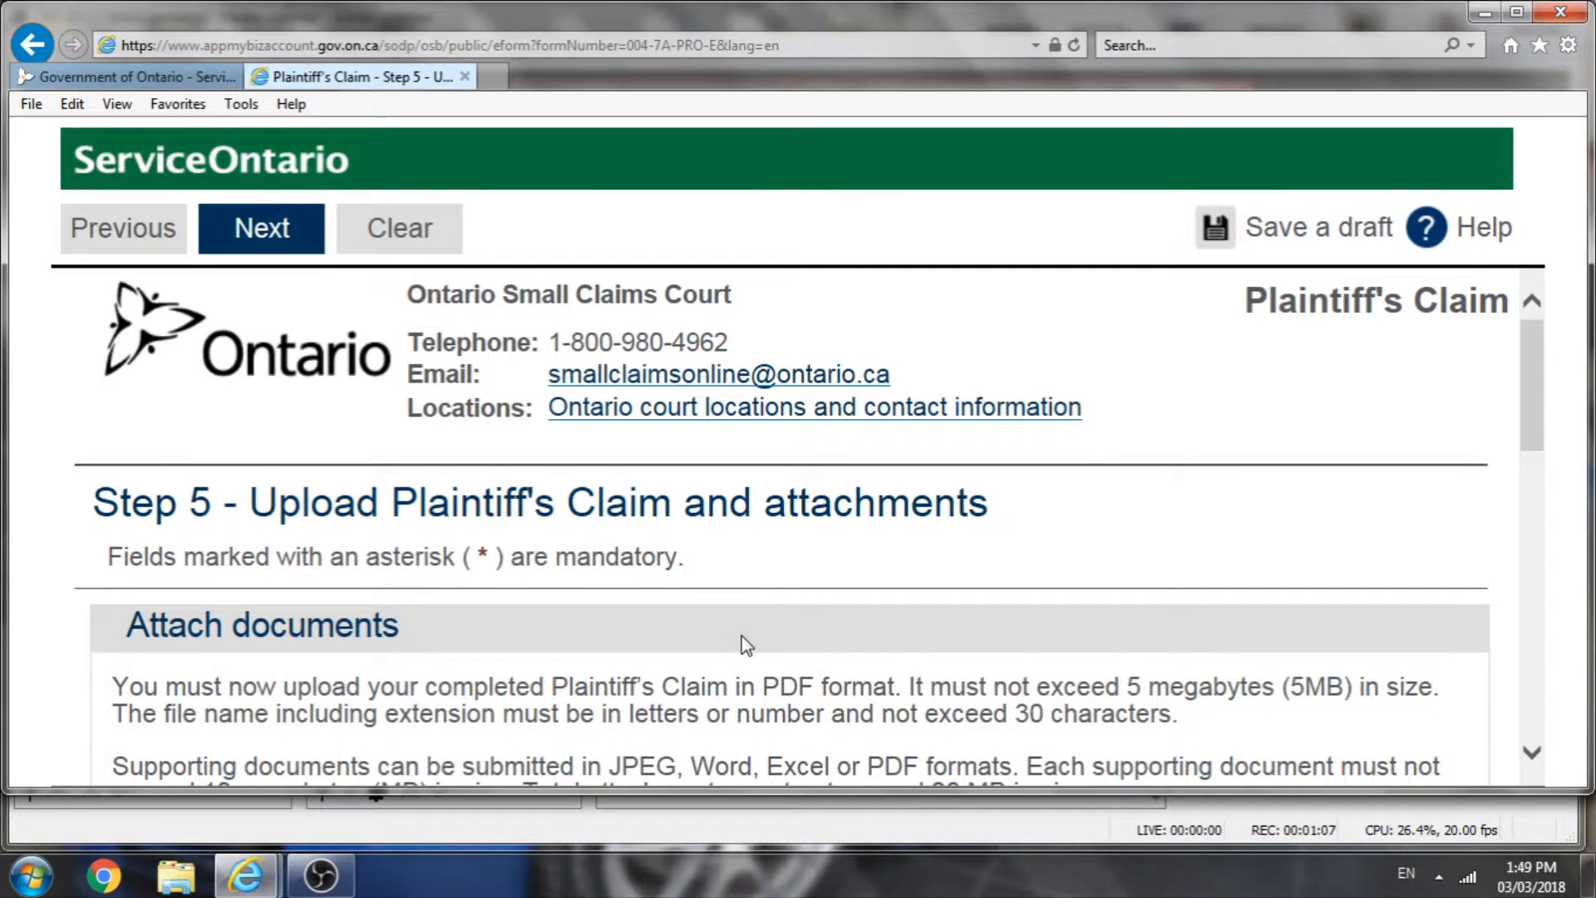
Step: Answer No to whether any plaintiff has filed more than 10 claims at this court location this year
{"action": "scroll", "coordinate": [753, 619], "scroll_direction": "down", "scroll_amount": 5}
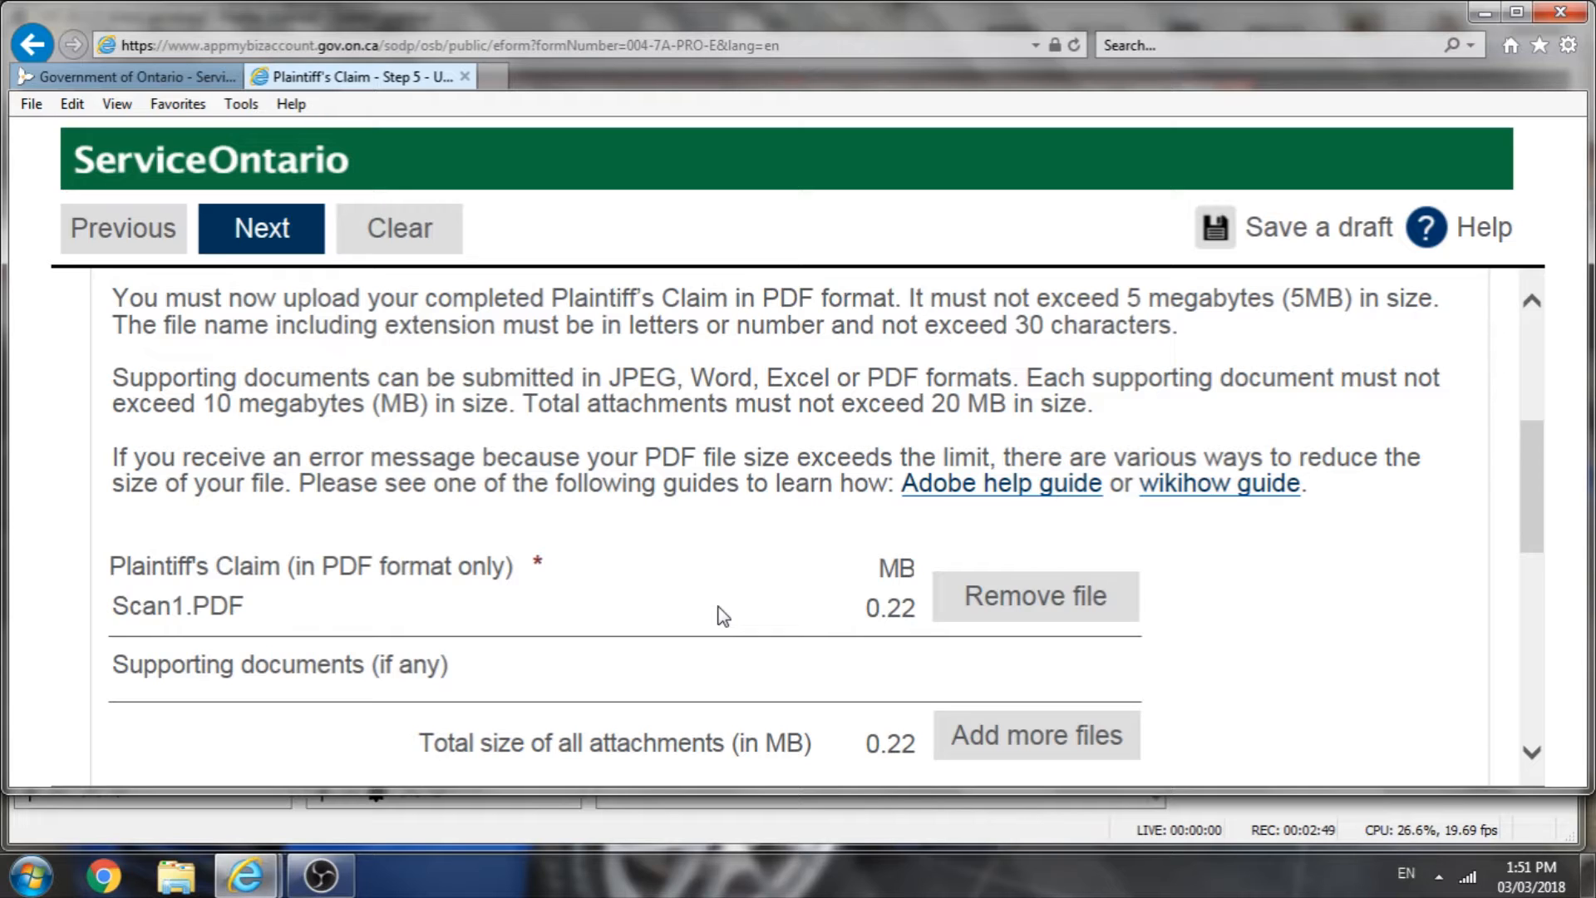
{"action": "scroll", "coordinate": [720, 616], "scroll_direction": "down", "scroll_amount": 5}
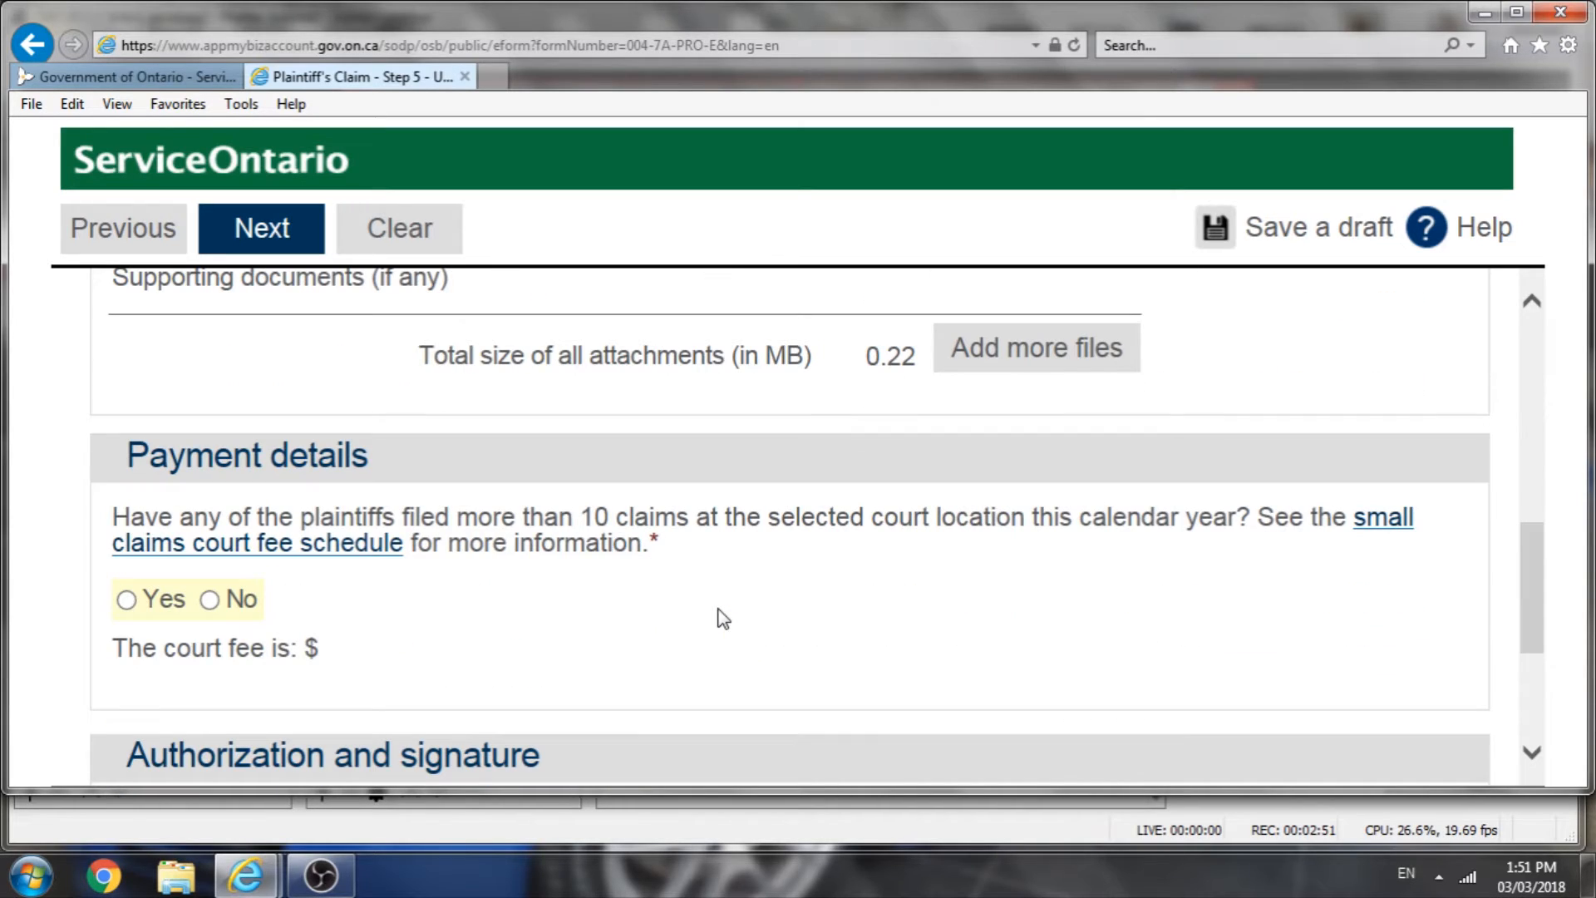
{"action": "scroll", "coordinate": [727, 613], "scroll_direction": "up", "scroll_amount": 3}
{"action": "scroll", "coordinate": [698, 470], "scroll_direction": "down", "scroll_amount": 2}
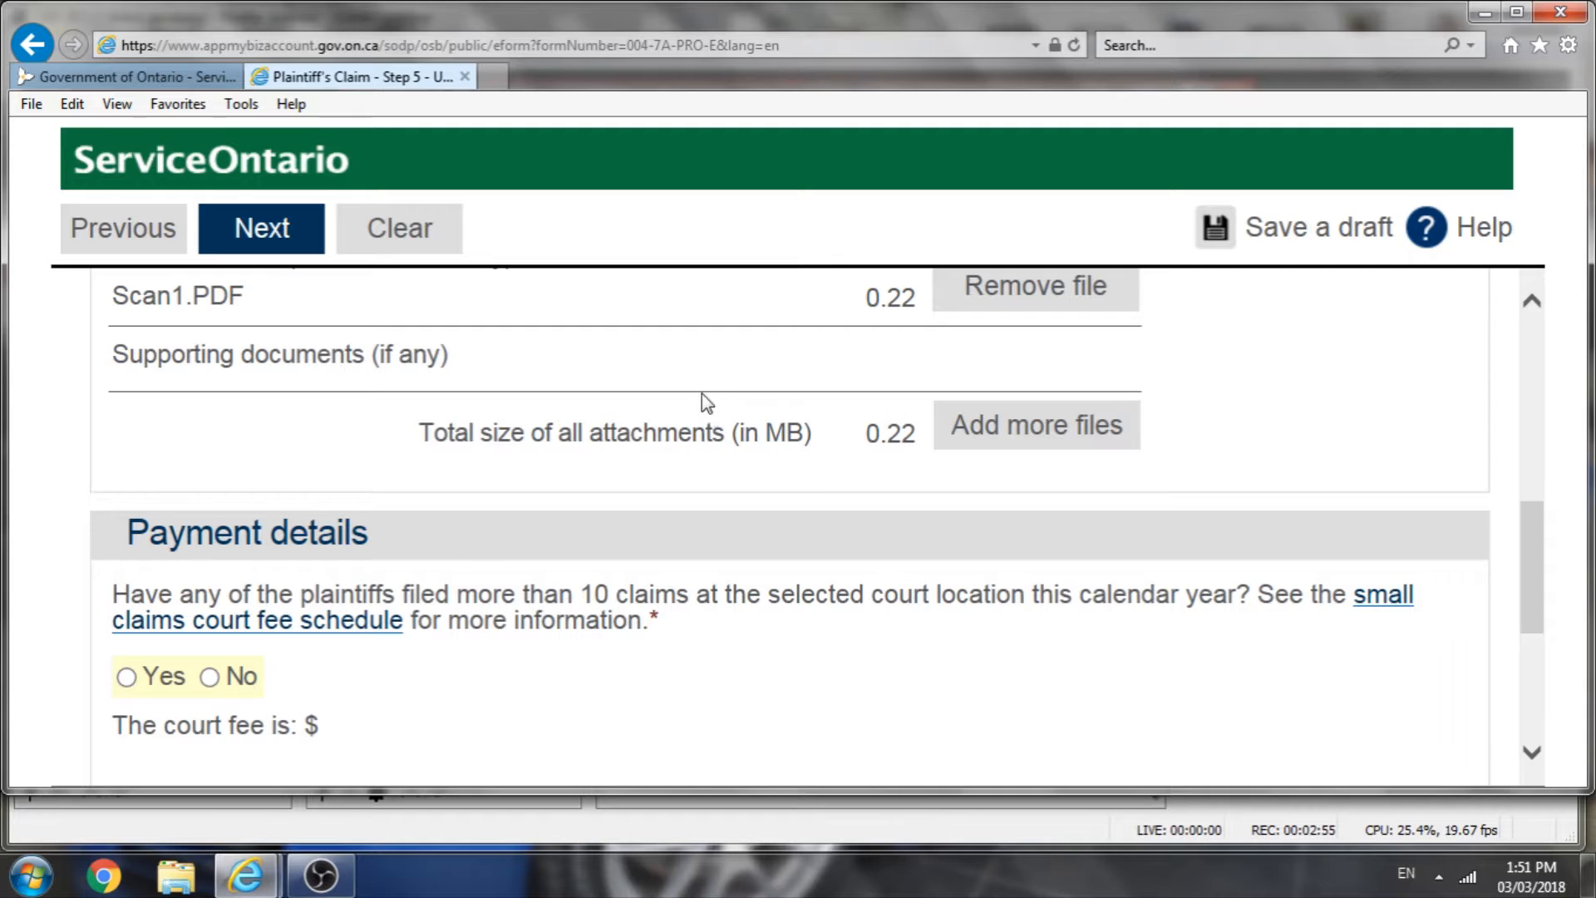
{"action": "scroll", "coordinate": [725, 584], "scroll_direction": "down", "scroll_amount": 2}
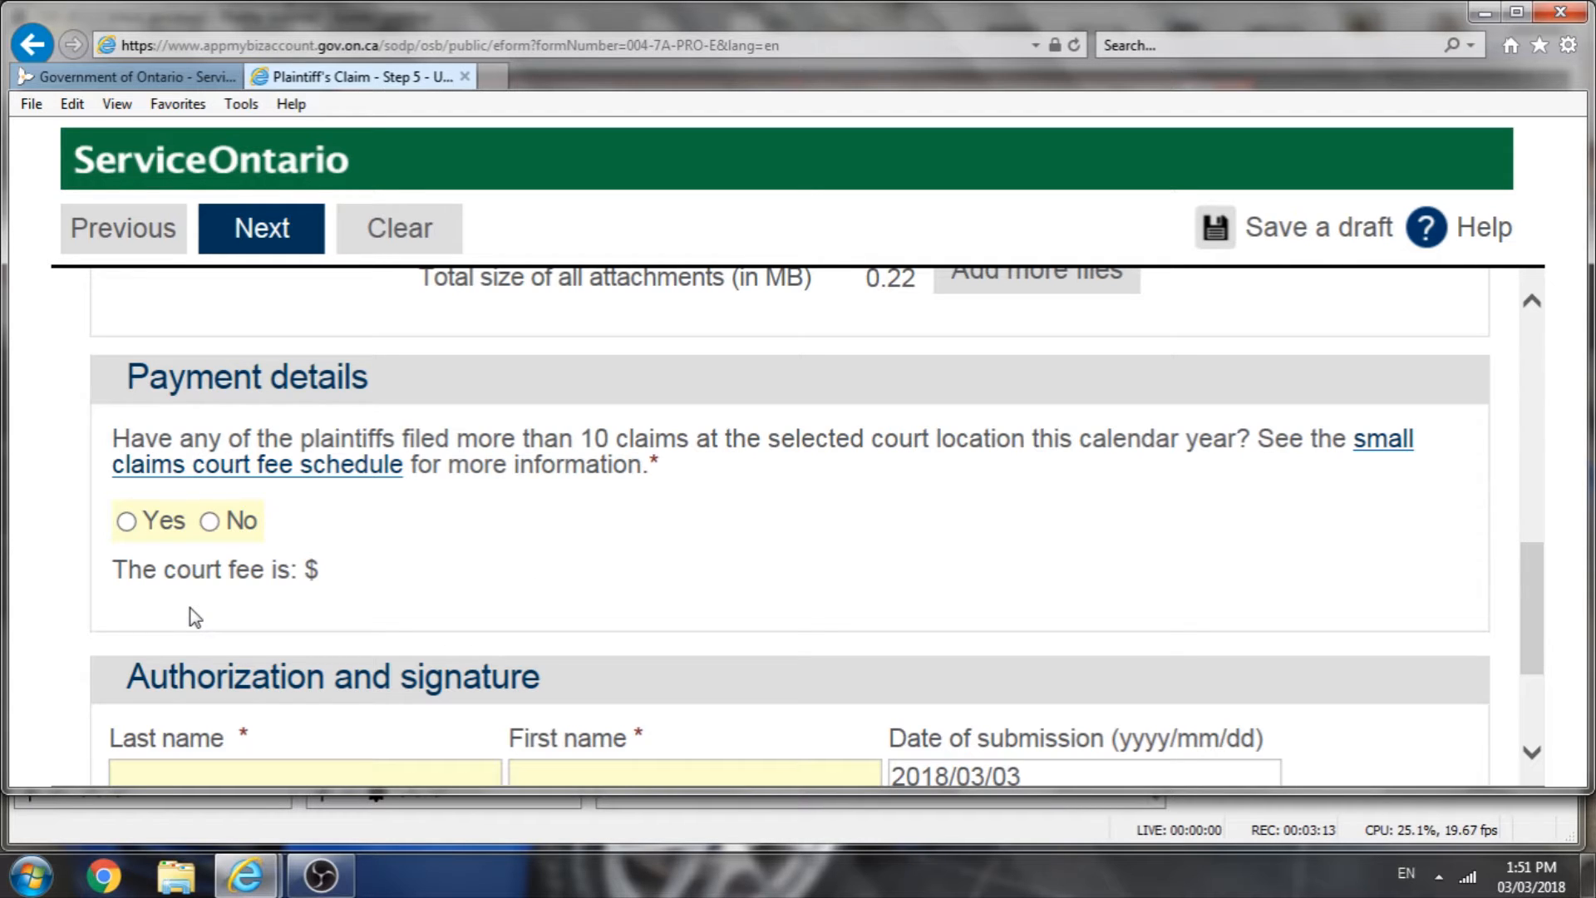
{"action": "left_click", "coordinate": [127, 522]}
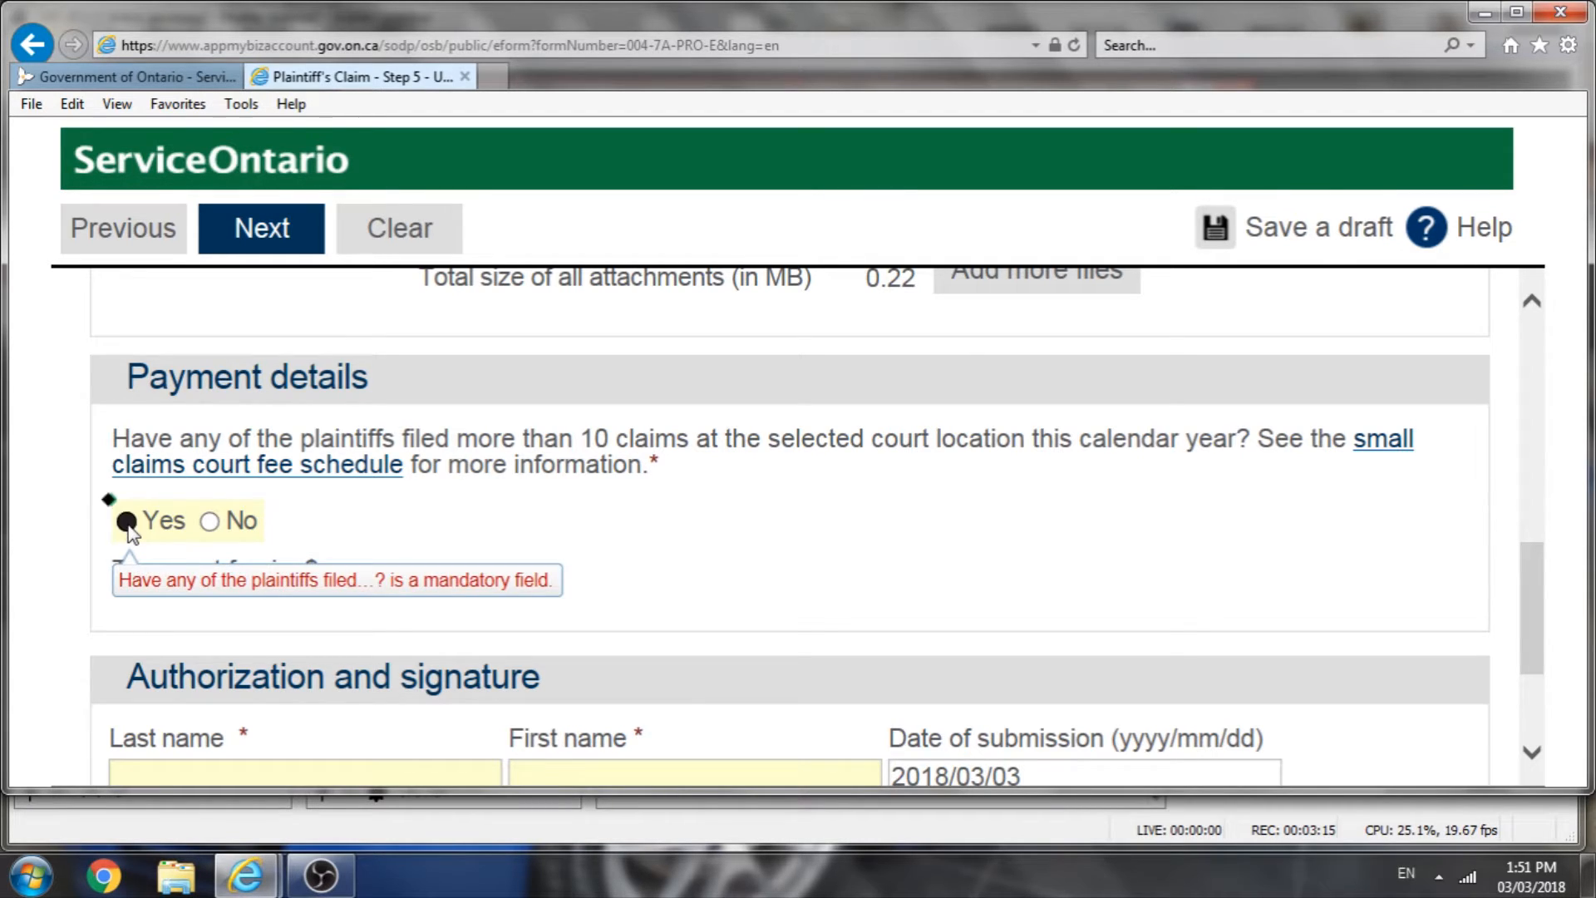
{"action": "left_click", "coordinate": [209, 522]}
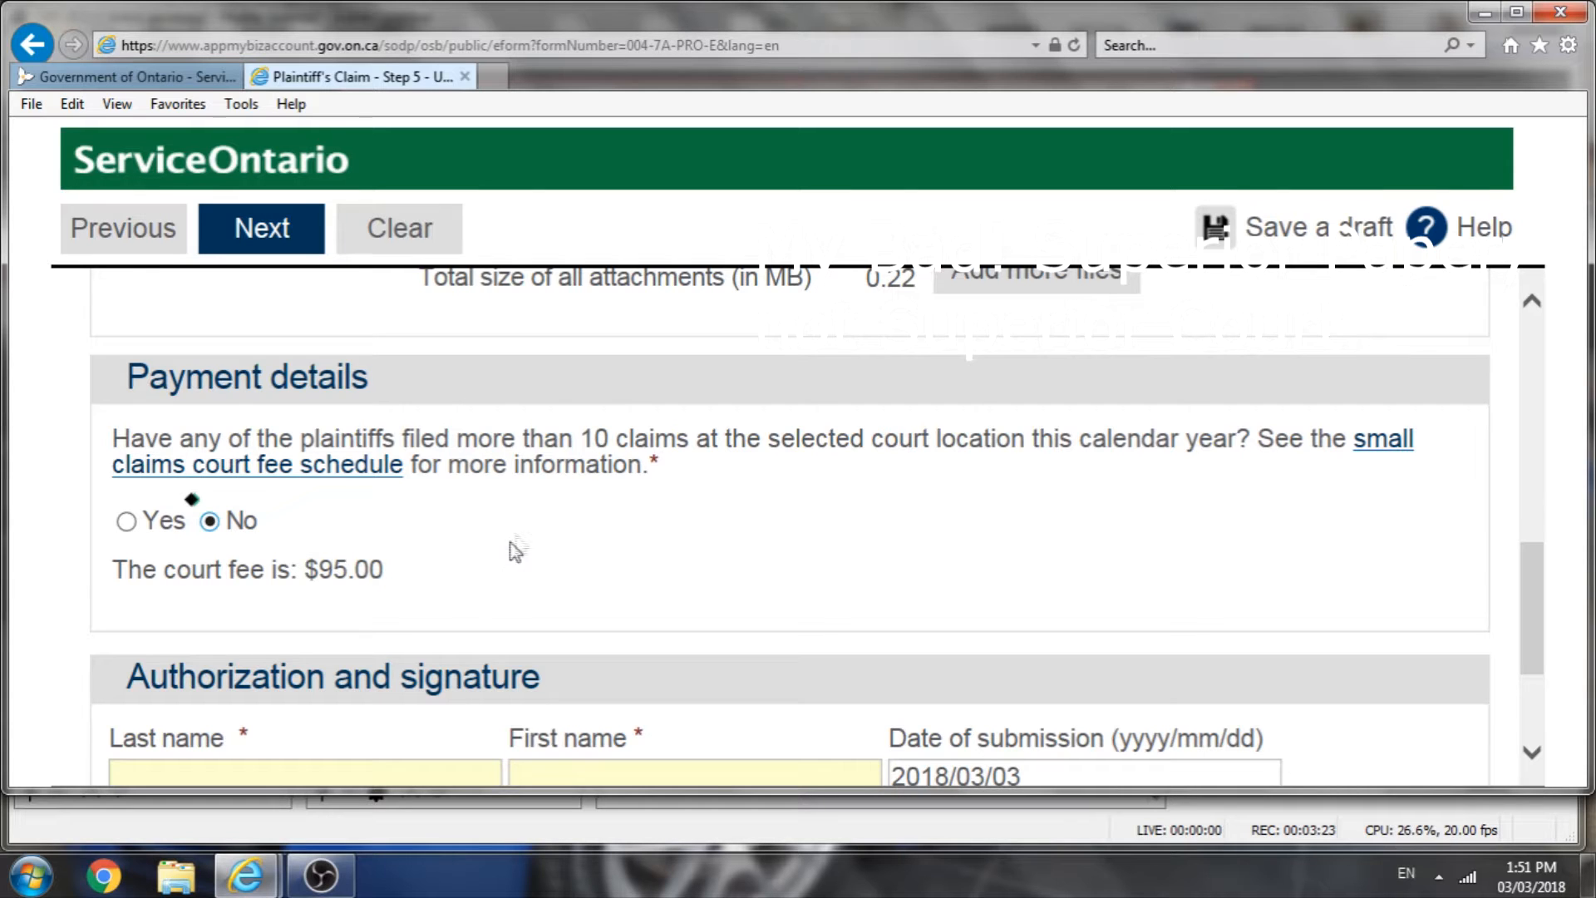
Step: Enter the signer's last name and first name in the authorization and signature section
{"action": "scroll", "coordinate": [510, 552], "scroll_direction": "down", "scroll_amount": 2}
{"action": "left_click", "coordinate": [331, 629]}
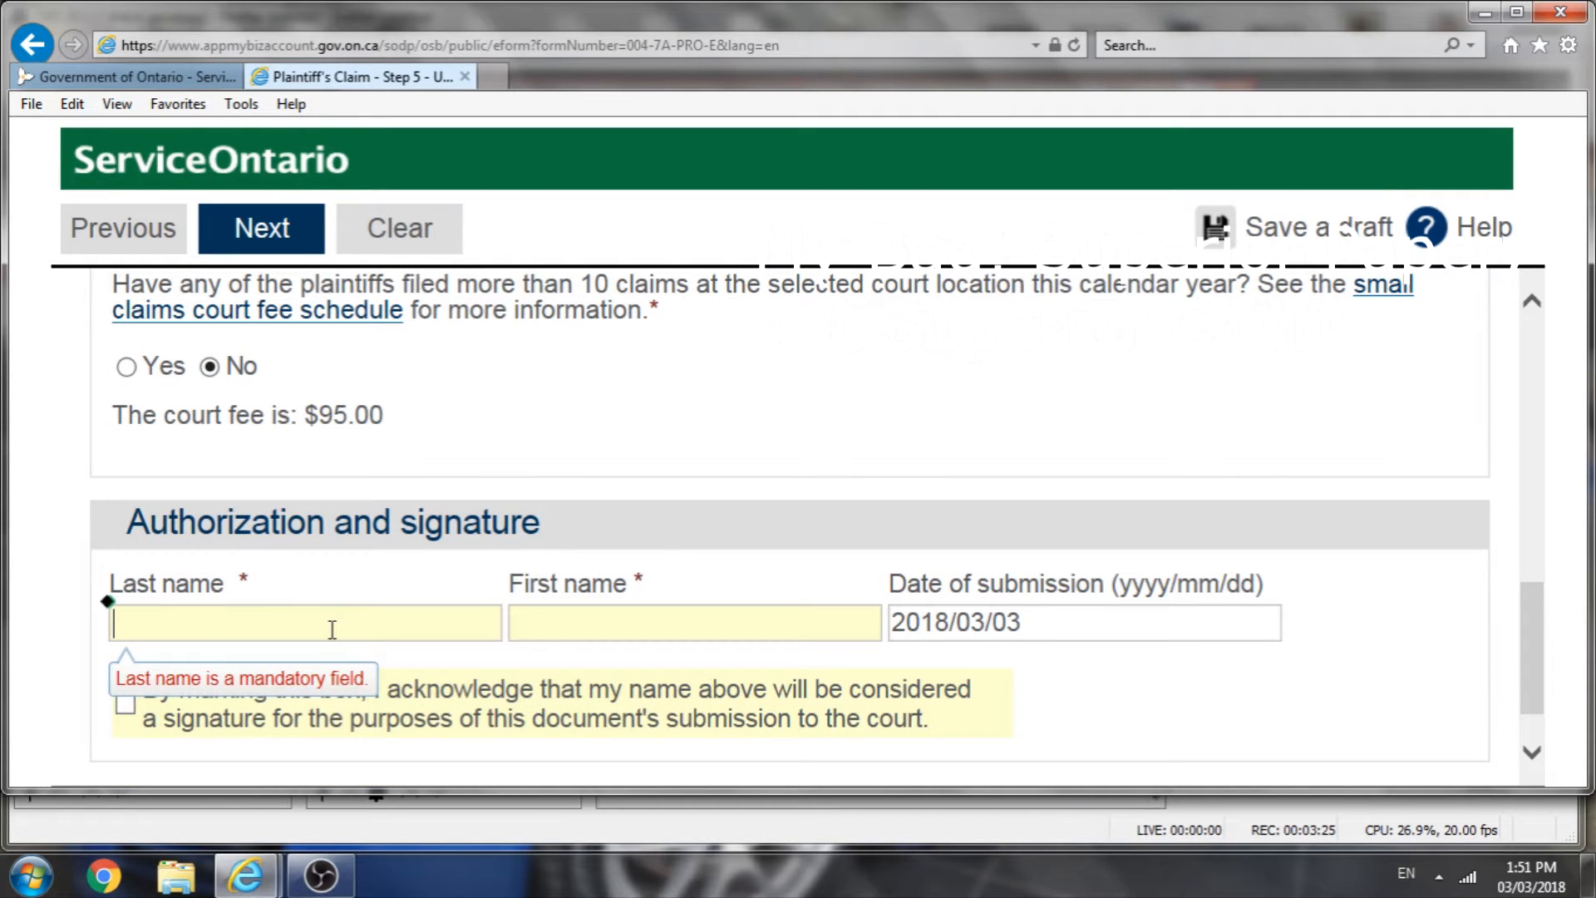
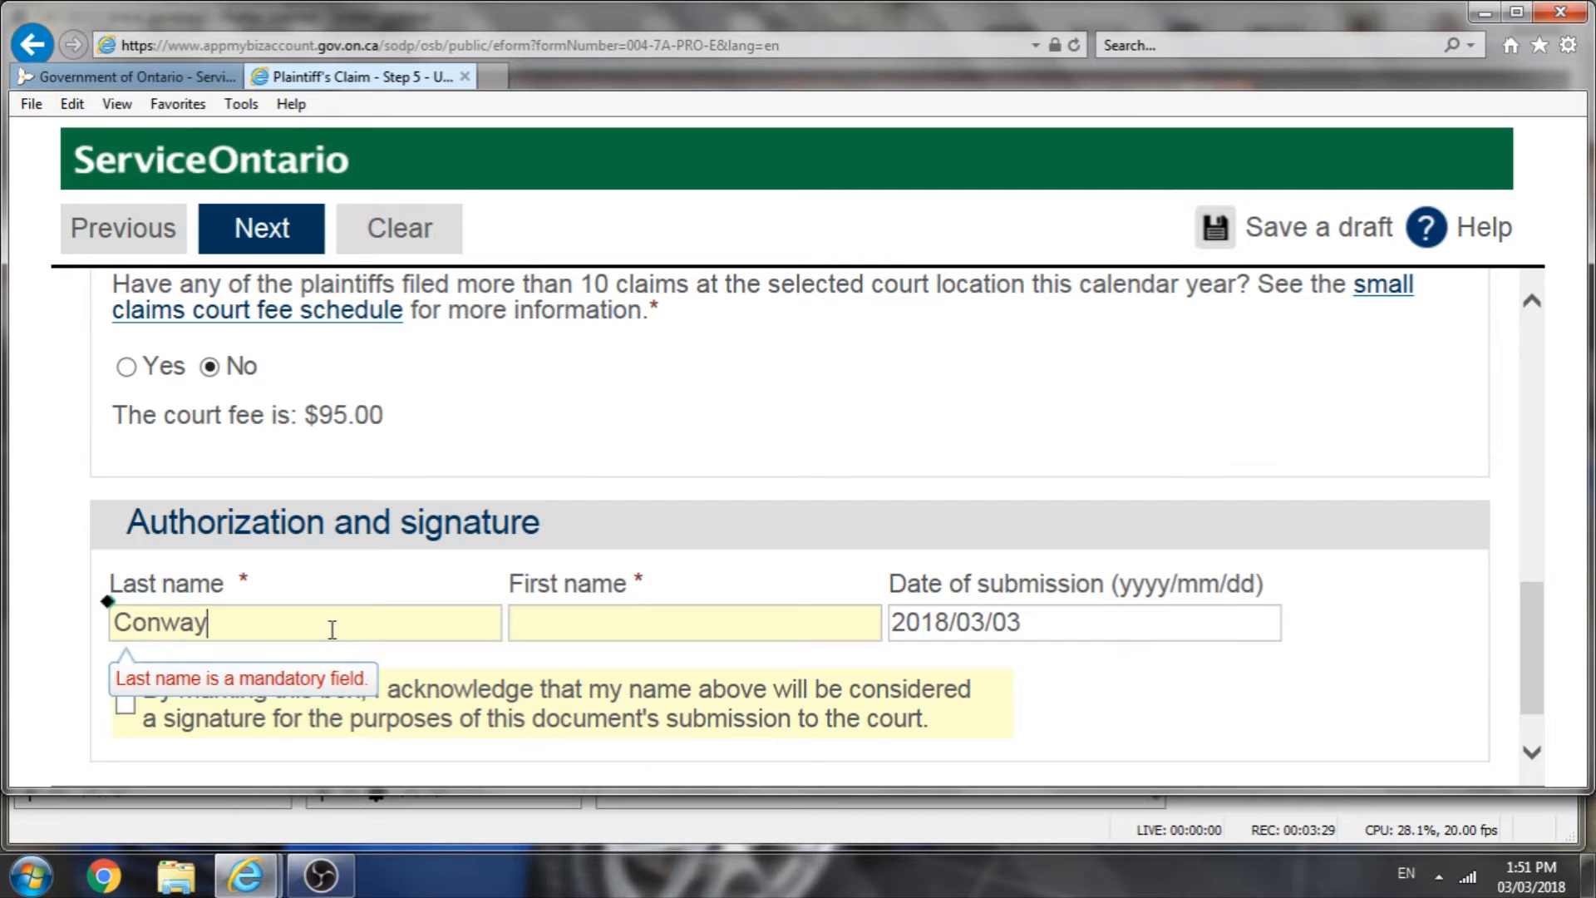
{"action": "left_click", "coordinate": [760, 625]}
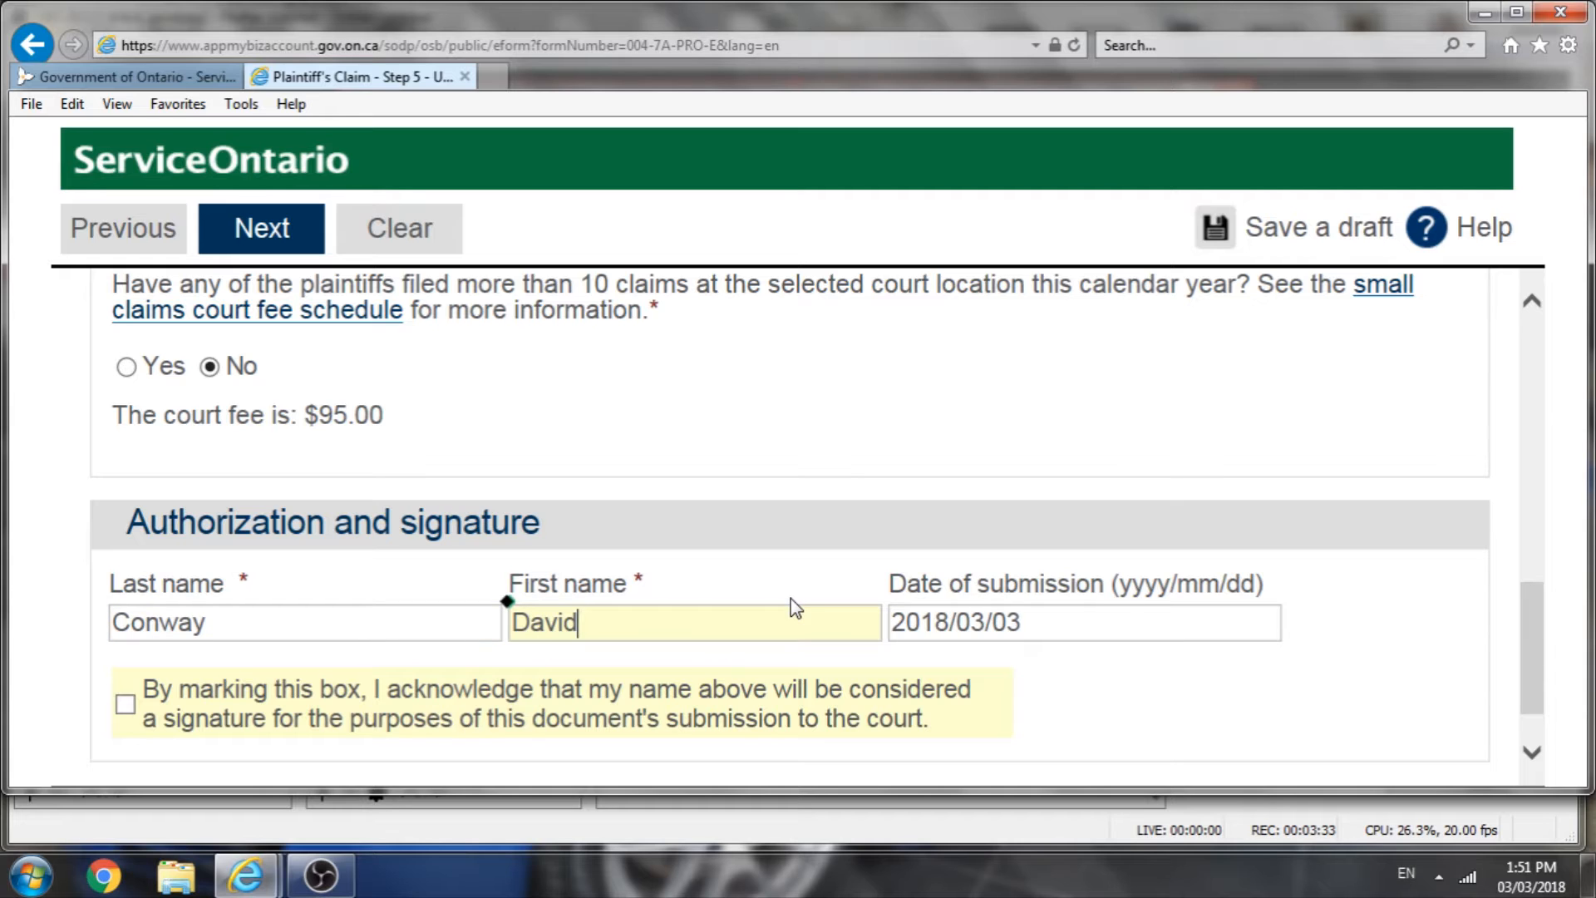
{"action": "scroll", "coordinate": [920, 657], "scroll_direction": "down", "scroll_amount": 1}
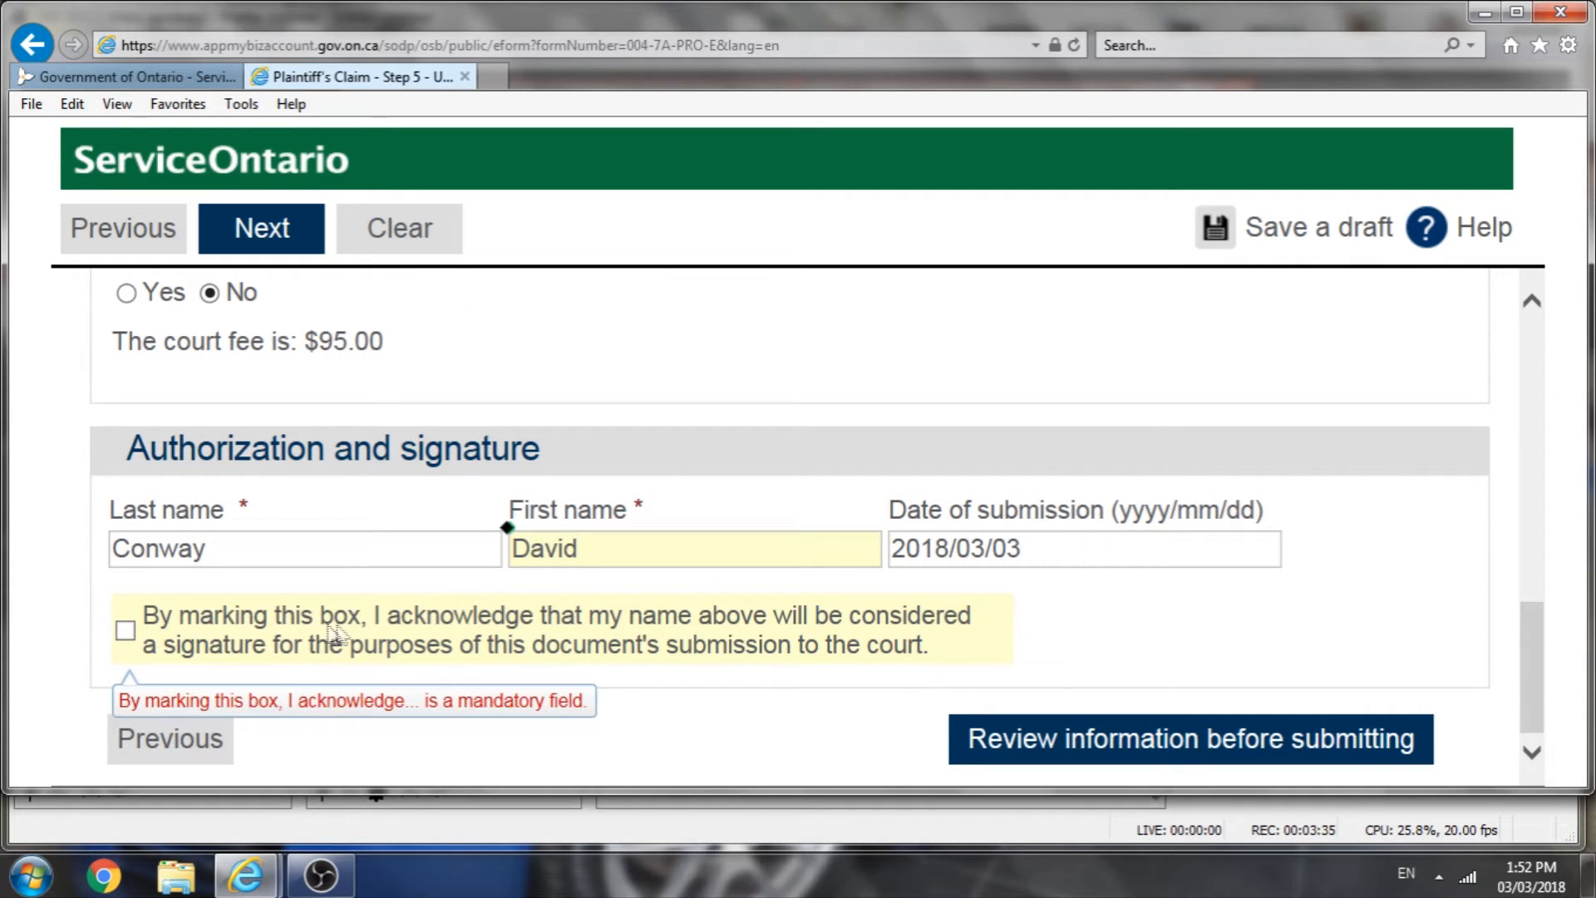
Step: Try to proceed to reviewing the claim information before submitting
{"action": "left_click", "coordinate": [122, 630]}
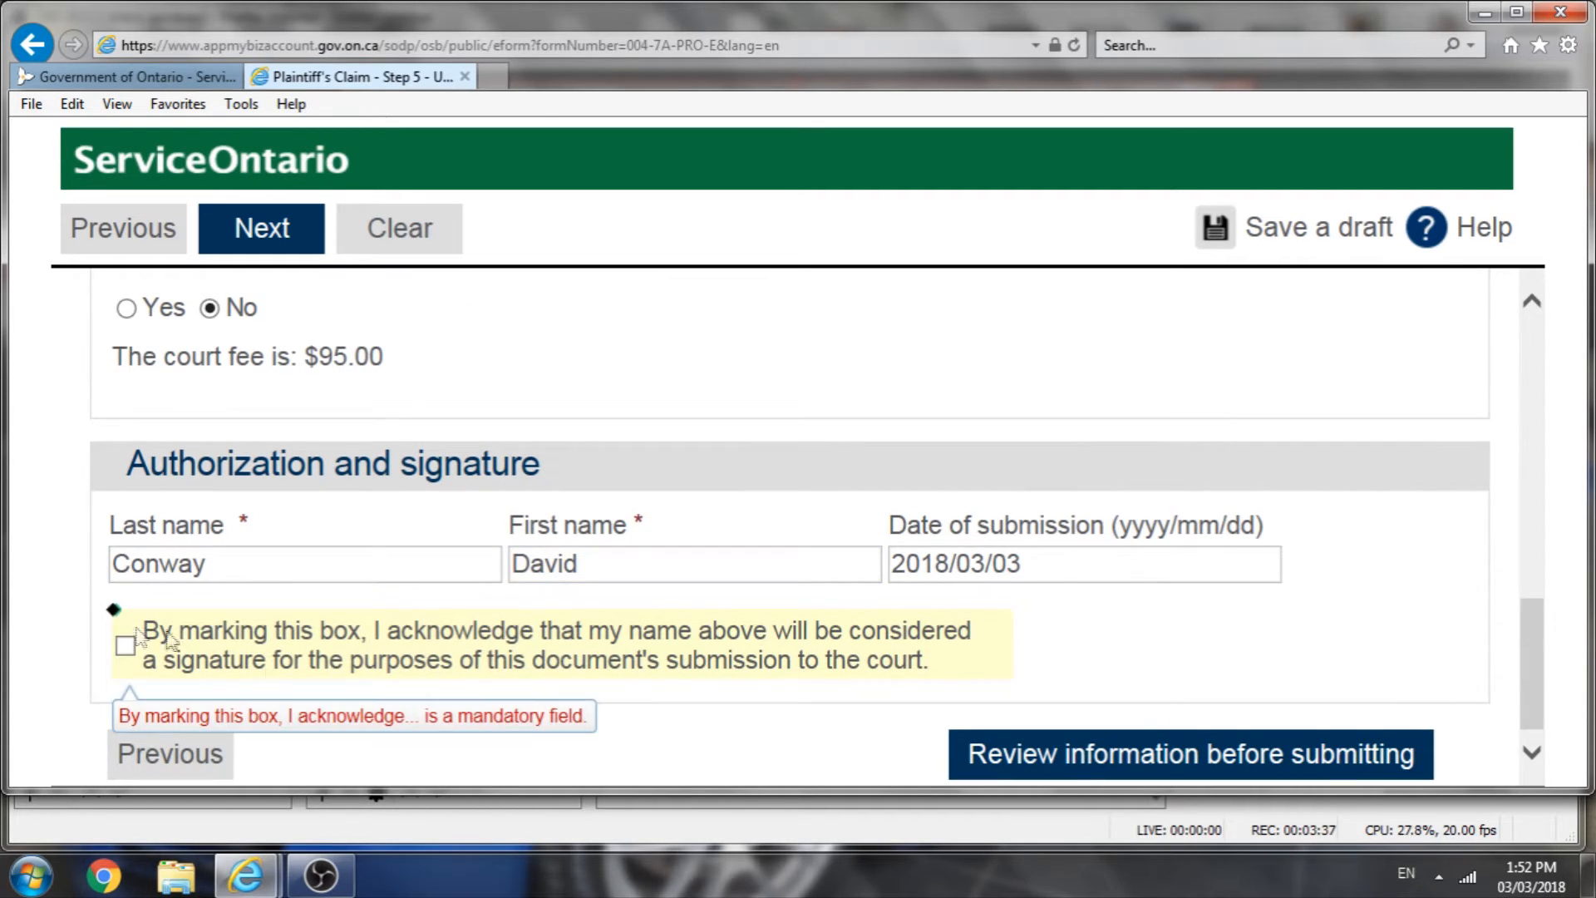
{"action": "scroll", "coordinate": [731, 655], "scroll_direction": "down", "scroll_amount": 1}
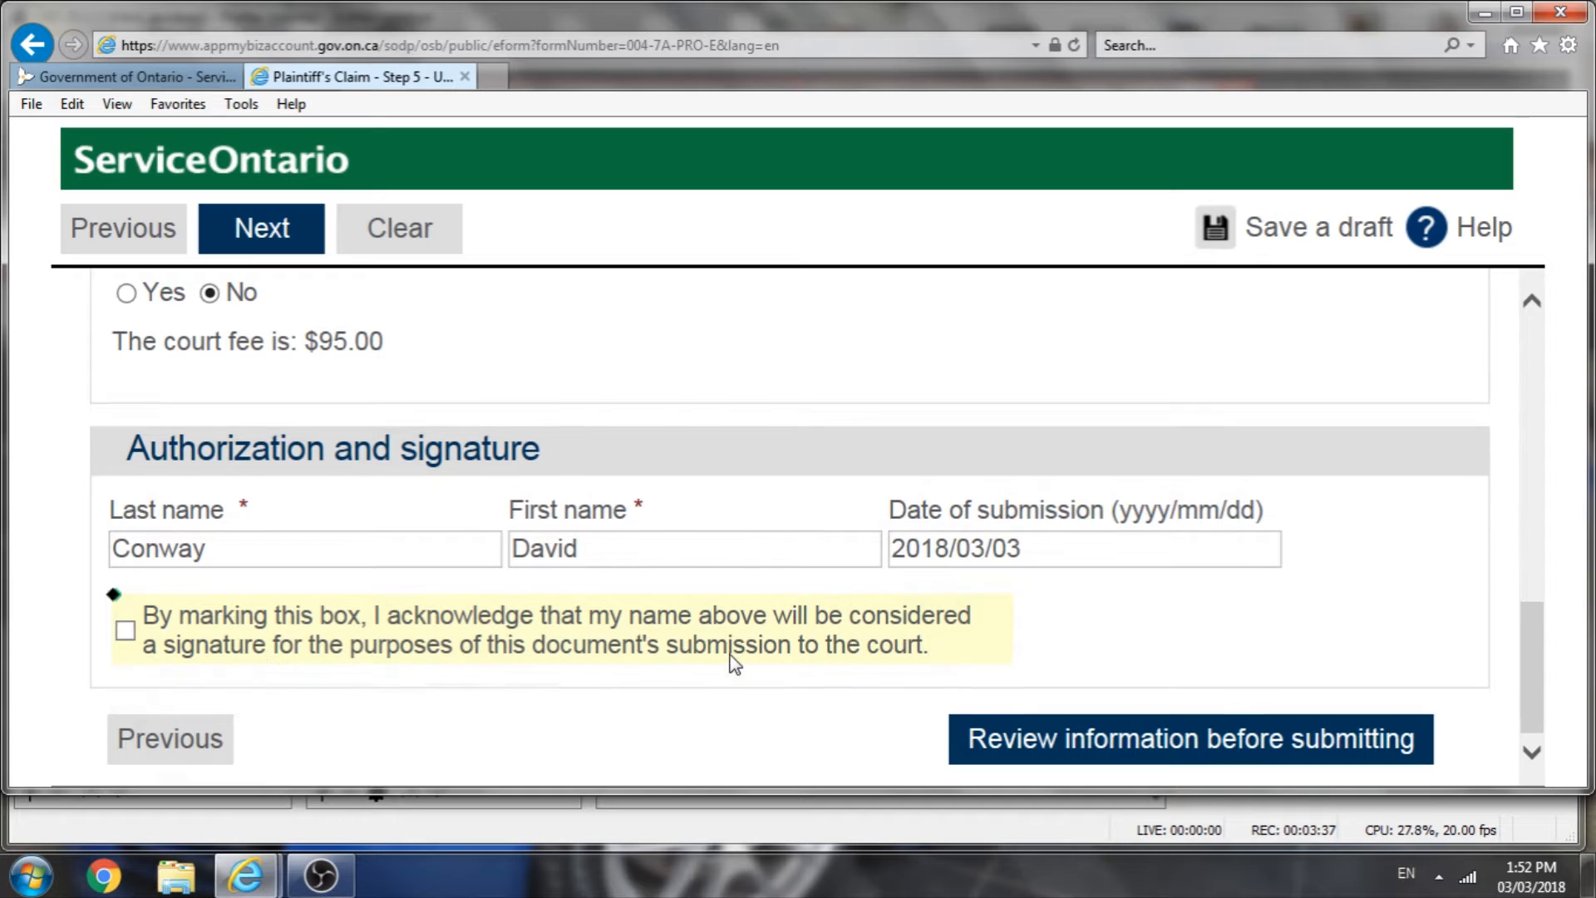
{"action": "left_click", "coordinate": [1226, 743]}
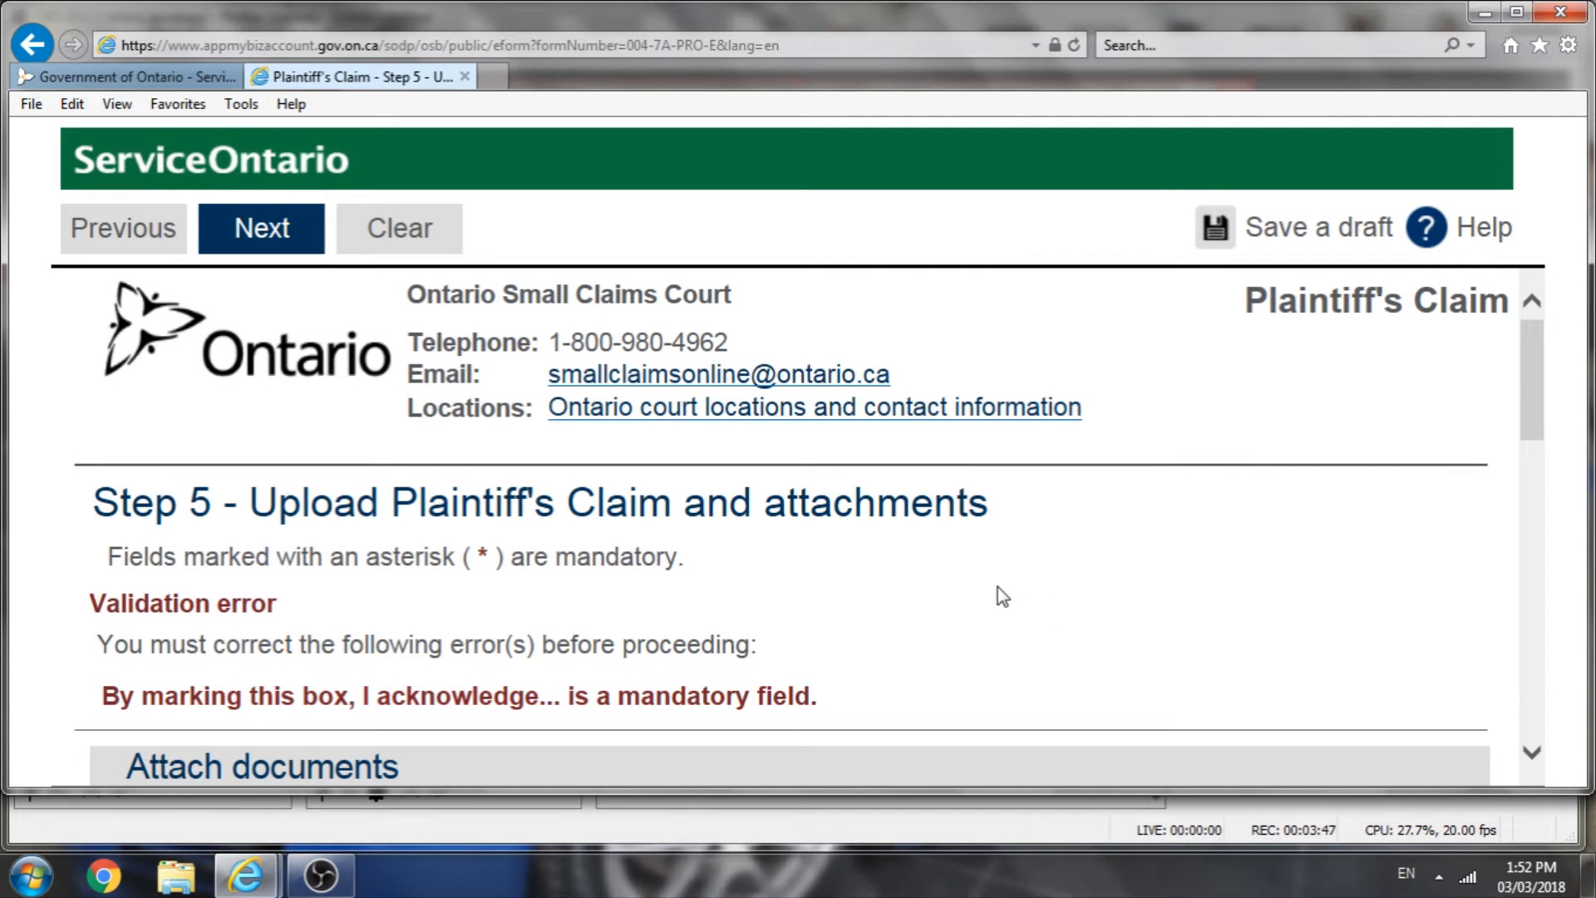
Step: Mark the box acknowledging the name as a signature and proceed to review the information before submitting
{"action": "scroll", "coordinate": [999, 588], "scroll_direction": "down", "scroll_amount": 2}
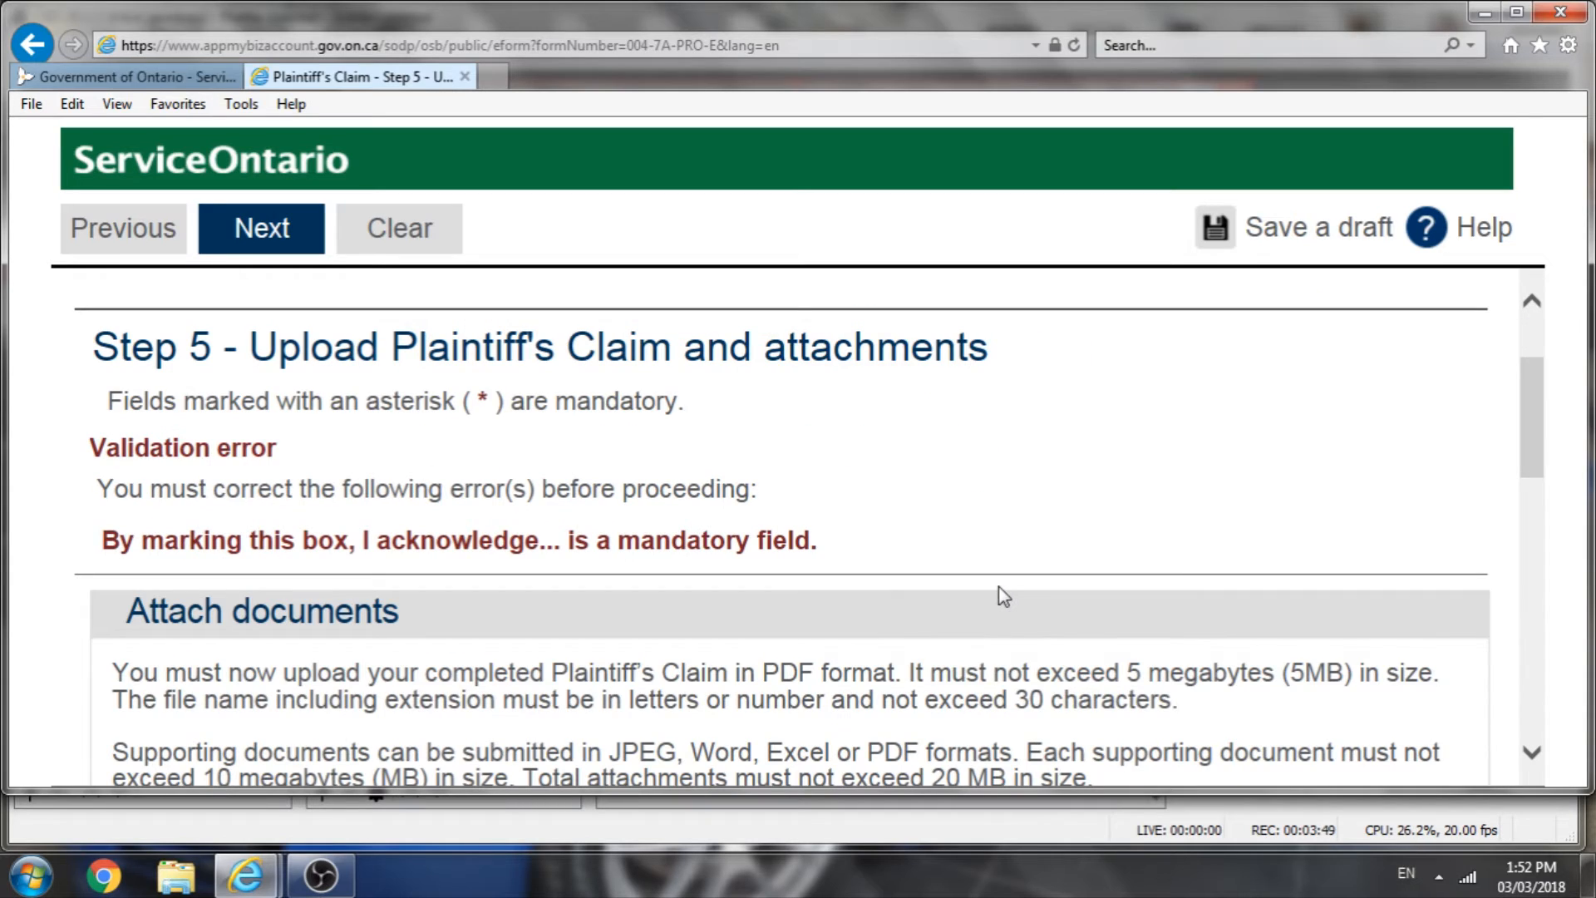
{"action": "scroll", "coordinate": [999, 586], "scroll_direction": "down", "scroll_amount": 8}
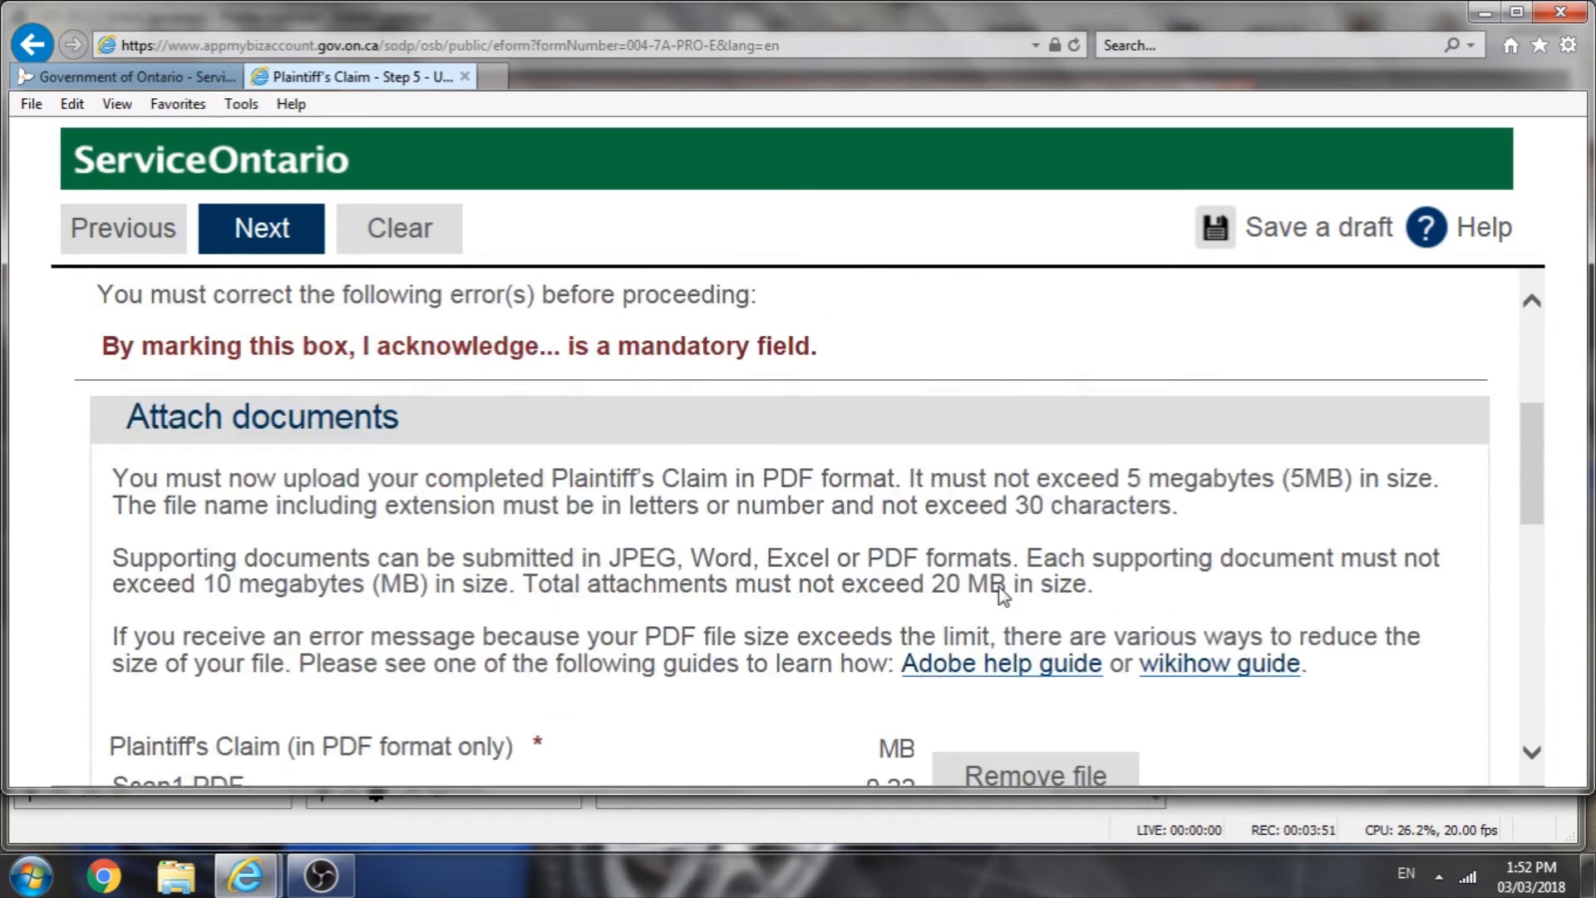
{"action": "scroll", "coordinate": [1000, 586], "scroll_direction": "down", "scroll_amount": 5}
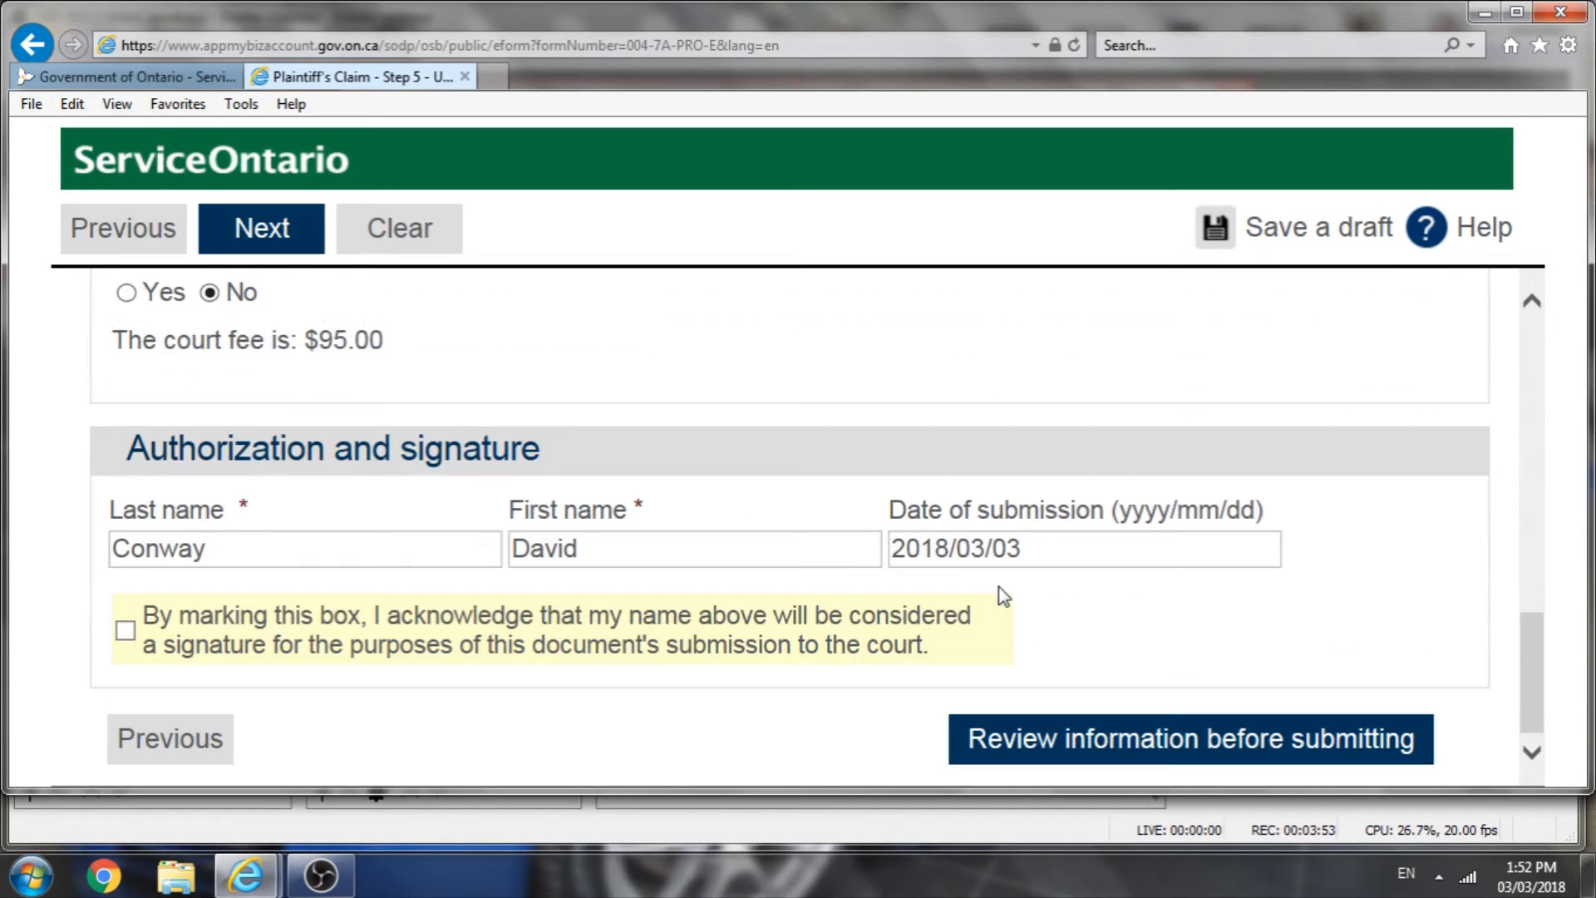
{"action": "left_click", "coordinate": [126, 636]}
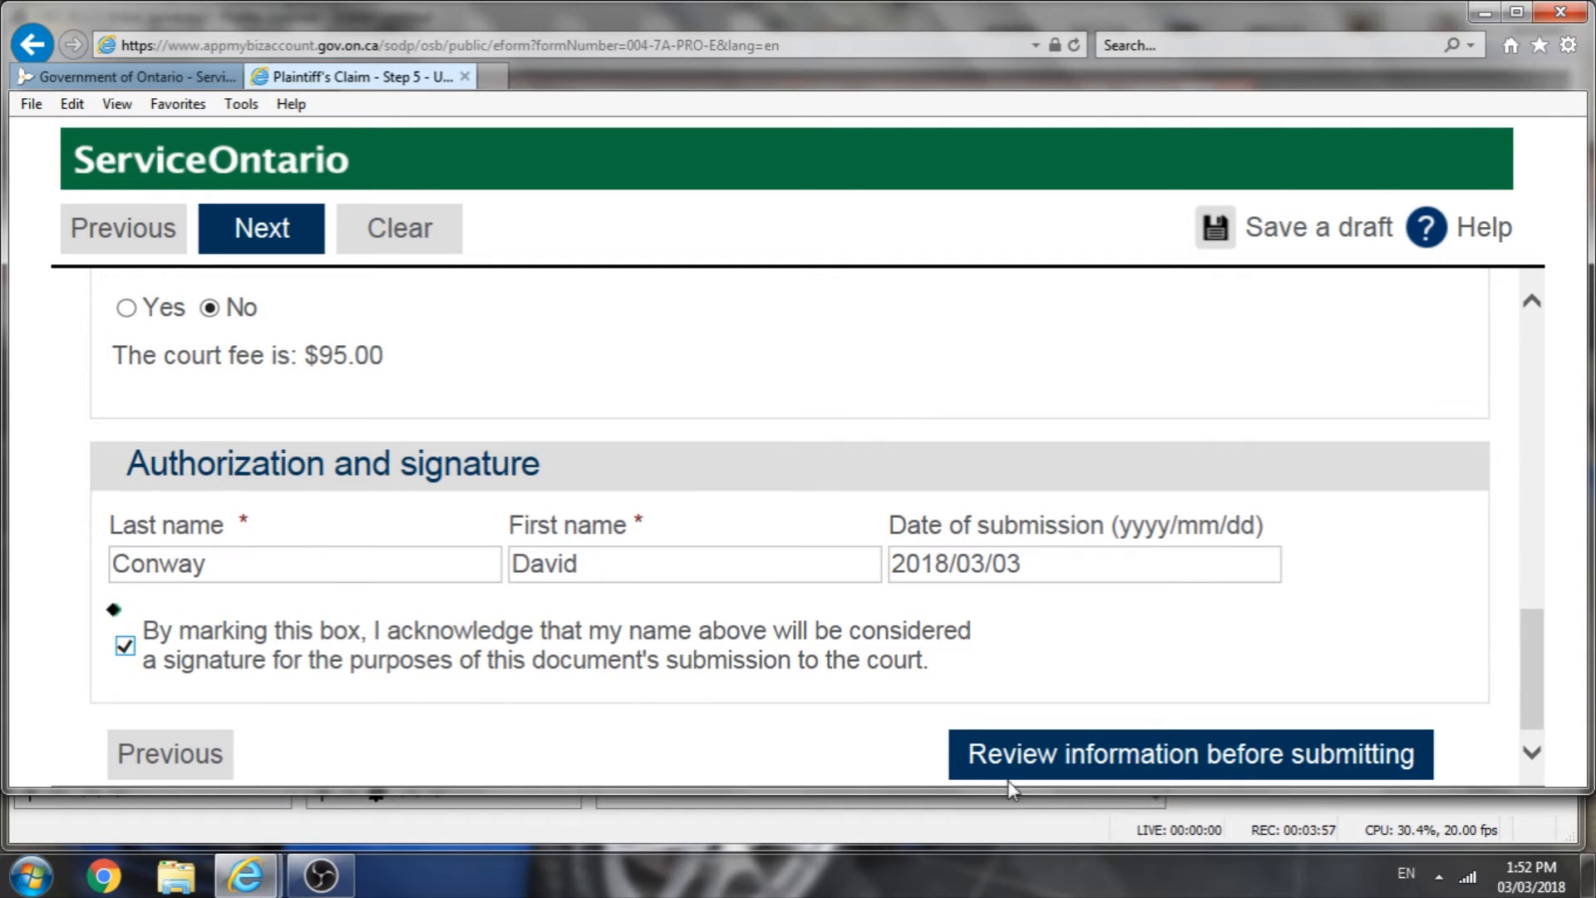
{"action": "left_click", "coordinate": [1213, 761]}
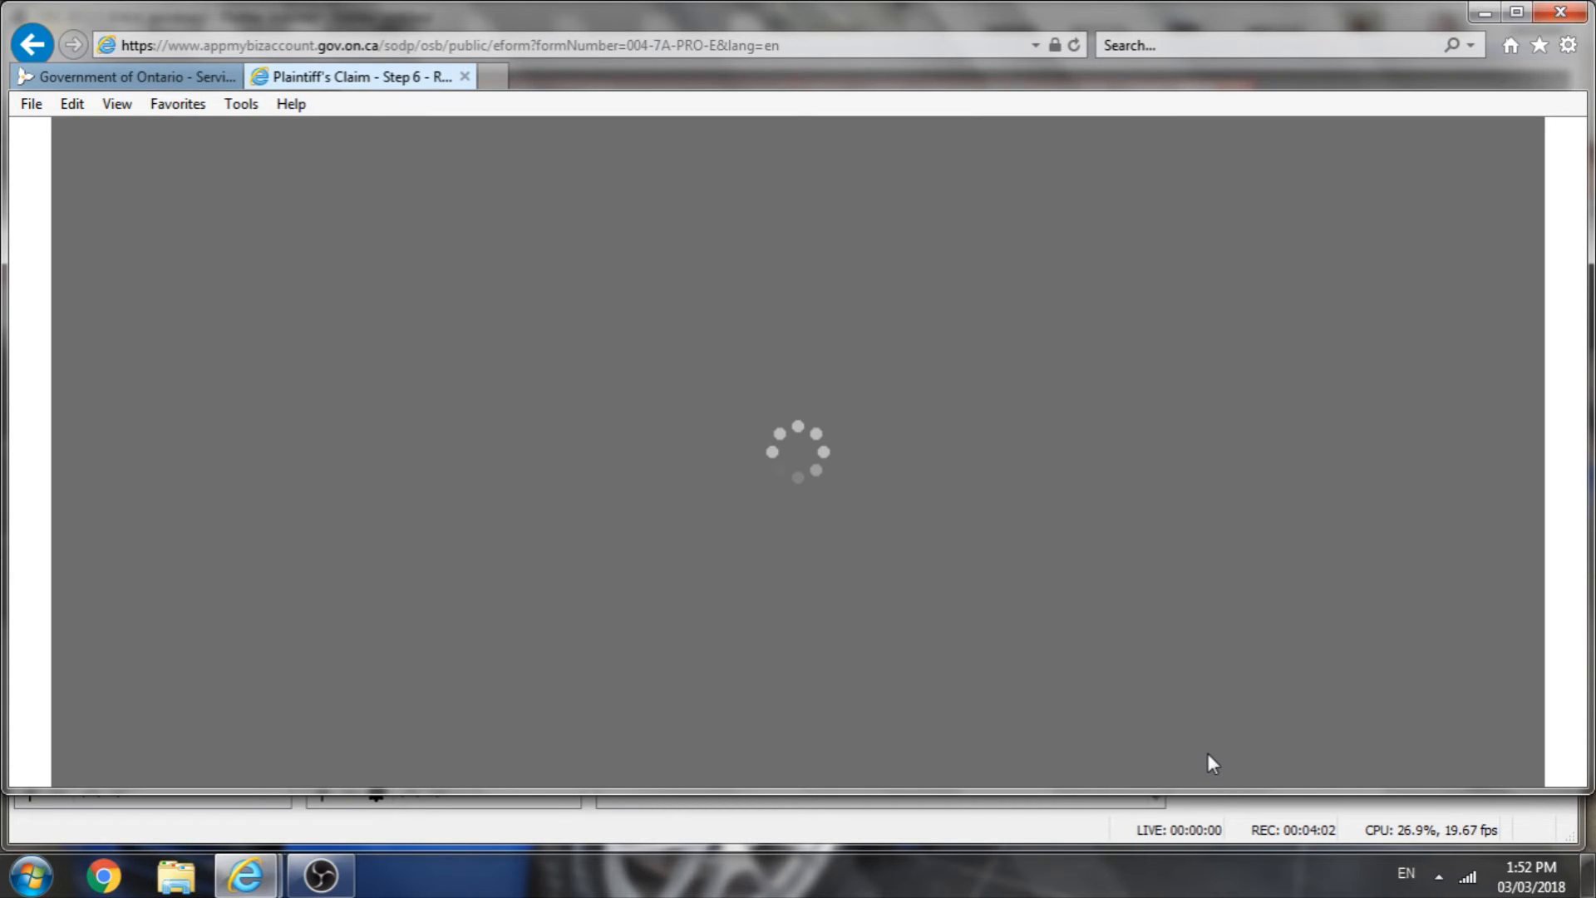
Step: Read through the review summary of claim details, representative, parties, attachment and payment before submitting
{"action": "scroll", "coordinate": [1006, 669], "scroll_direction": "down", "scroll_amount": 3}
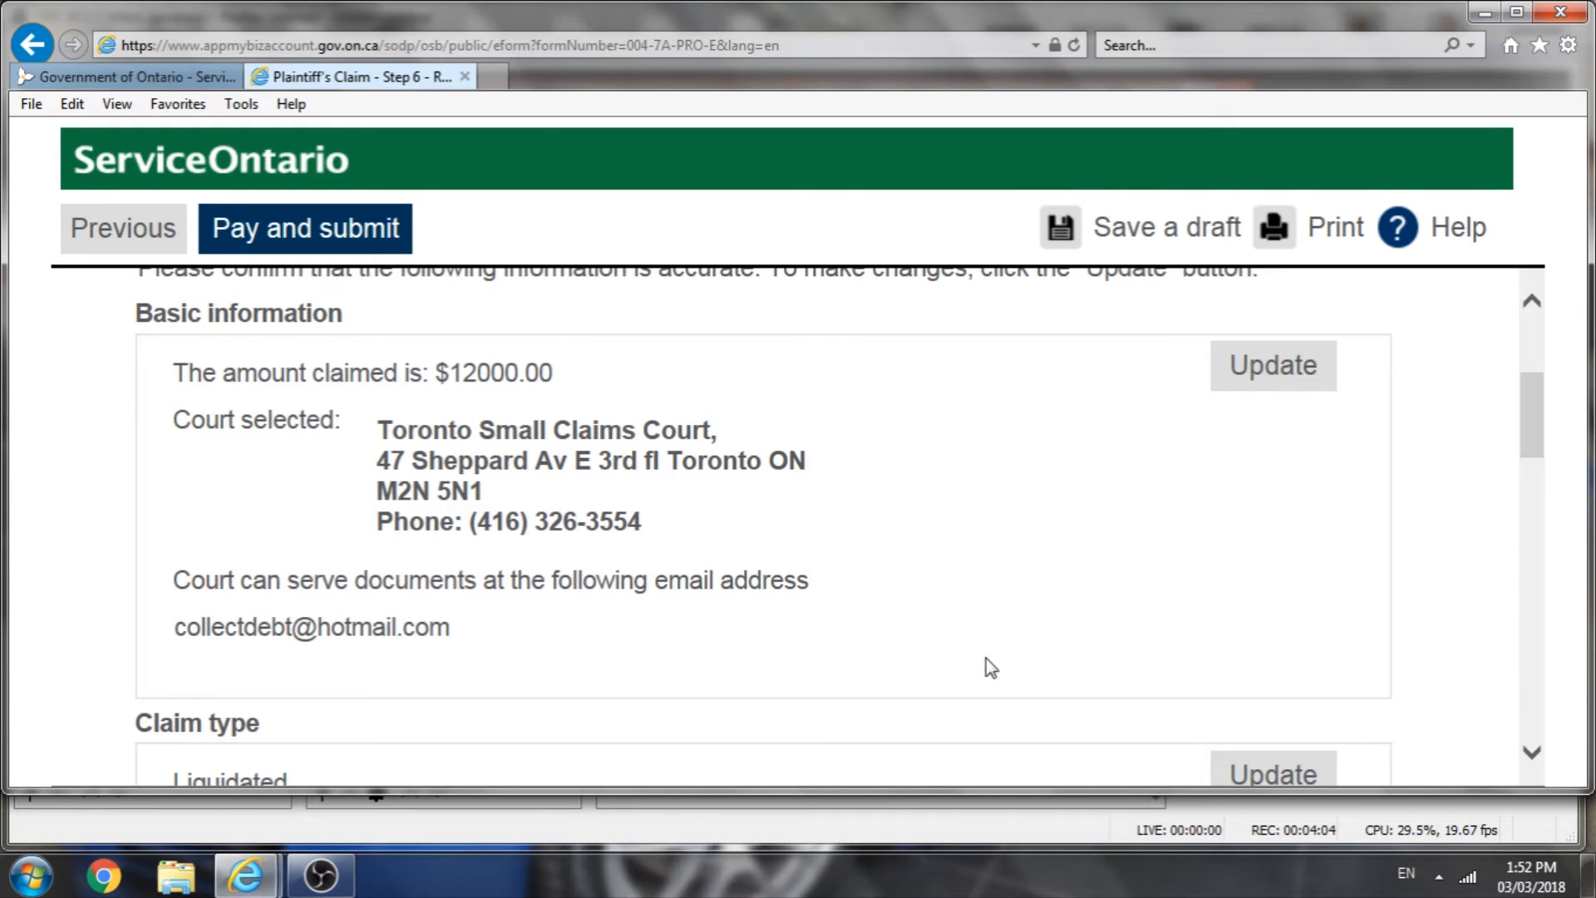
{"action": "scroll", "coordinate": [989, 666], "scroll_direction": "down", "scroll_amount": 3}
{"action": "scroll", "coordinate": [990, 666], "scroll_direction": "down", "scroll_amount": 7}
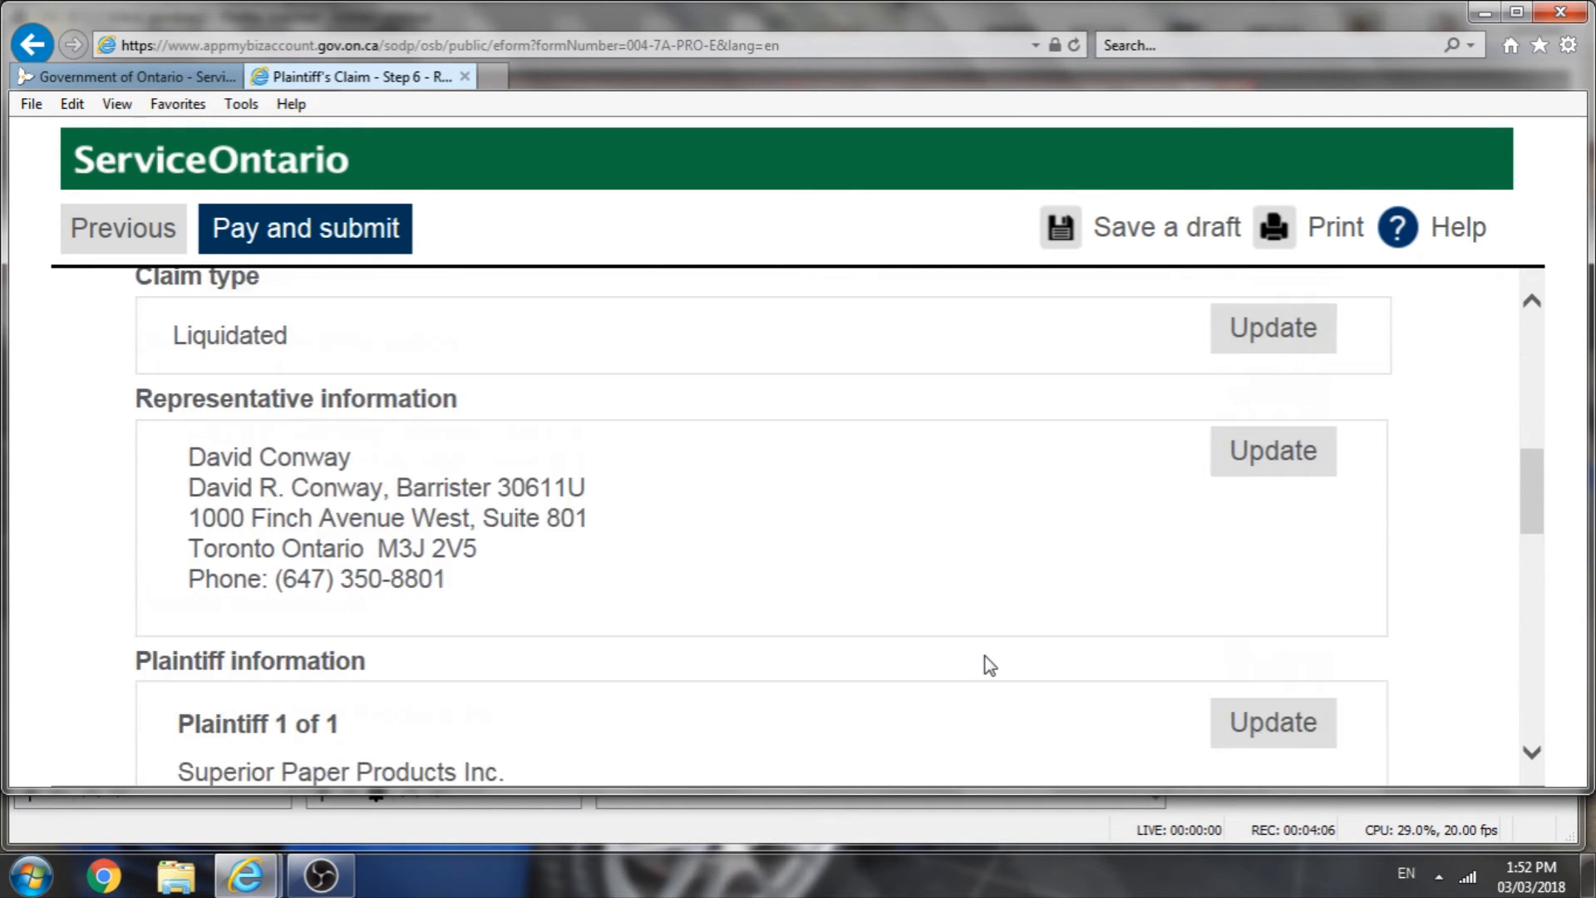
{"action": "scroll", "coordinate": [984, 666], "scroll_direction": "up", "scroll_amount": 5}
{"action": "scroll", "coordinate": [973, 654], "scroll_direction": "up", "scroll_amount": 9}
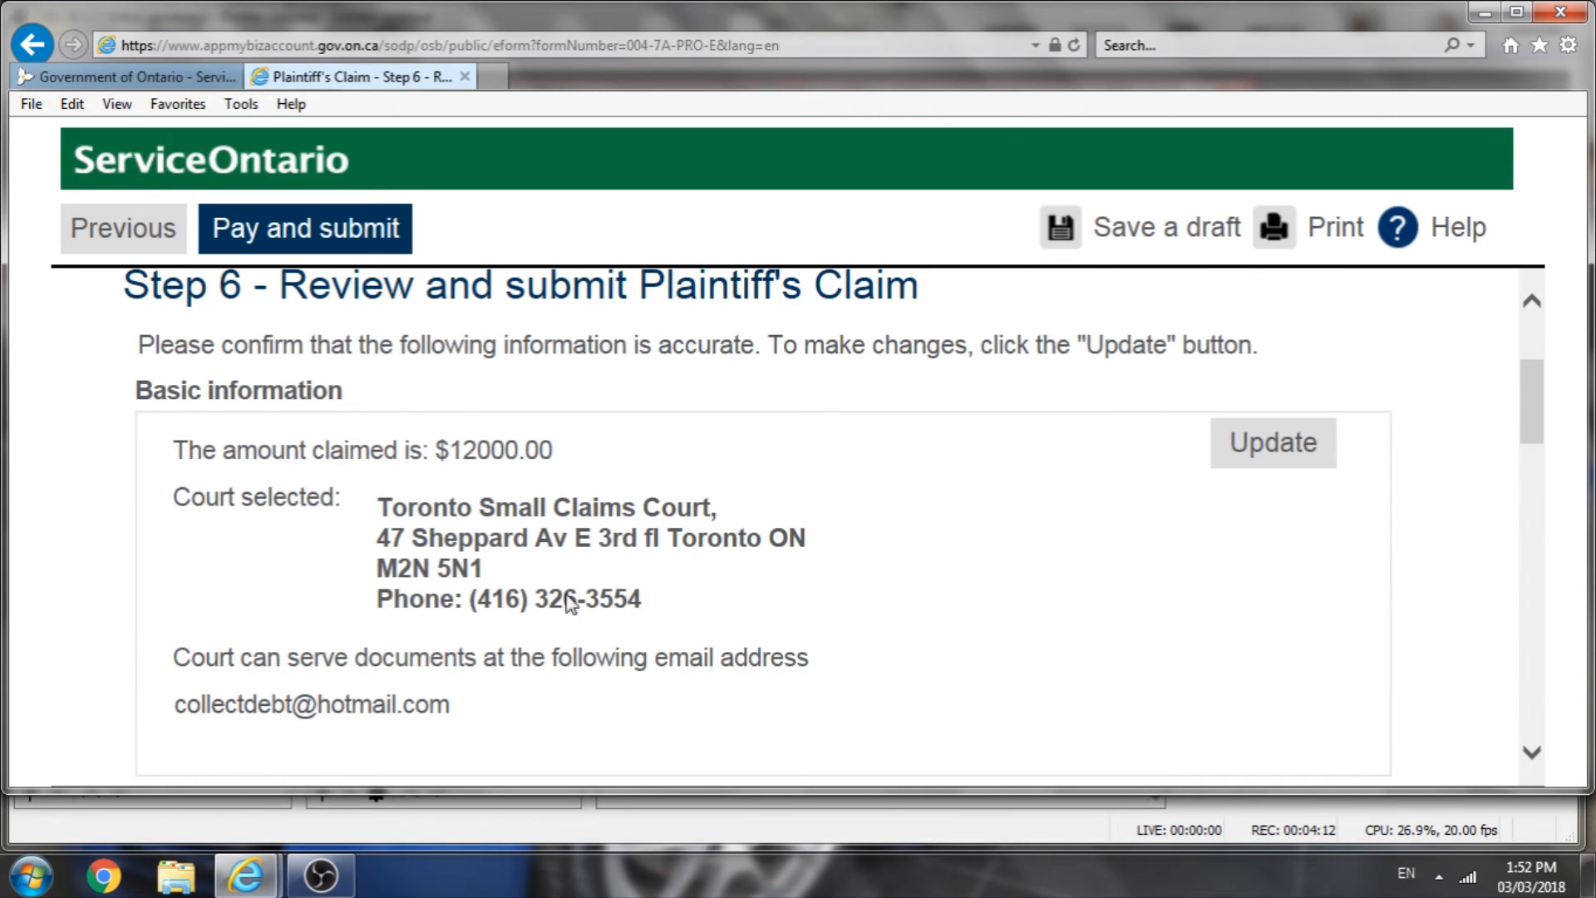
{"action": "scroll", "coordinate": [567, 602], "scroll_direction": "down", "scroll_amount": 4}
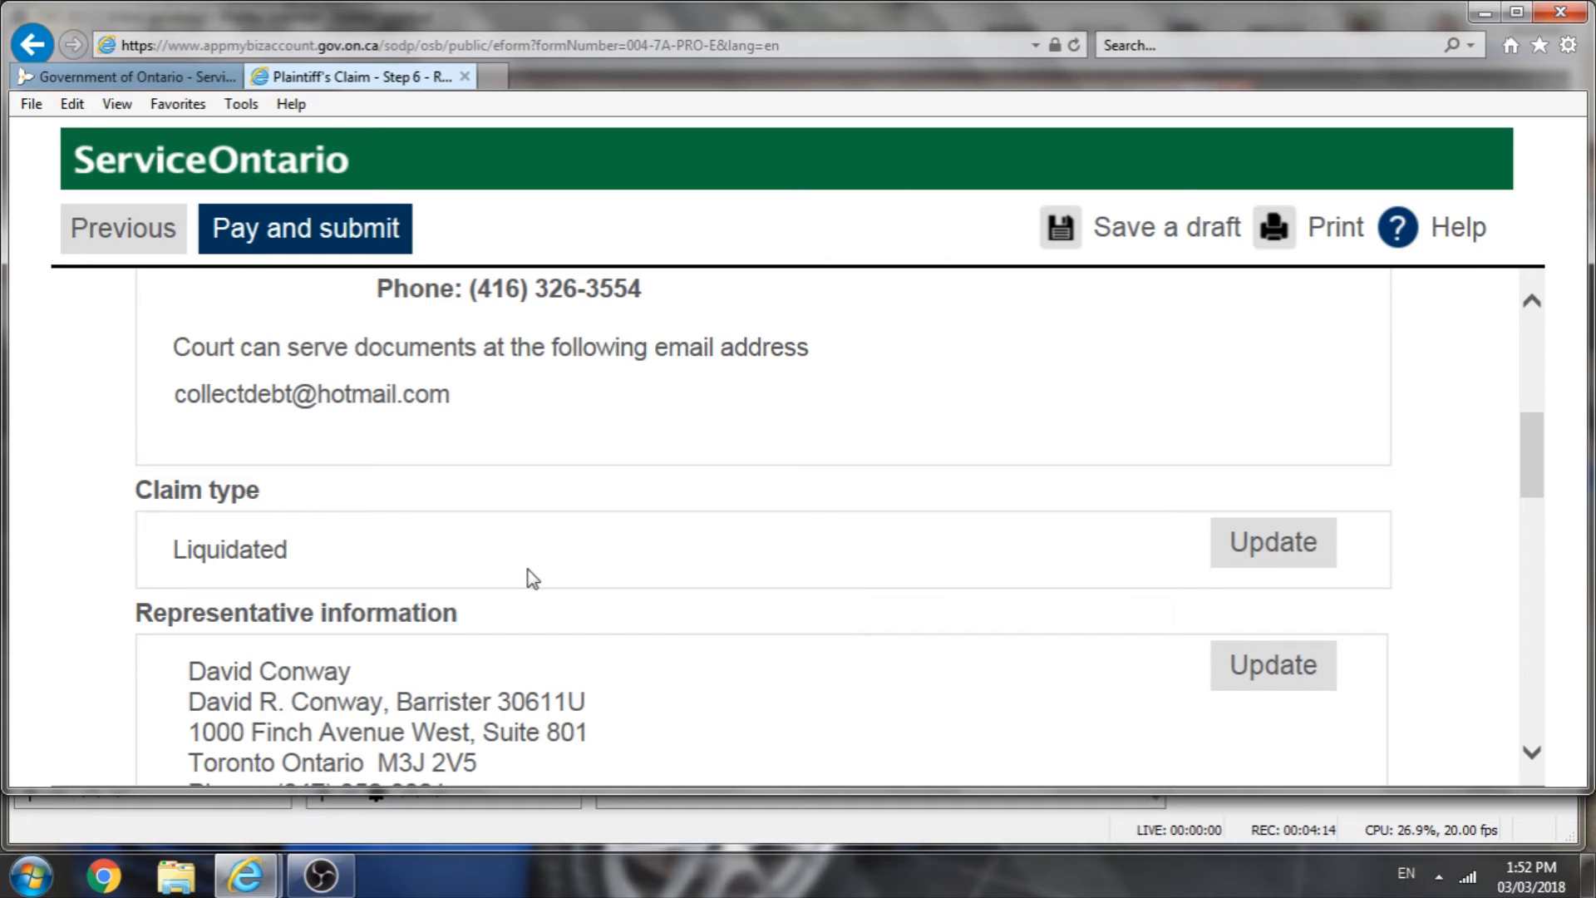
{"action": "scroll", "coordinate": [533, 580], "scroll_direction": "down", "scroll_amount": 2}
{"action": "scroll", "coordinate": [536, 586], "scroll_direction": "down", "scroll_amount": 3}
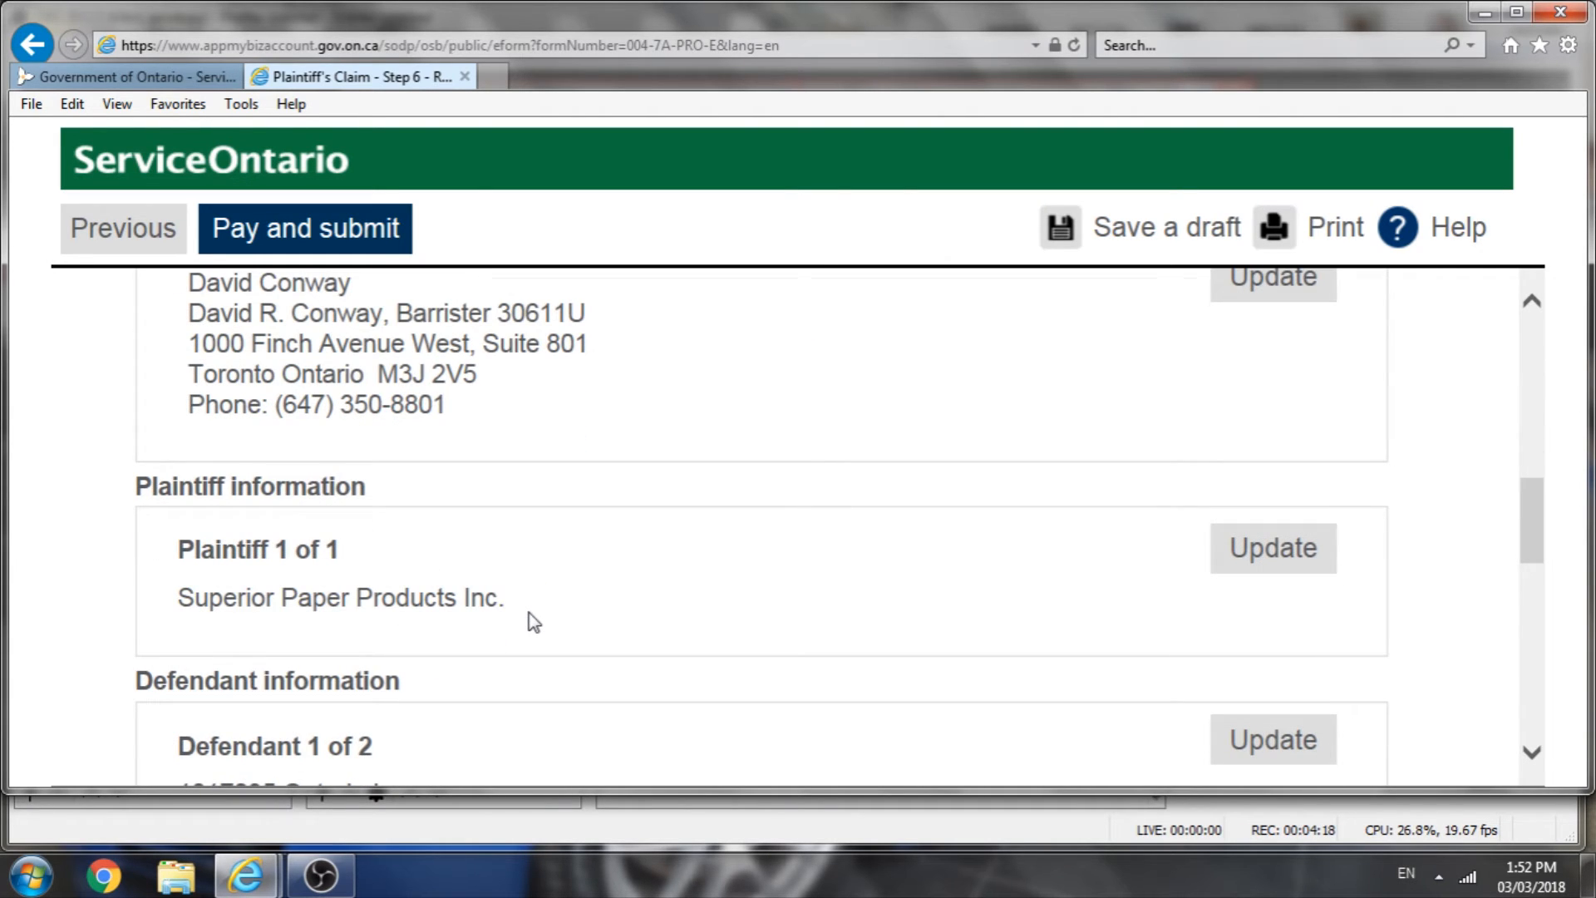
{"action": "scroll", "coordinate": [533, 617], "scroll_direction": "down", "scroll_amount": 2}
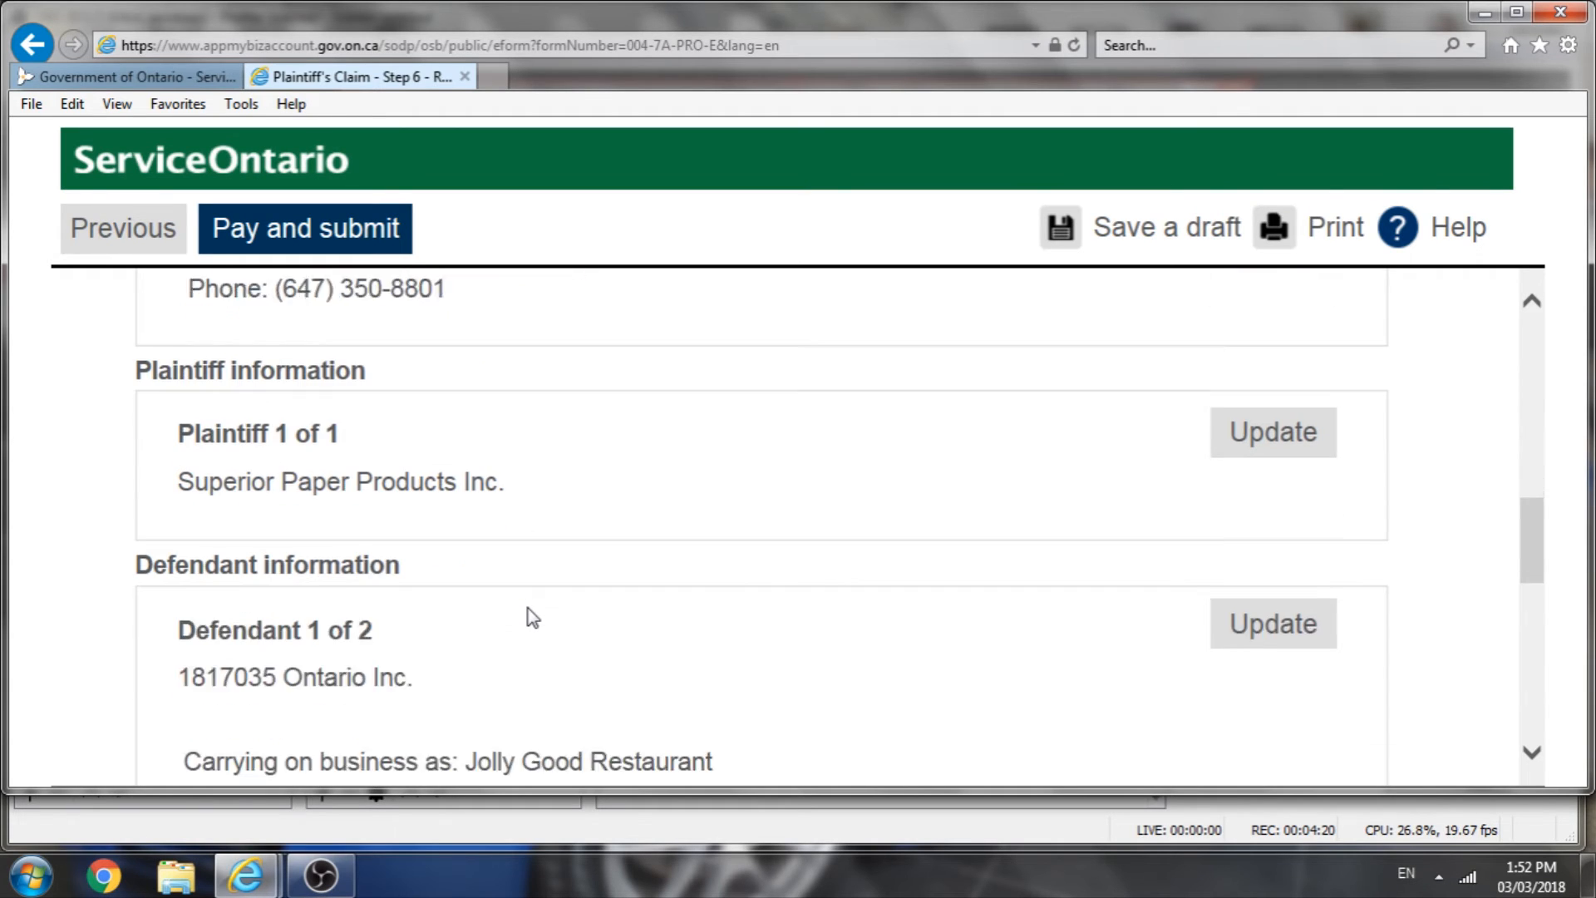
{"action": "scroll", "coordinate": [536, 622], "scroll_direction": "down", "scroll_amount": 1}
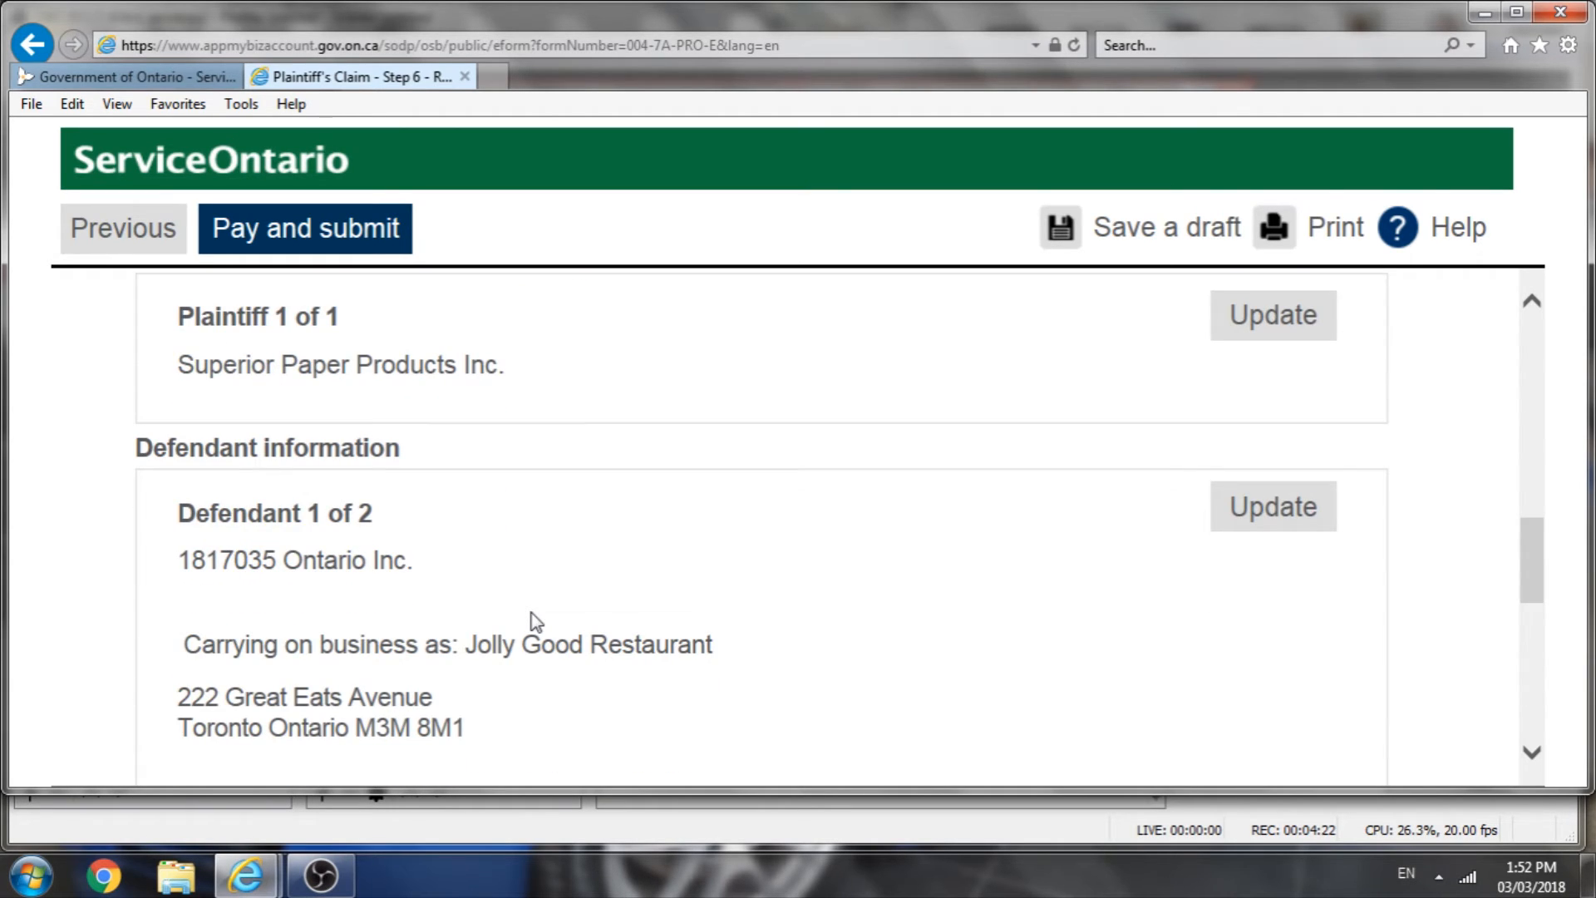
{"action": "scroll", "coordinate": [537, 623], "scroll_direction": "down", "scroll_amount": 7}
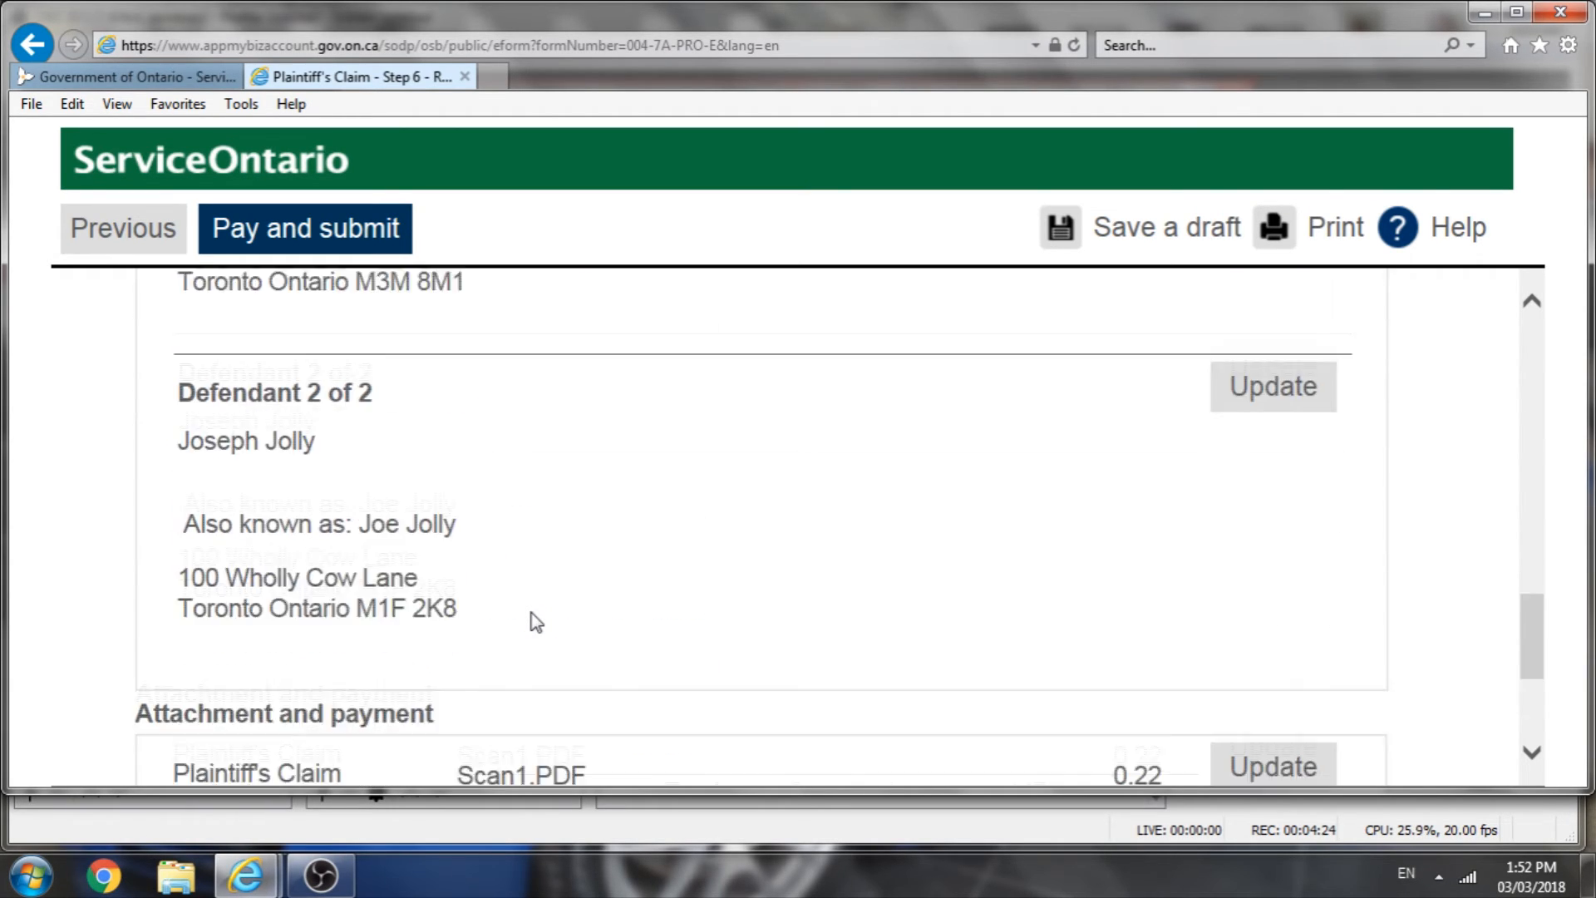
{"action": "scroll", "coordinate": [536, 623], "scroll_direction": "down", "scroll_amount": 3}
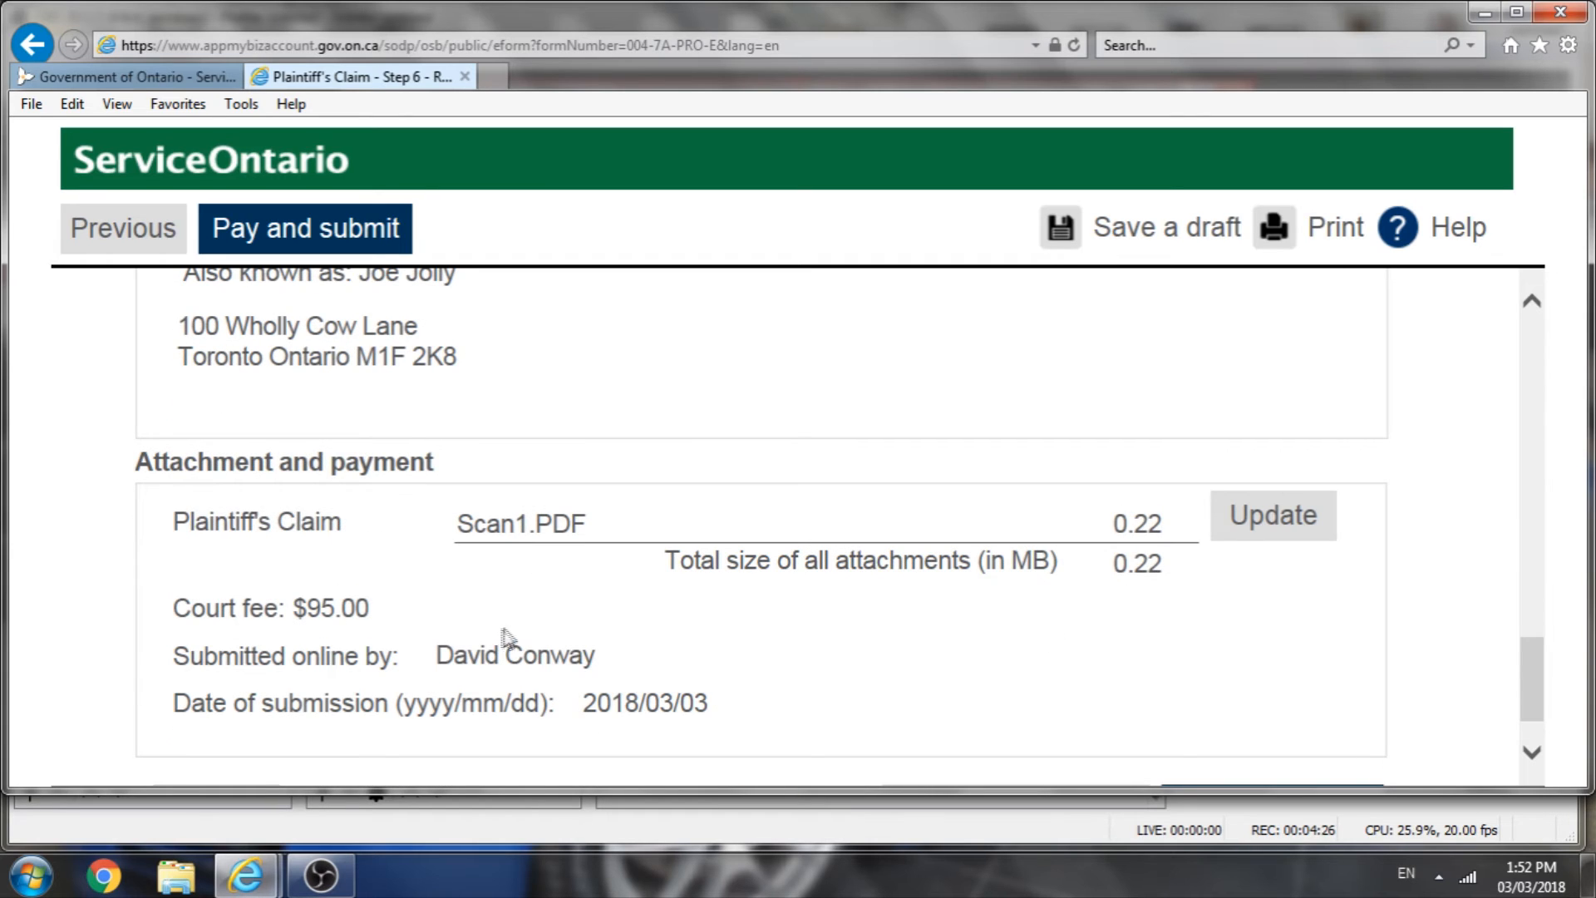
{"action": "scroll", "coordinate": [629, 657], "scroll_direction": "down", "scroll_amount": 1}
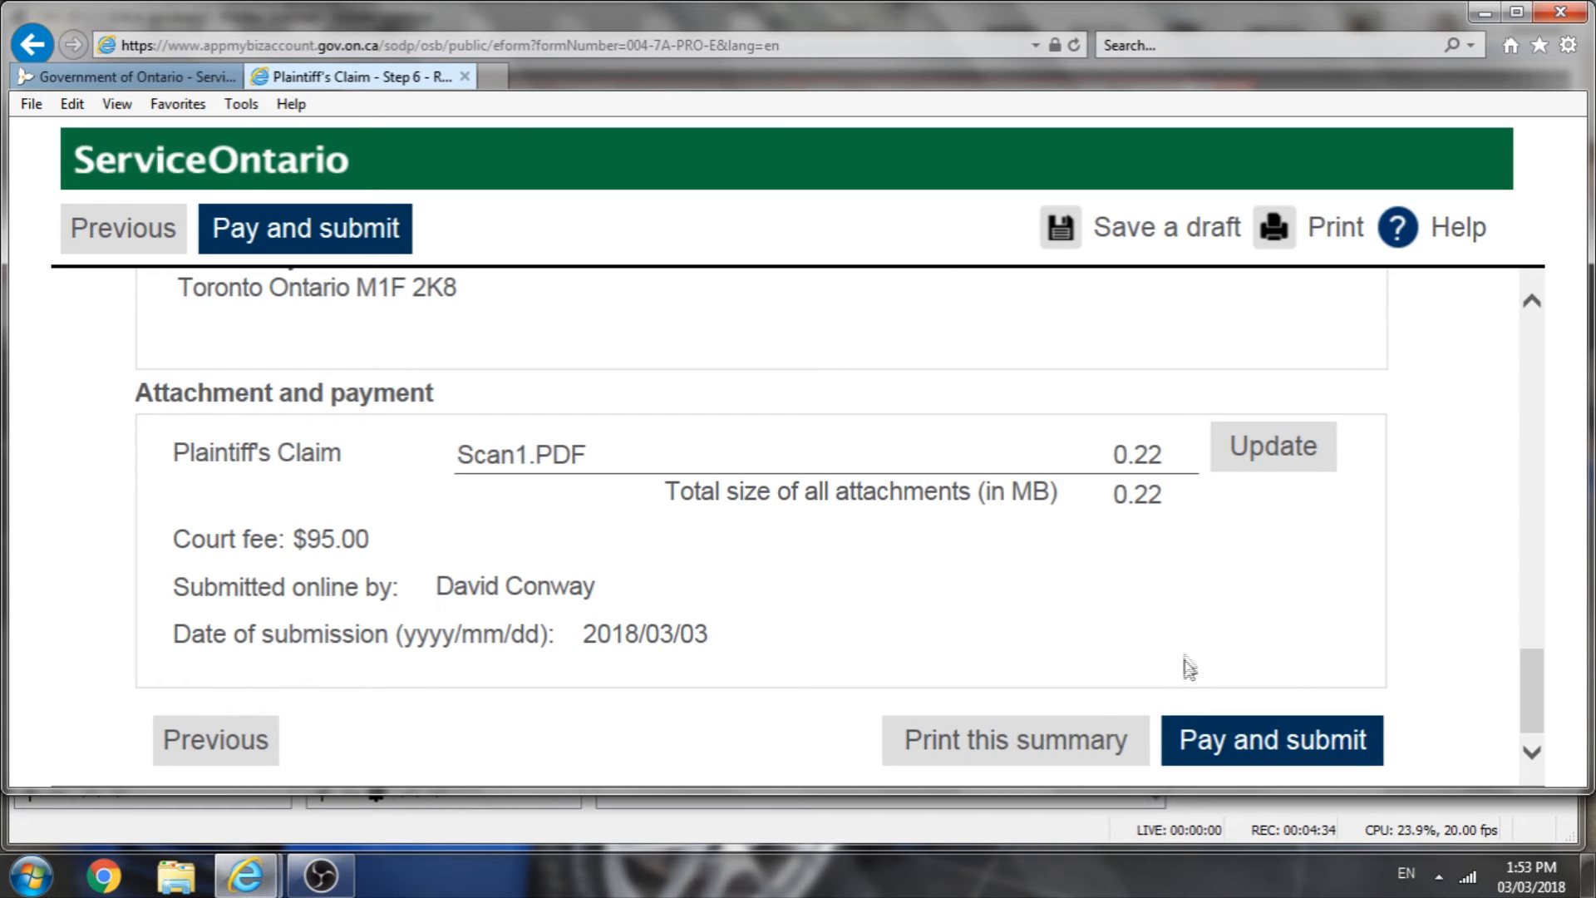
{"action": "scroll", "coordinate": [1197, 661], "scroll_direction": "up", "scroll_amount": 15}
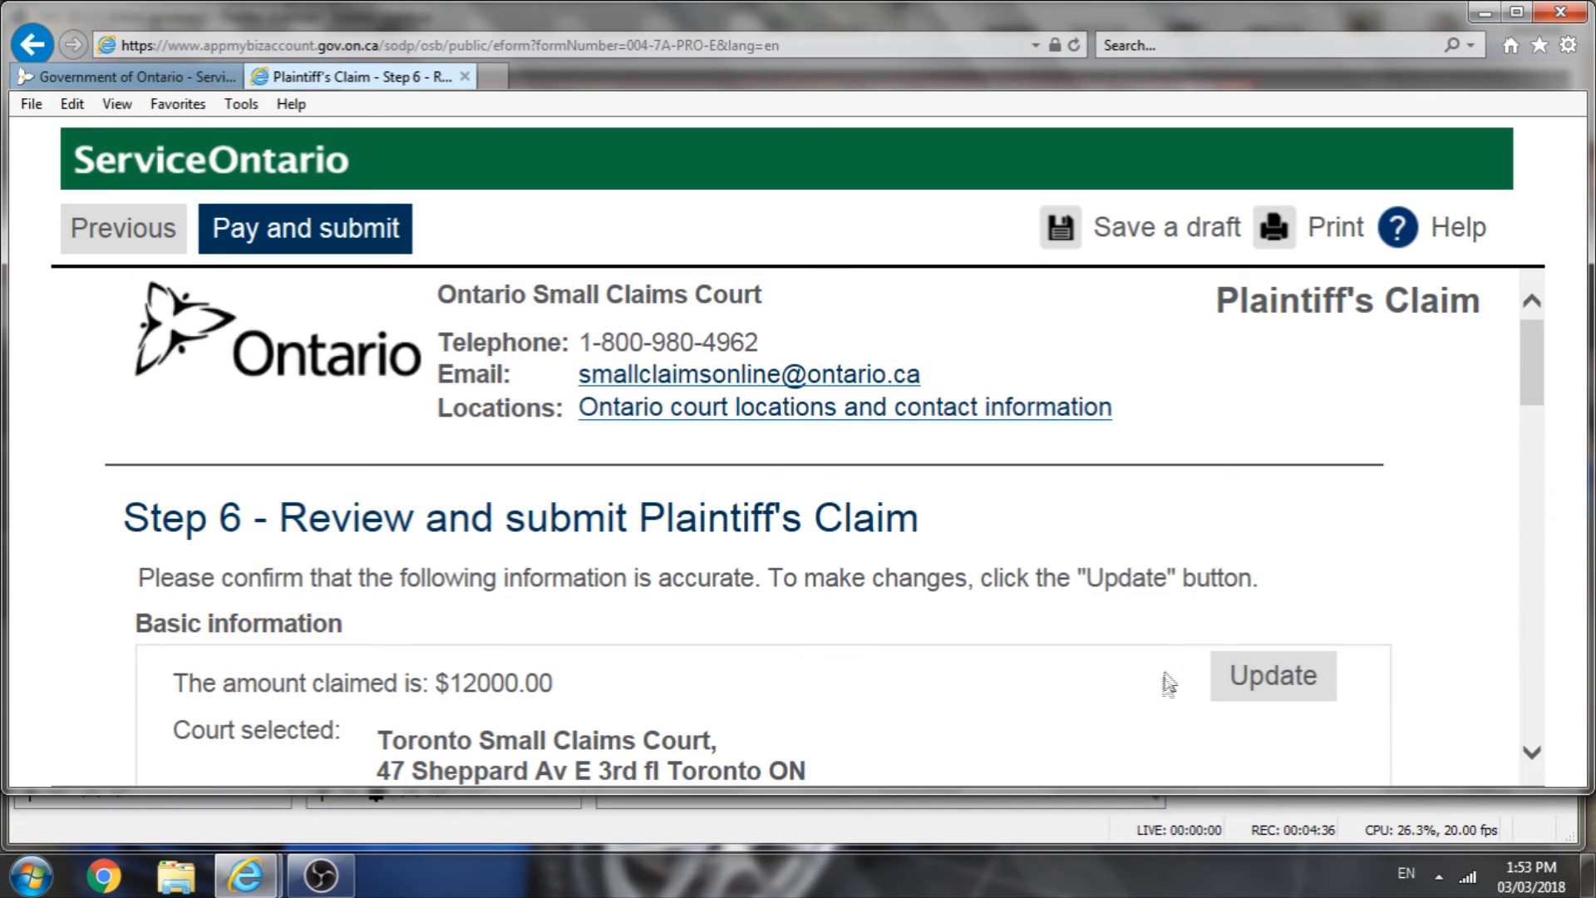